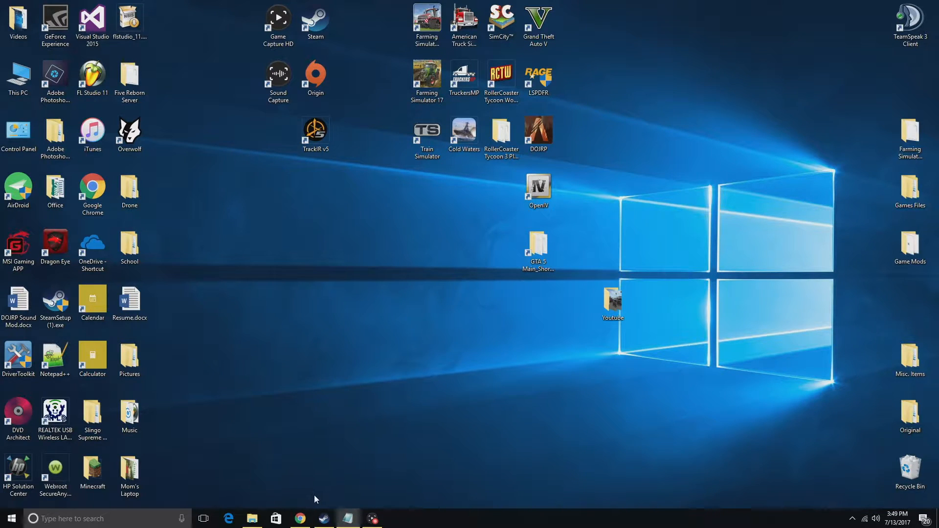
# Switch to Chrome and review the 56X72 Shop V1.0 mod page, from its preview images to the download link
pyautogui.click(303, 518)
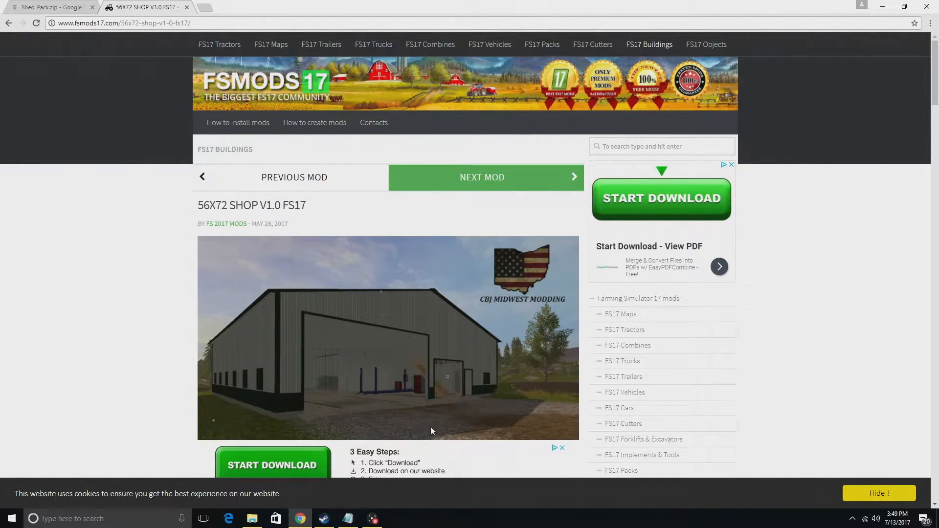
pyautogui.scroll(-6, 438, 417)
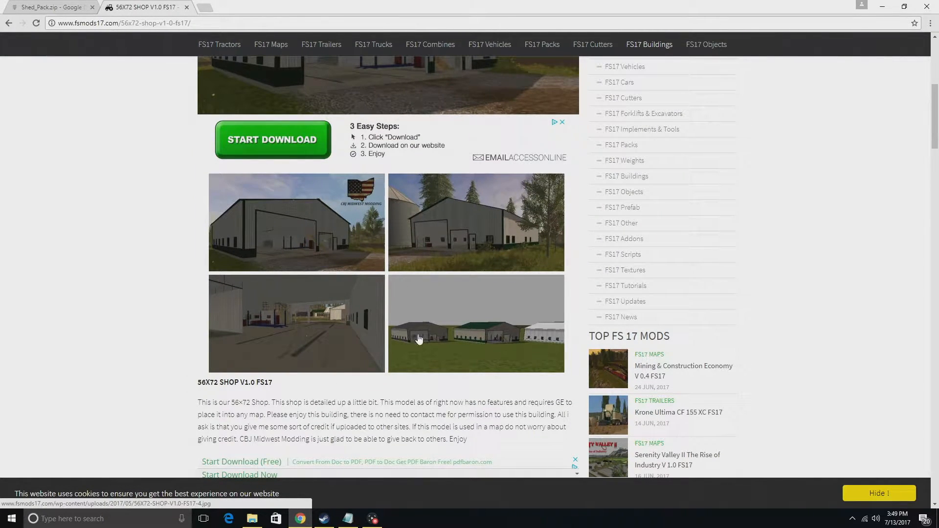
pyautogui.scroll(7, 460, 293)
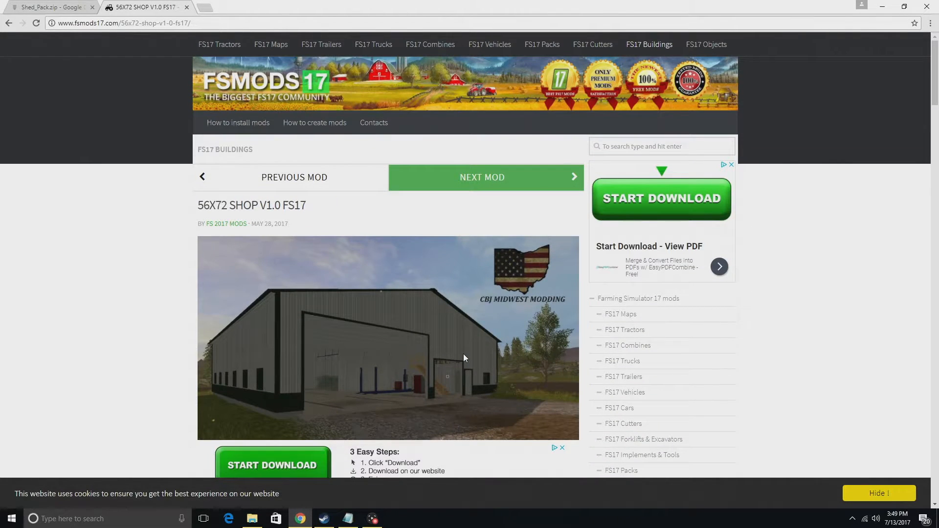
pyautogui.scroll(-9, 488, 319)
pyautogui.scroll(-5, 482, 337)
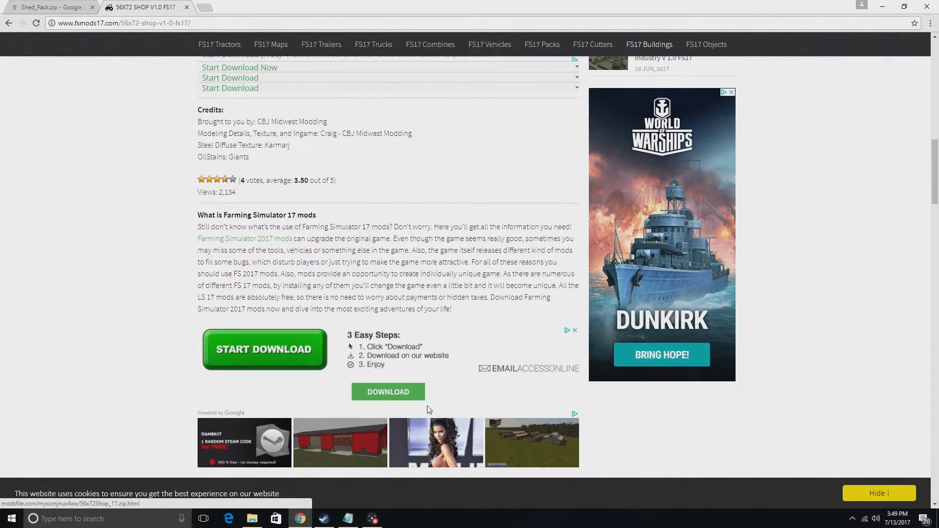
pyautogui.scroll(20, 365, 388)
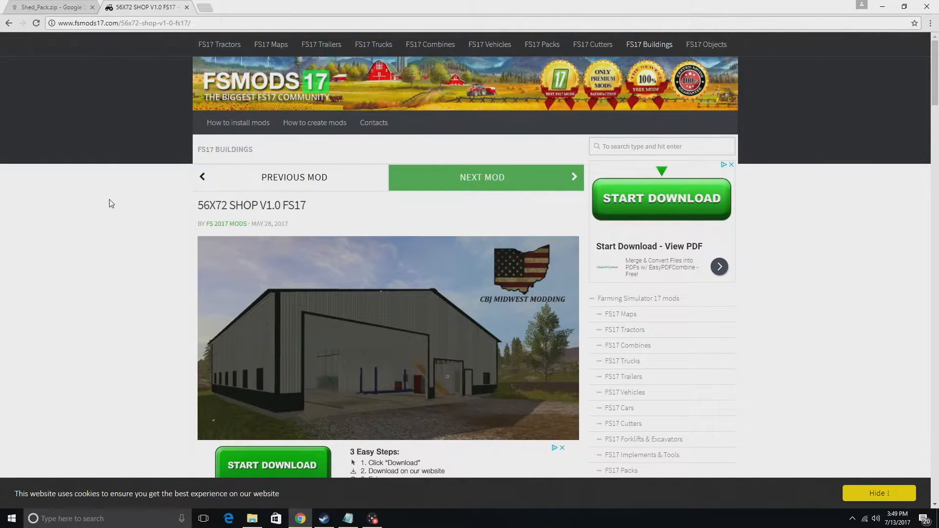
# View the contents of Shed_Pack.zip on Google Drive and close the browser
pyautogui.click(57, 10)
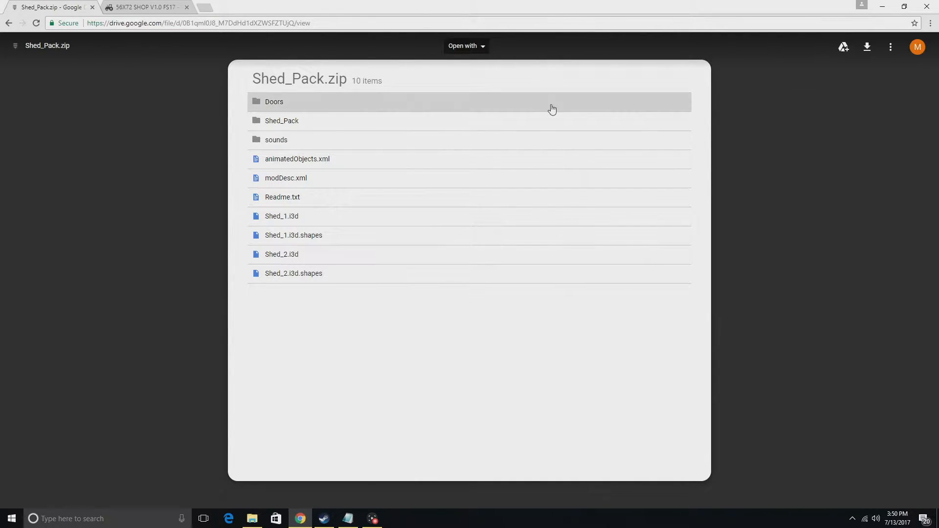
pyautogui.click(347, 518)
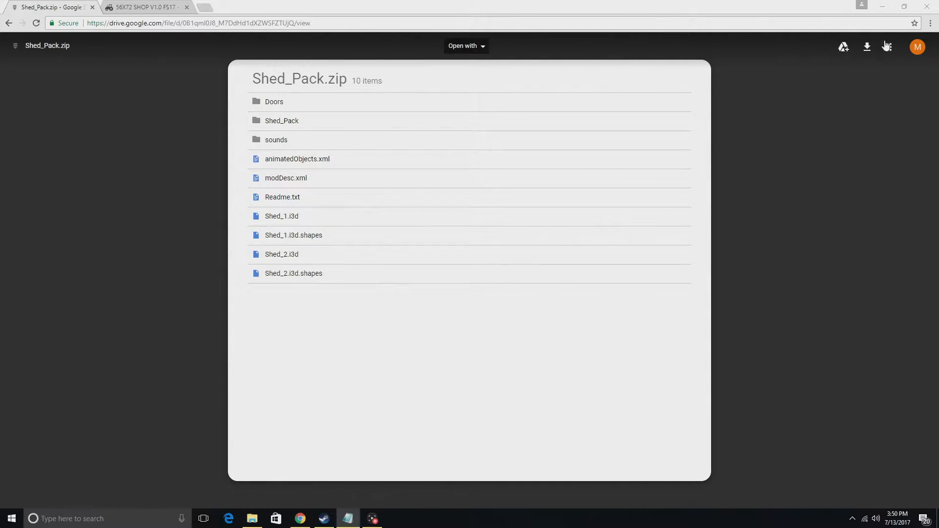
pyautogui.click(925, 7)
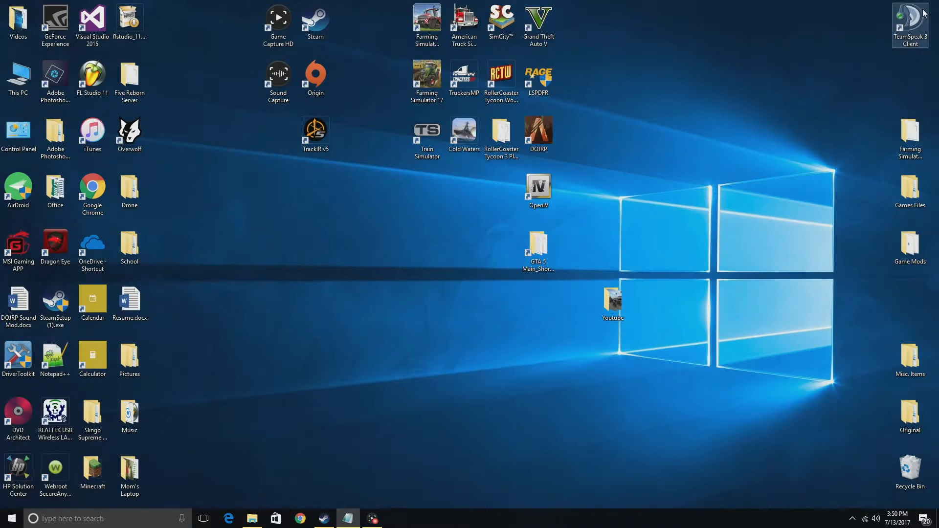
# Bring the Install Tutorial folder into view and extract 56x72Shop_17.zip into its own 56x72Shop_17 folder
pyautogui.moveTo(938, 138); pyautogui.dragTo(409, 102)
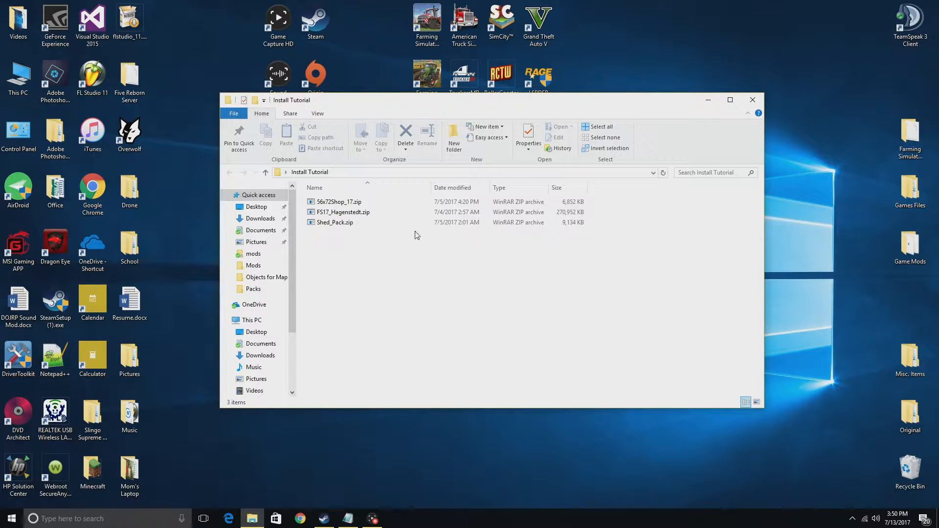
pyautogui.rightClick(353, 202)
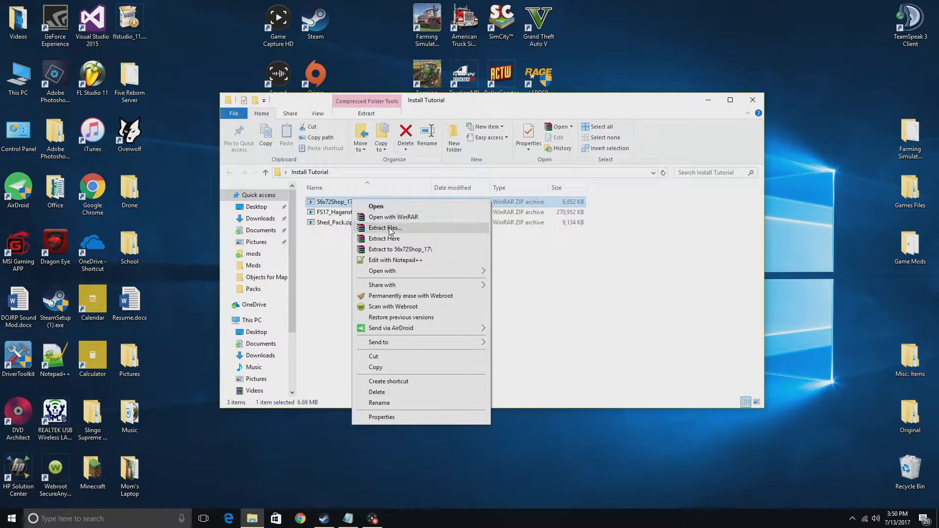
pyautogui.click(391, 228)
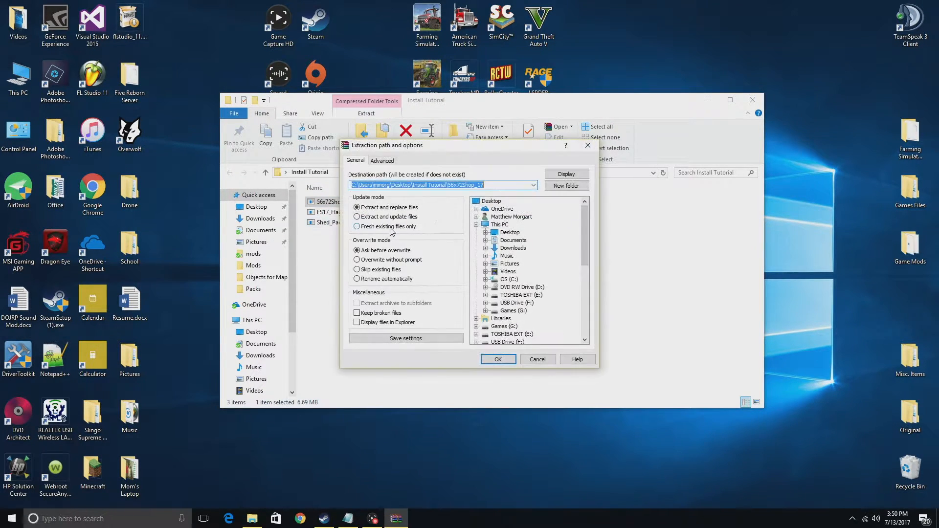
pyautogui.click(498, 359)
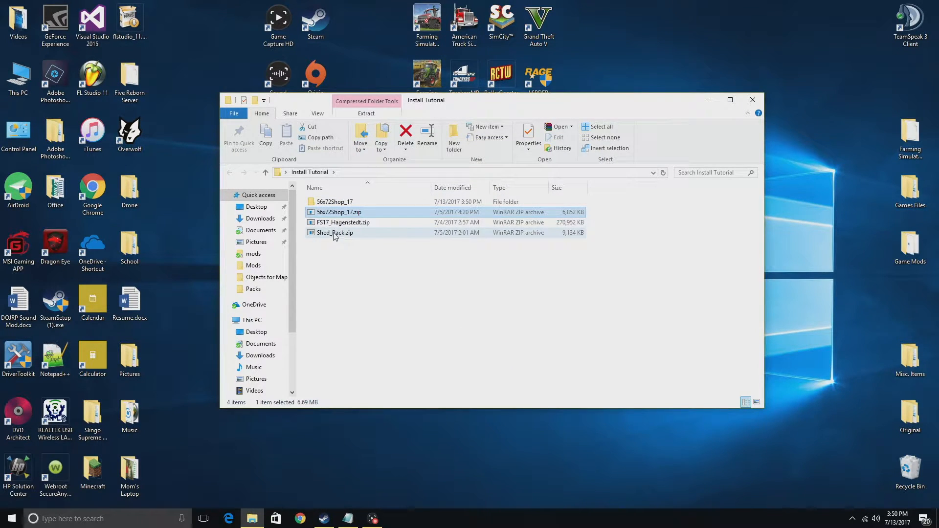
# Extract Shed_Pack.zip into its own folder inside Install Tutorial
pyautogui.click(331, 233)
pyautogui.rightClick(333, 233)
pyautogui.click(377, 263)
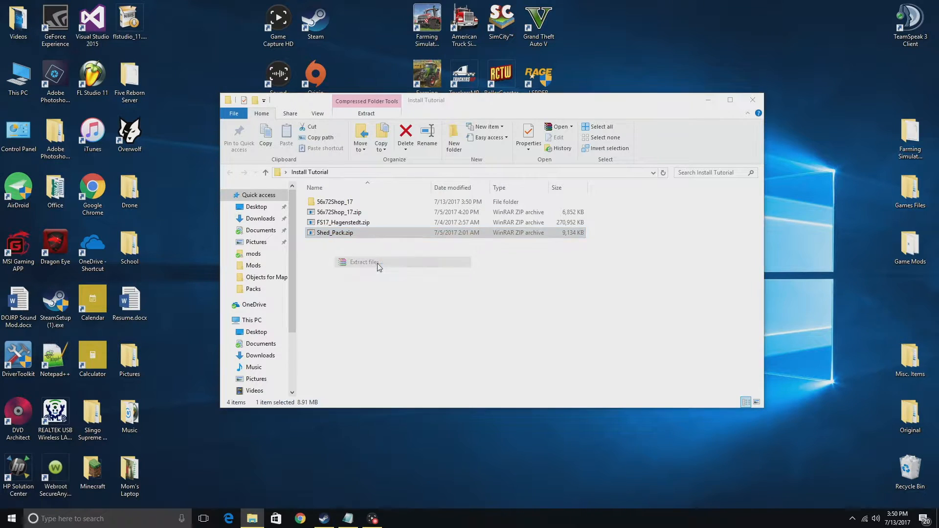
pyautogui.click(501, 363)
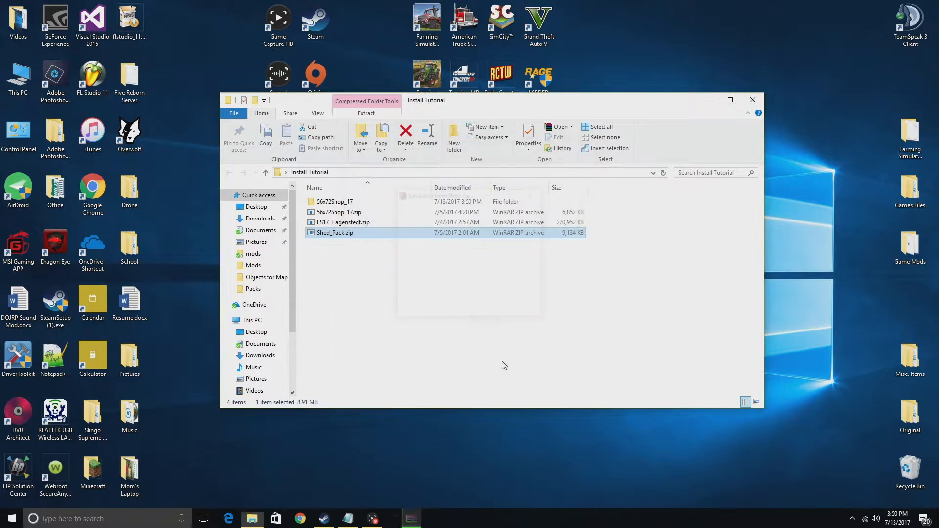
# Extract the FS17_Hagenstedt.zip map archive into its own folder inside Install Tutorial
pyautogui.rightClick(364, 235)
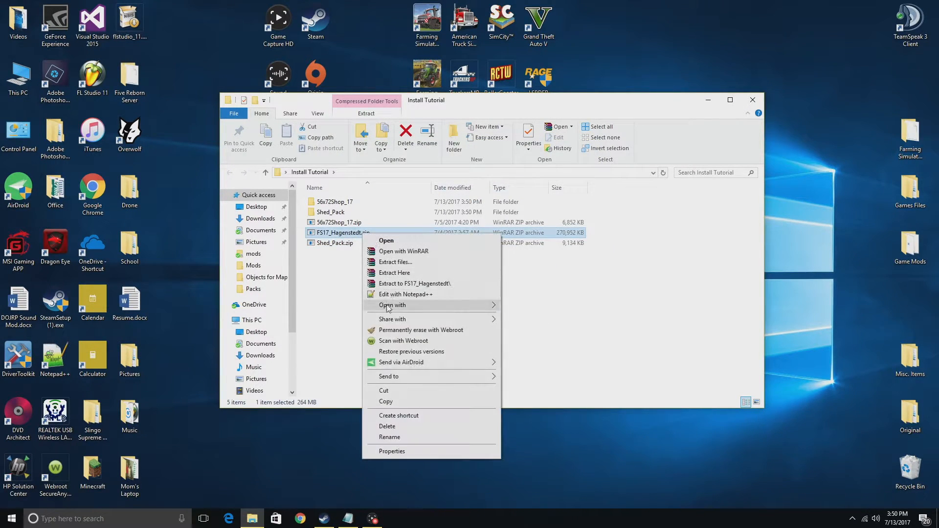
pyautogui.click(402, 266)
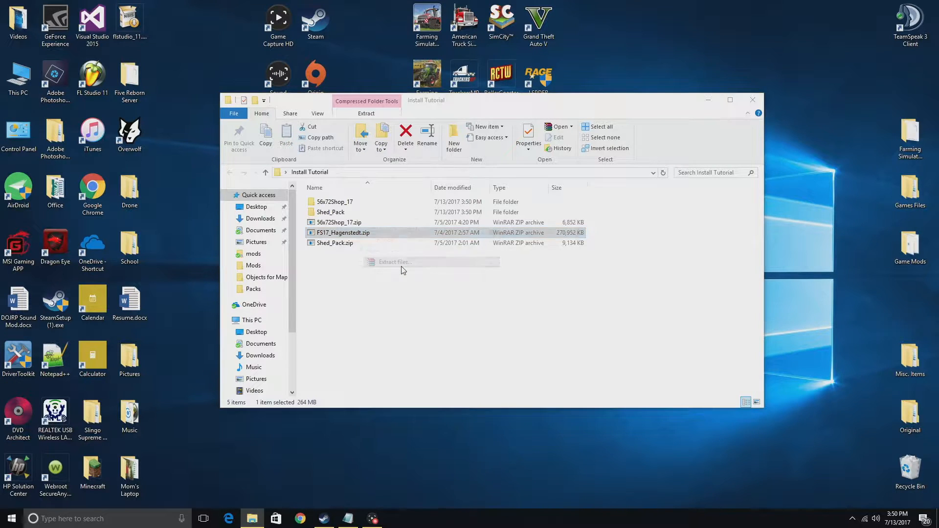
pyautogui.click(501, 361)
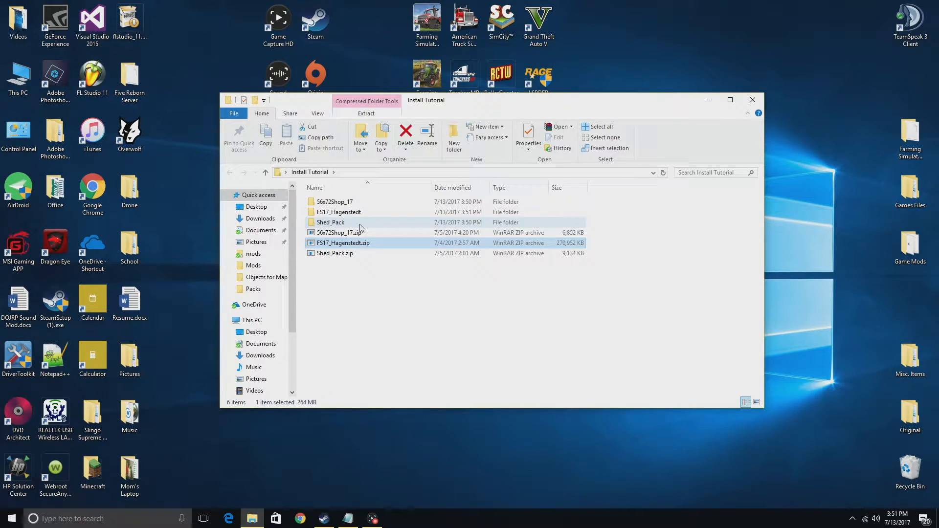
# Look through the extracted Shed_Pack folder and read the installation instructions in its Readme.txt
pyautogui.moveTo(419, 304); pyautogui.dragTo(362, 230)
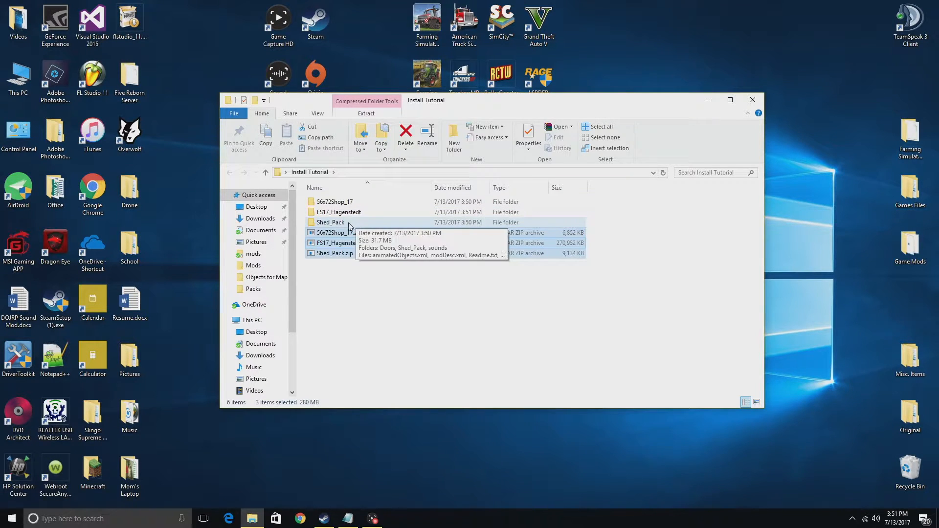
pyautogui.doubleClick(348, 223)
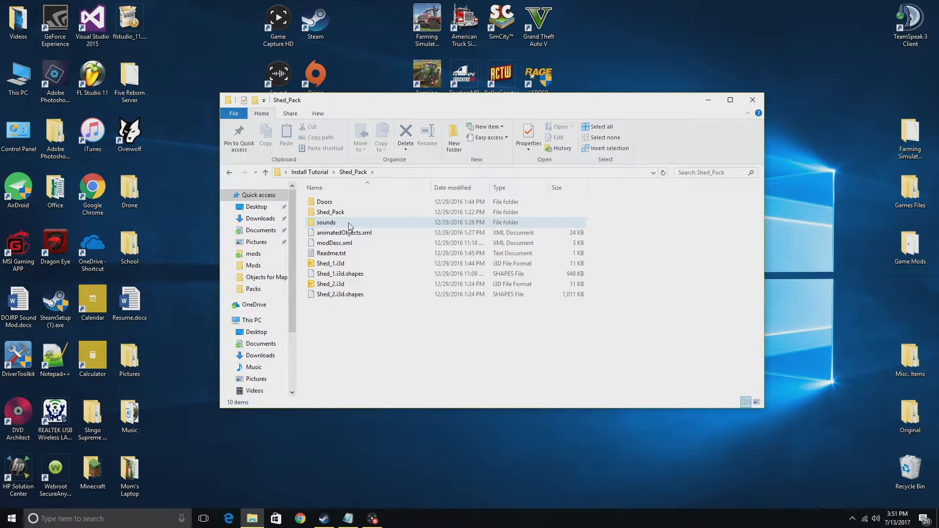
pyautogui.moveTo(503, 356); pyautogui.dragTo(335, 203)
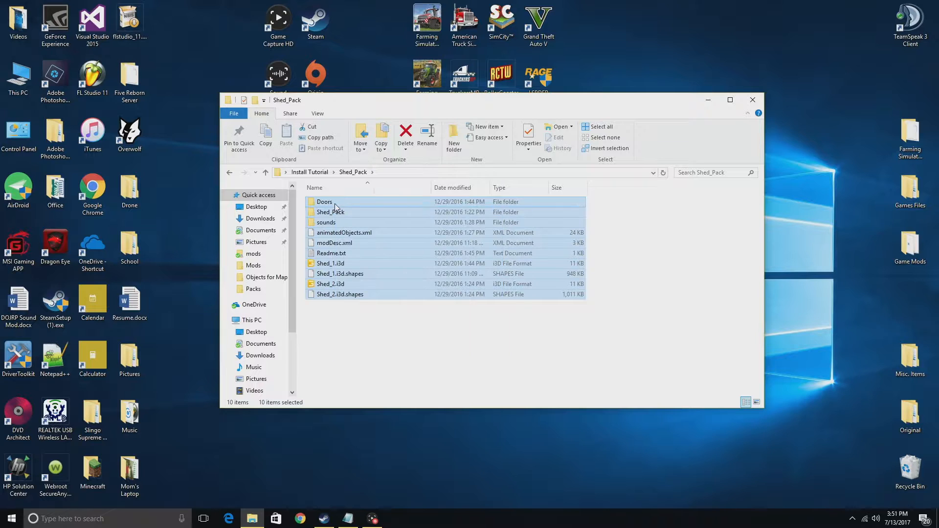
pyautogui.doubleClick(362, 256)
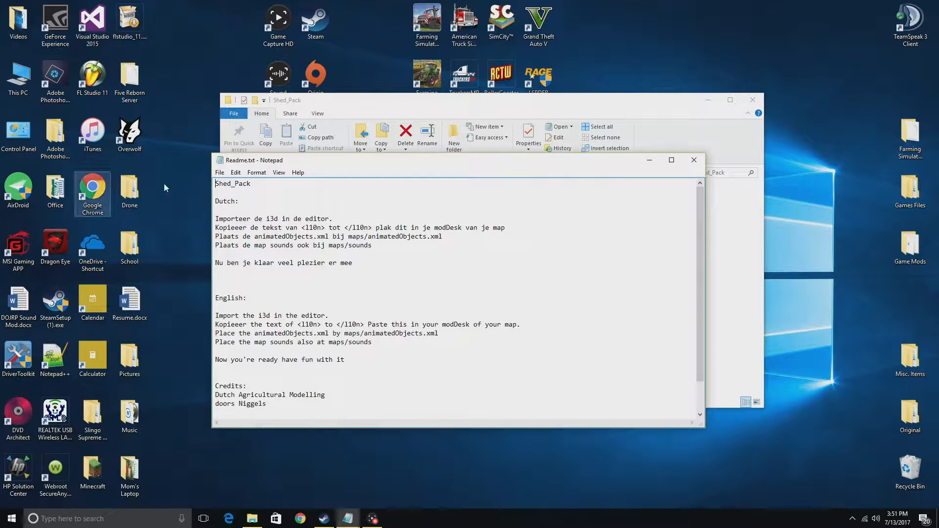
pyautogui.hotkey('alt', 'F4')
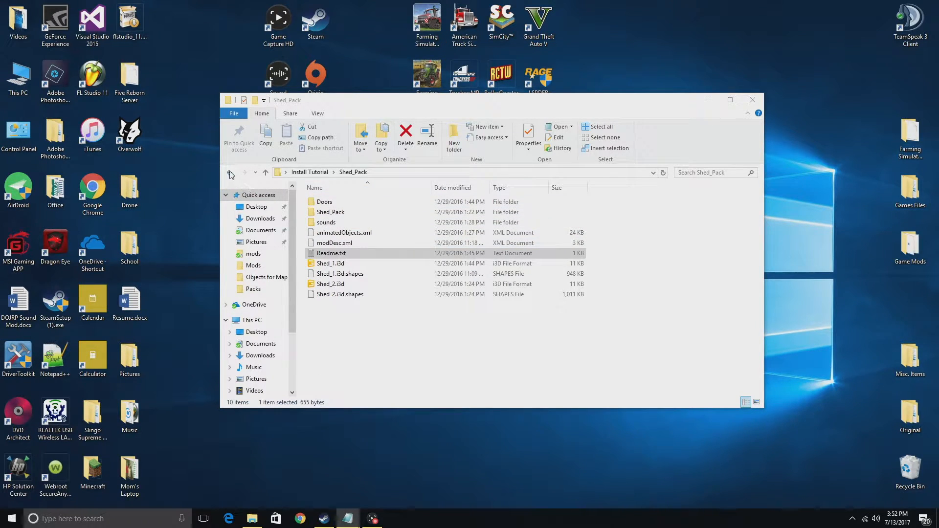
# Create a new folder named Door in the Install Tutorial folder
pyautogui.click(296, 173)
pyautogui.rightClick(345, 281)
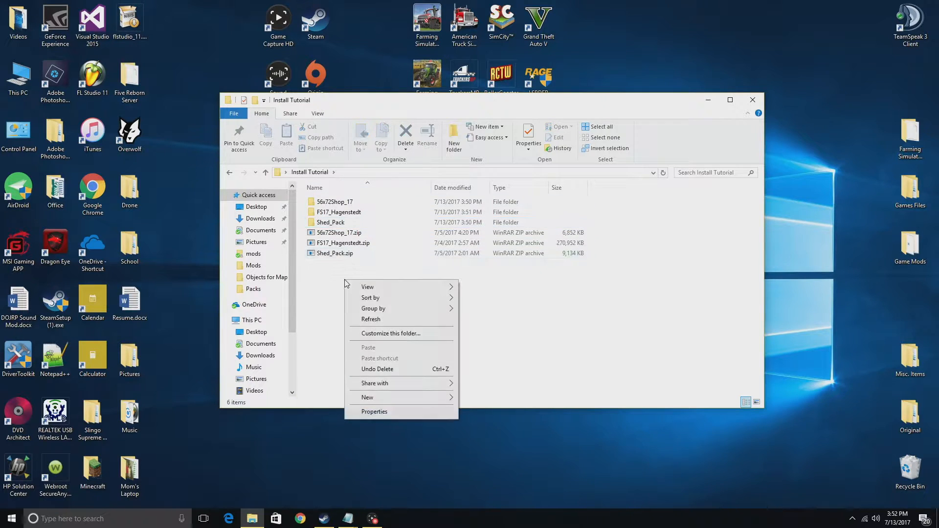
pyautogui.moveTo(398, 397)
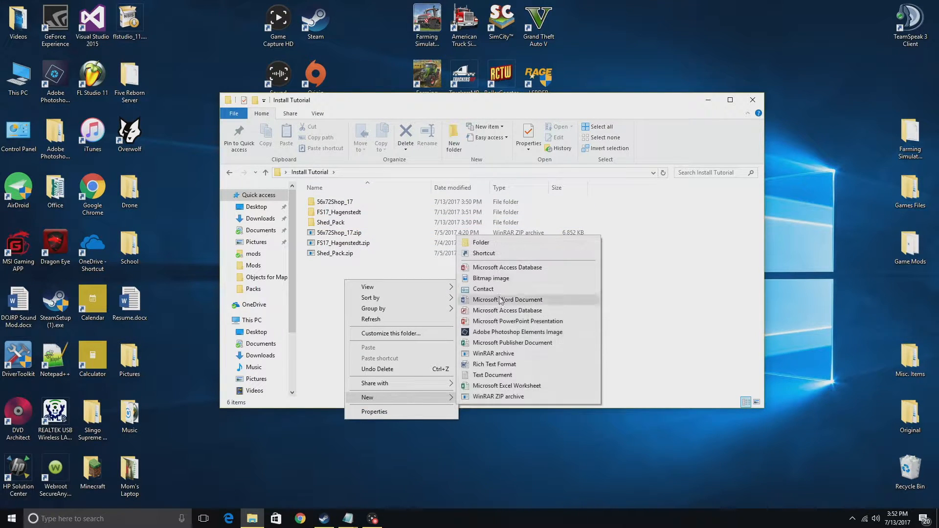
pyautogui.click(481, 242)
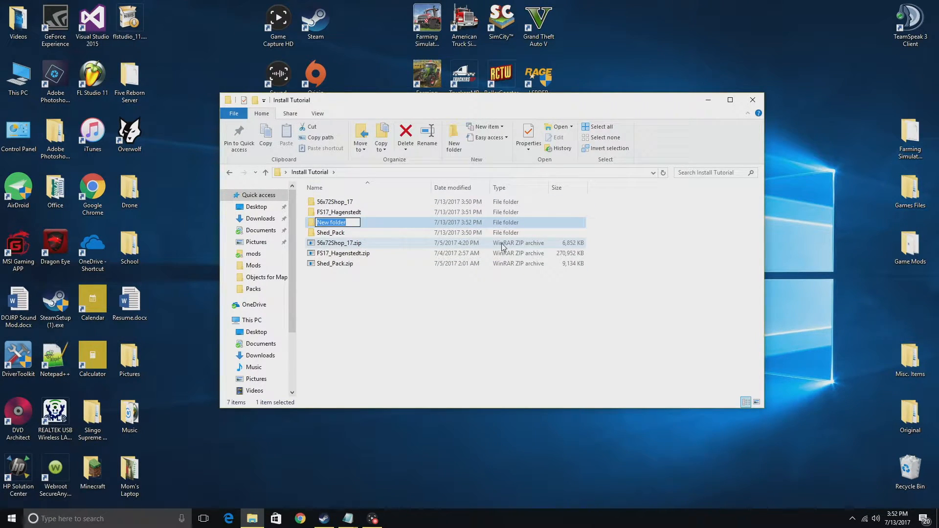
pyautogui.write('Door')
pyautogui.press('Return')
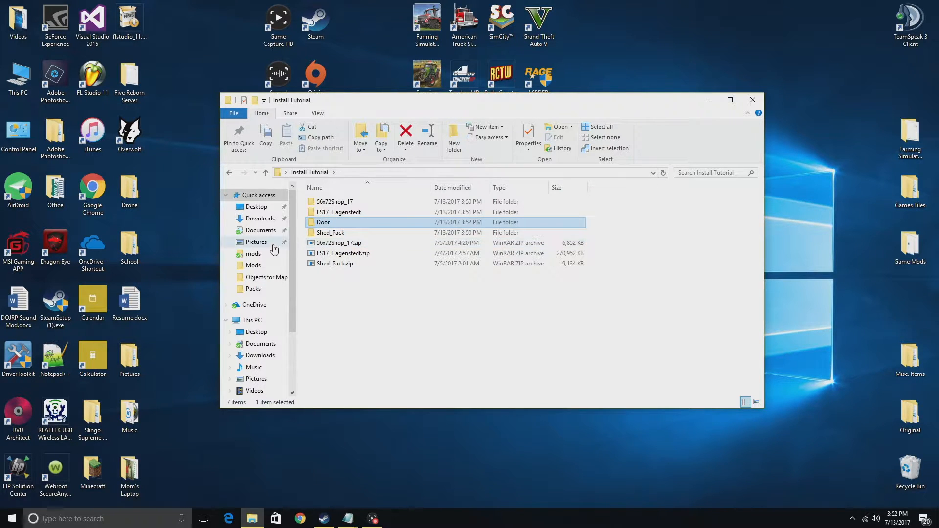
# Open Shed_1.i3d from the Shed_Pack folder in GIANTS Editor and dismiss the welcome window
pyautogui.doubleClick(352, 235)
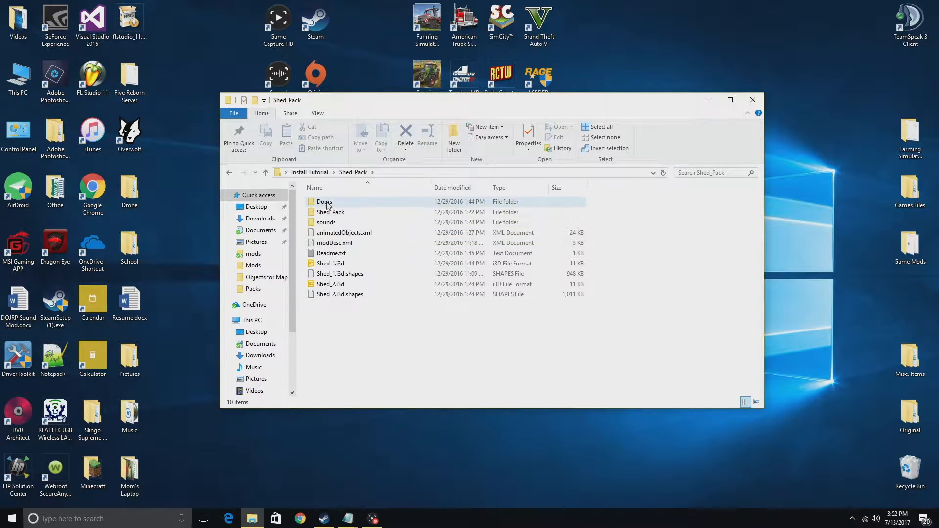
pyautogui.click(359, 263)
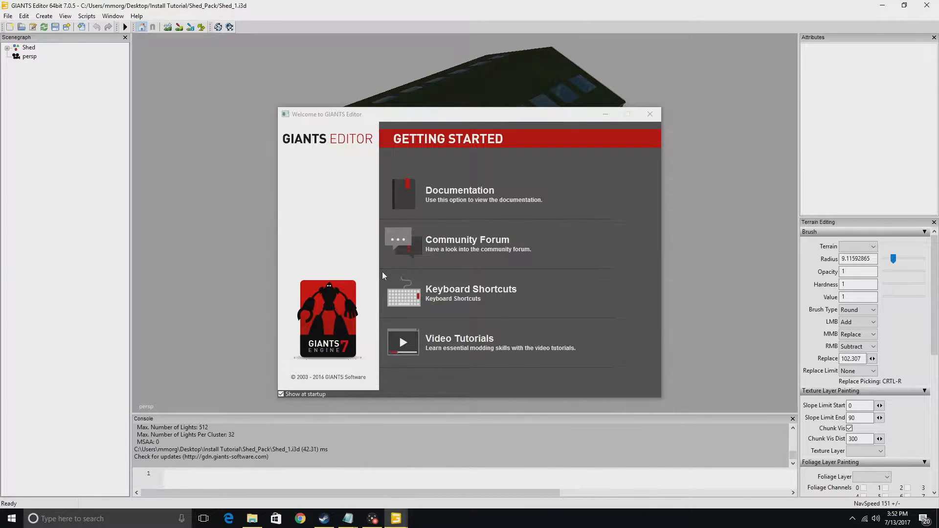
pyautogui.click(648, 113)
# Examine the shed model from several angles and distances, focusing on the roll door and entry door in its gable wall
pyautogui.keyDown('alt'); pyautogui.moveTo(490, 235); pyautogui.dragTo(451, 151); pyautogui.keyUp('alt')
pyautogui.scroll(-4, 508, 202)
pyautogui.scroll(-5, 450, 151)
pyautogui.scroll(5, 446, 163)
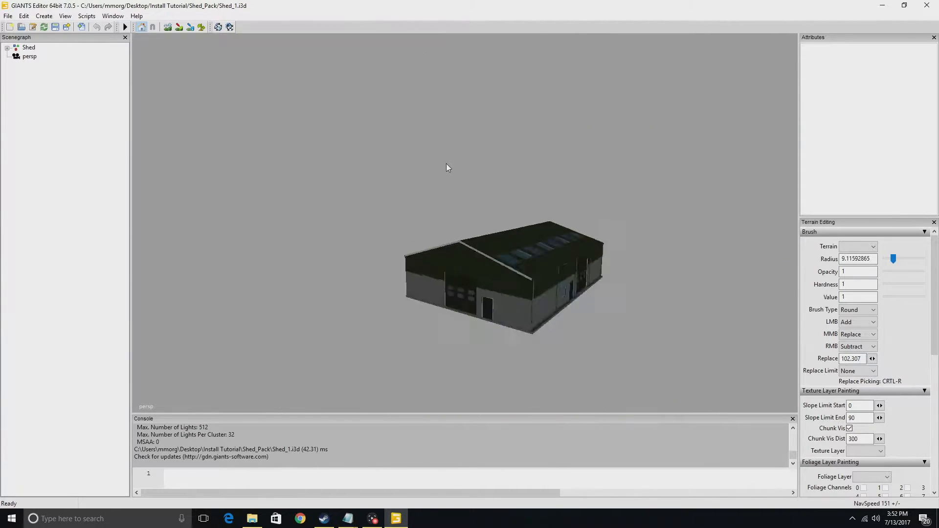
pyautogui.scroll(-5, 445, 166)
pyautogui.keyDown('alt'); pyautogui.moveTo(445, 168); pyautogui.dragTo(431, 186); pyautogui.keyUp('alt')
pyautogui.scroll(5, 465, 206)
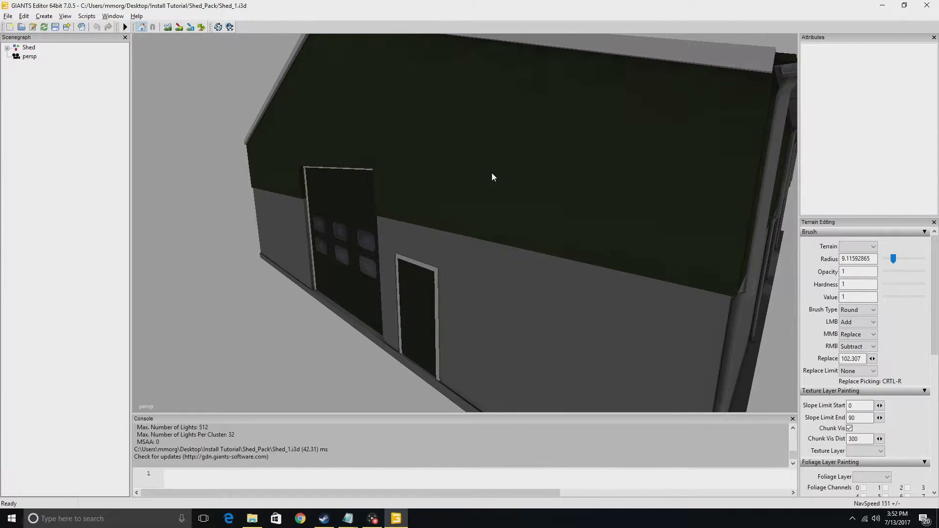
pyautogui.scroll(-8, 493, 179)
pyautogui.keyDown('alt'); pyautogui.moveTo(504, 216); pyautogui.dragTo(503, 191, button='right'); pyautogui.keyUp('alt')
pyautogui.keyDown('alt'); pyautogui.moveTo(503, 191); pyautogui.dragTo(532, 188); pyautogui.keyUp('alt')
pyautogui.moveTo(564, 224)
pyautogui.keyDown('alt'); pyautogui.mouseDown()
pyautogui.moveTo(541, 220)
pyautogui.moveTo(617, 229)
pyautogui.moveTo(556, 227)
pyautogui.mouseUp(); pyautogui.keyUp('alt')
pyautogui.scroll(5, 617, 229)
pyautogui.scroll(-4, 601, 229)
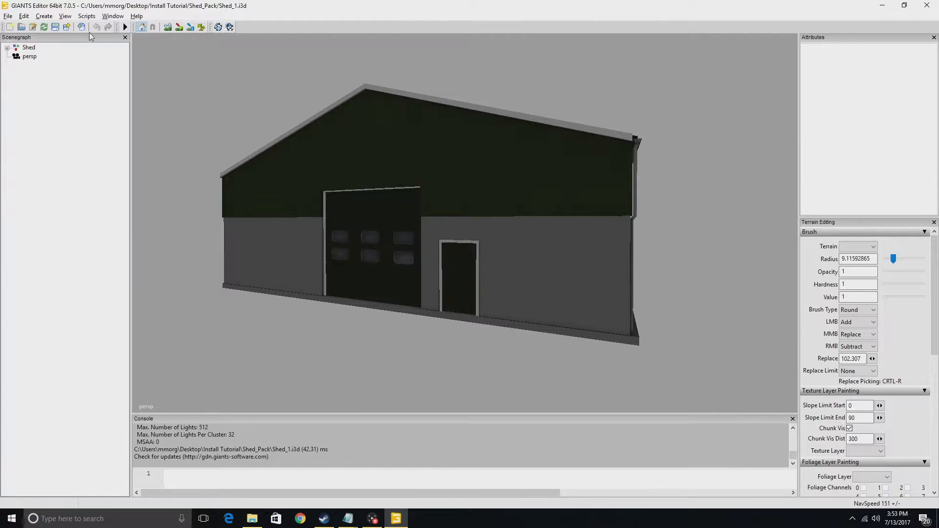
# Make sure the Scenegraph, Attributes and Terrain Editing windows are shown, with Terrain Editing docked above Attributes
pyautogui.click(121, 17)
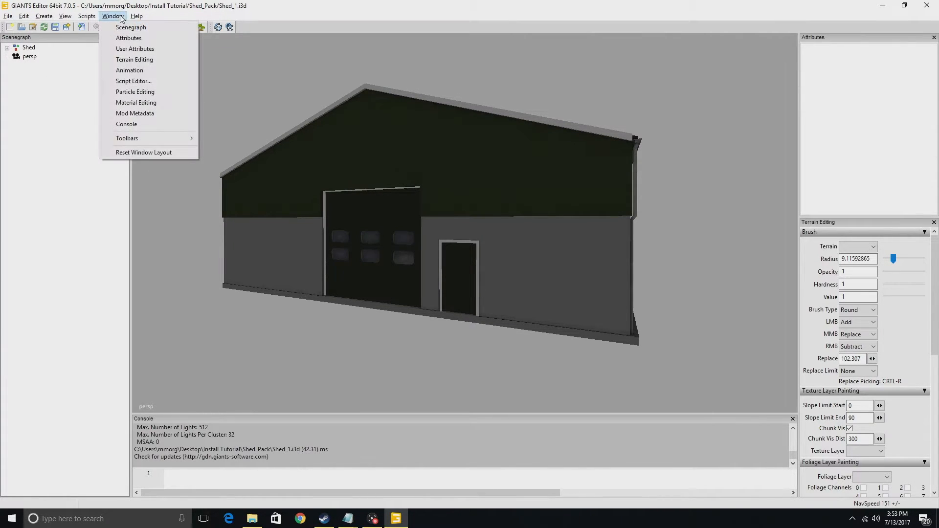
pyautogui.click(125, 29)
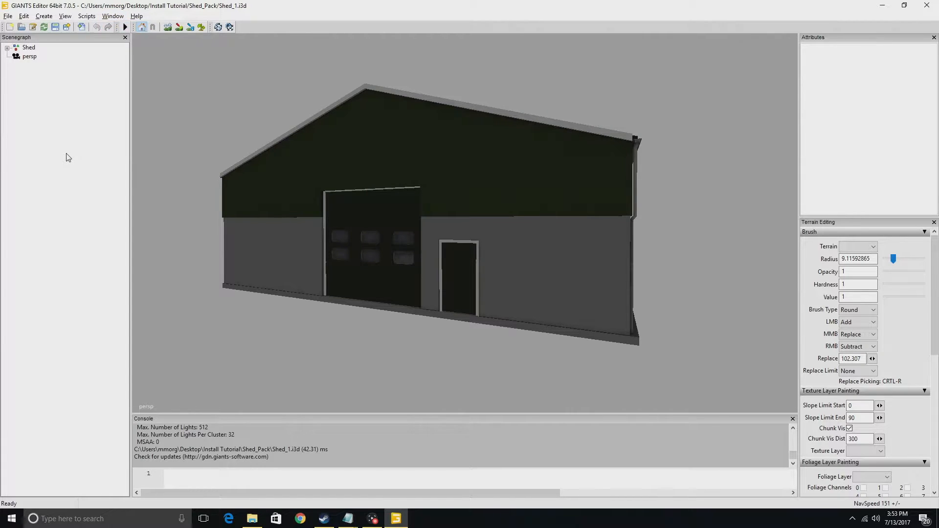
pyautogui.click(105, 16)
pyautogui.click(124, 36)
pyautogui.click(117, 17)
pyautogui.click(138, 62)
pyautogui.moveTo(823, 222)
pyautogui.mouseDown()
pyautogui.moveTo(634, 223)
pyautogui.moveTo(822, 235)
pyautogui.moveTo(820, 216)
pyautogui.mouseUp()
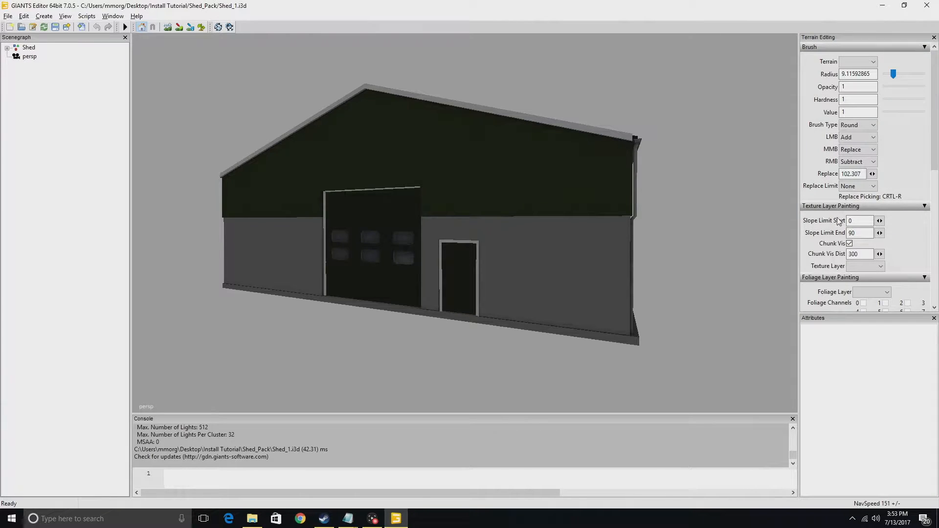
# Select the shed's whole WorkHallRollDoor1 group and raise it slightly to a Translate Y of 2.602
pyautogui.keyDown('alt'); pyautogui.moveTo(517, 174); pyautogui.dragTo(499, 189); pyautogui.keyUp('alt')
pyautogui.click(431, 173)
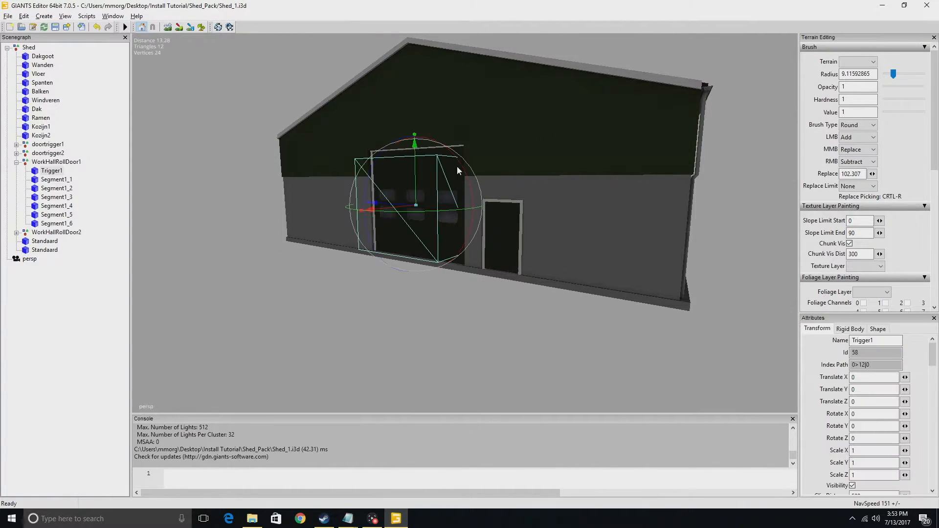
pyautogui.keyDown('alt'); pyautogui.moveTo(482, 178); pyautogui.dragTo(526, 146); pyautogui.keyUp('alt')
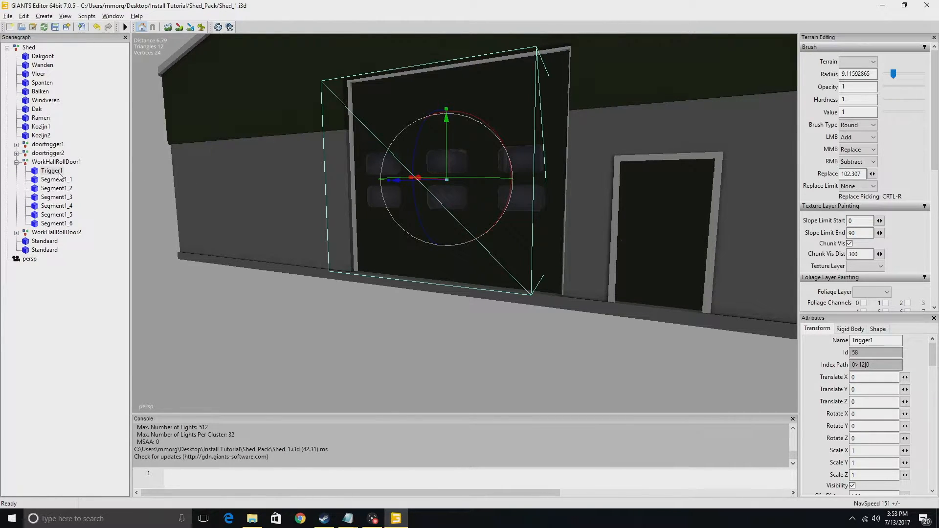
pyautogui.click(63, 163)
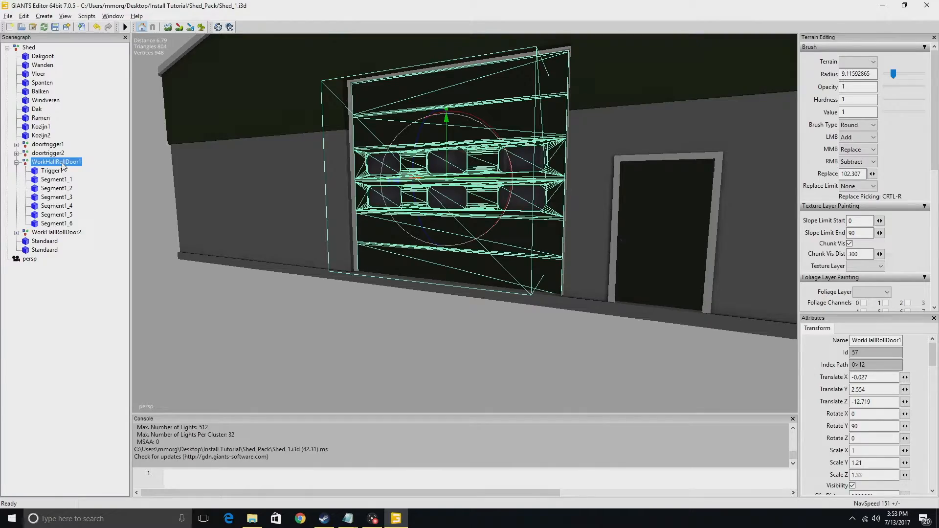
pyautogui.moveTo(446, 124)
pyautogui.mouseDown()
pyautogui.moveTo(447, 93)
pyautogui.moveTo(433, 280)
pyautogui.moveTo(438, 406)
pyautogui.moveTo(445, 147)
pyautogui.moveTo(458, 124)
pyautogui.mouseUp()
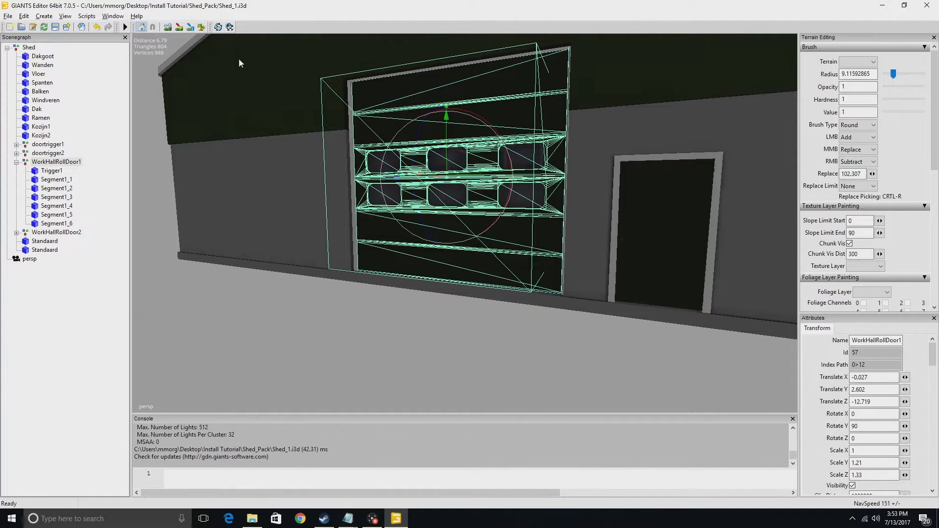
# Export the WorkHallRollDoor1 group with its files as Door_Work into the Door folder, including the parent directory structure, and close the shed without saving
pyautogui.click(60, 162)
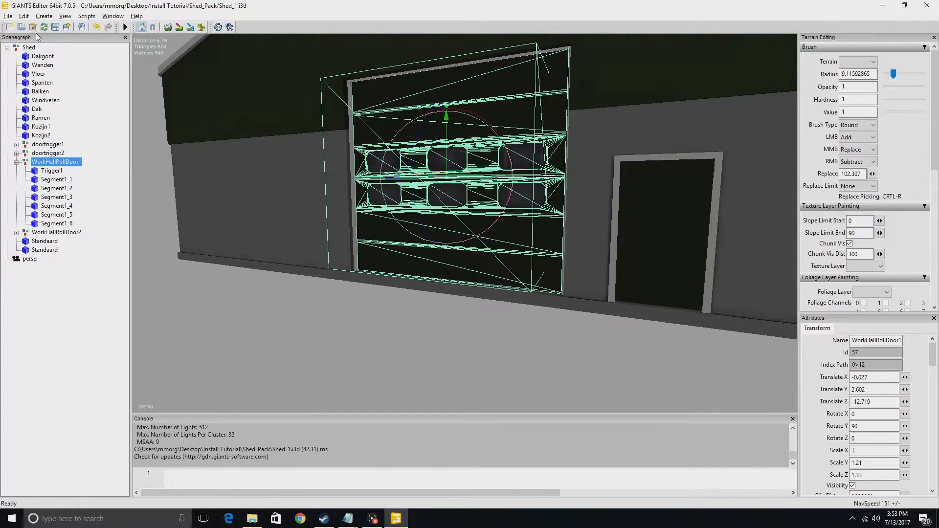
pyautogui.click(8, 17)
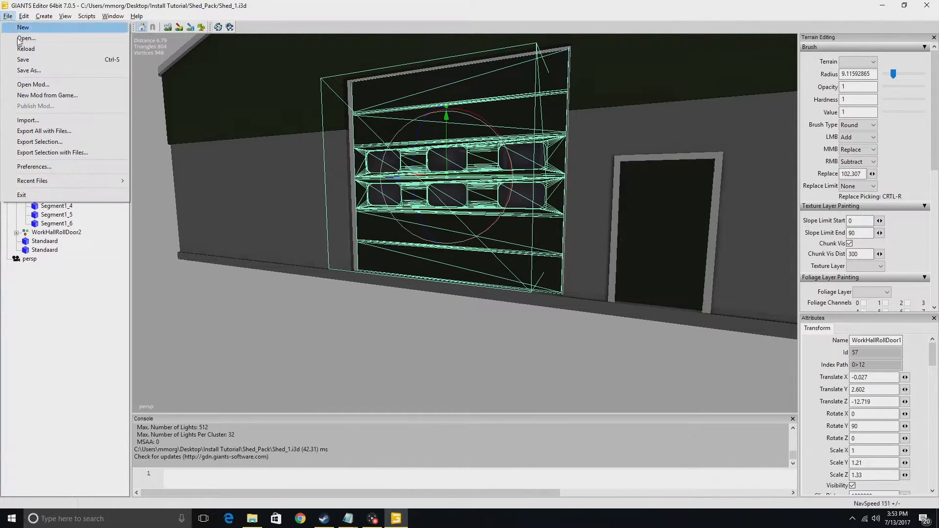
pyautogui.click(44, 154)
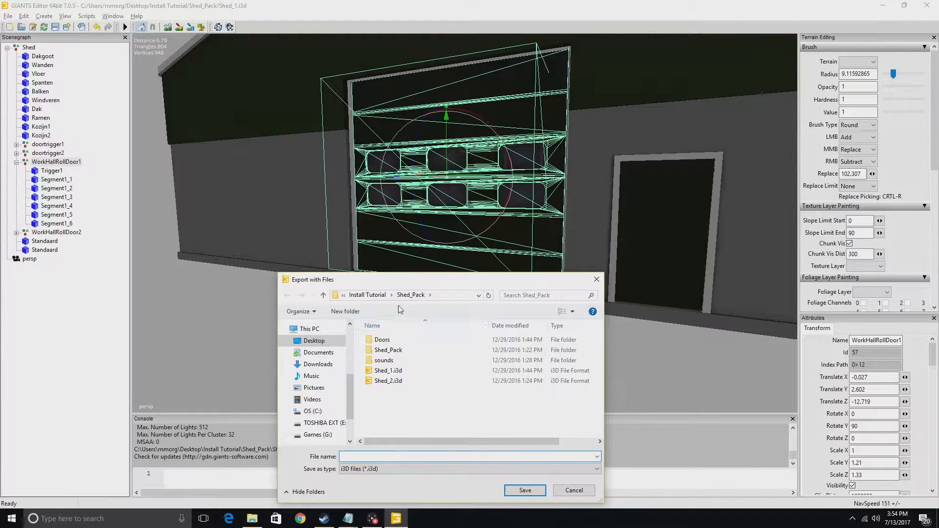
pyautogui.click(372, 296)
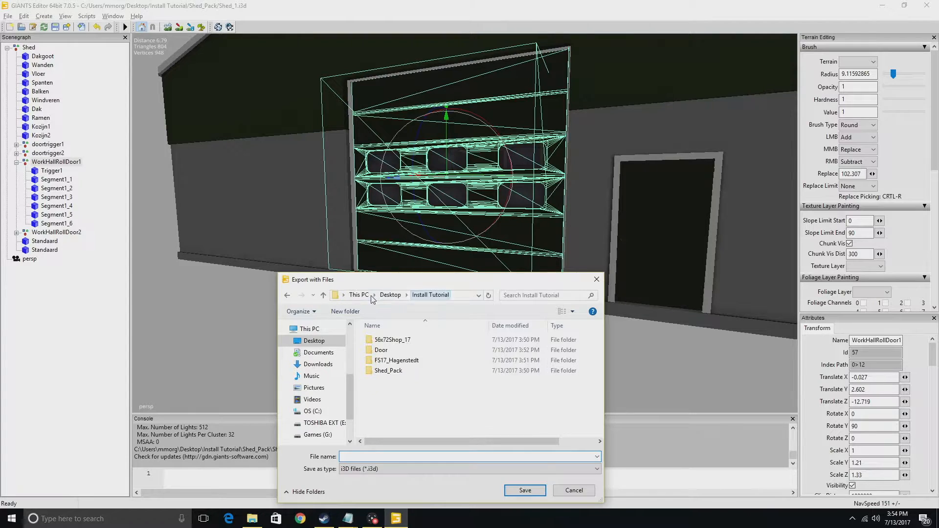
pyautogui.doubleClick(381, 350)
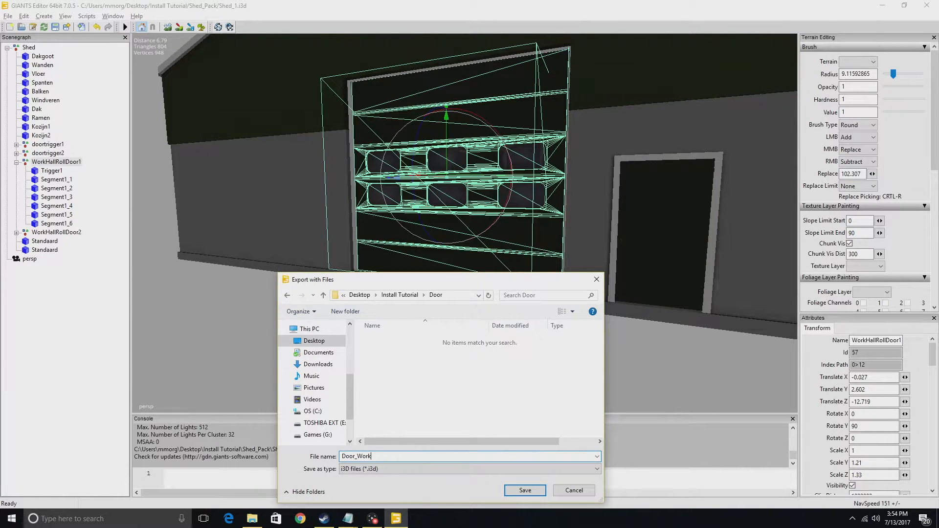
pyautogui.click(525, 491)
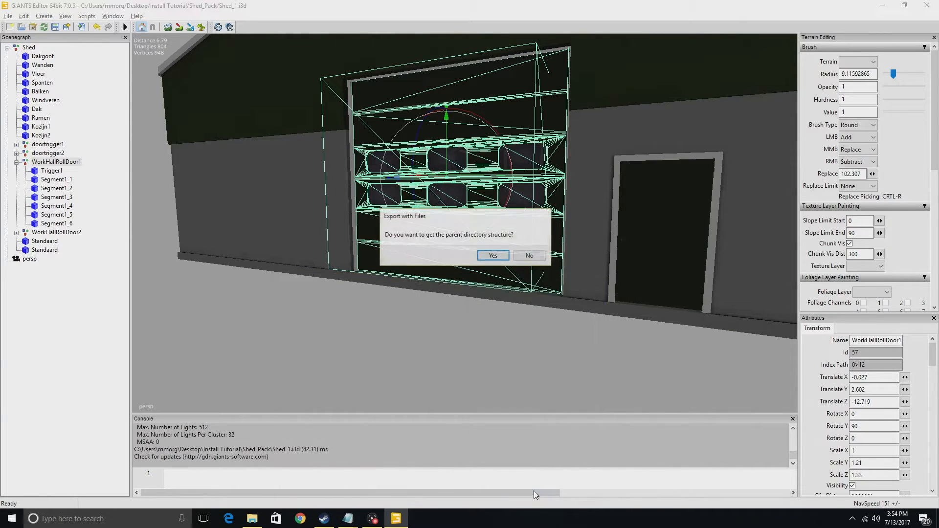
pyautogui.click(491, 256)
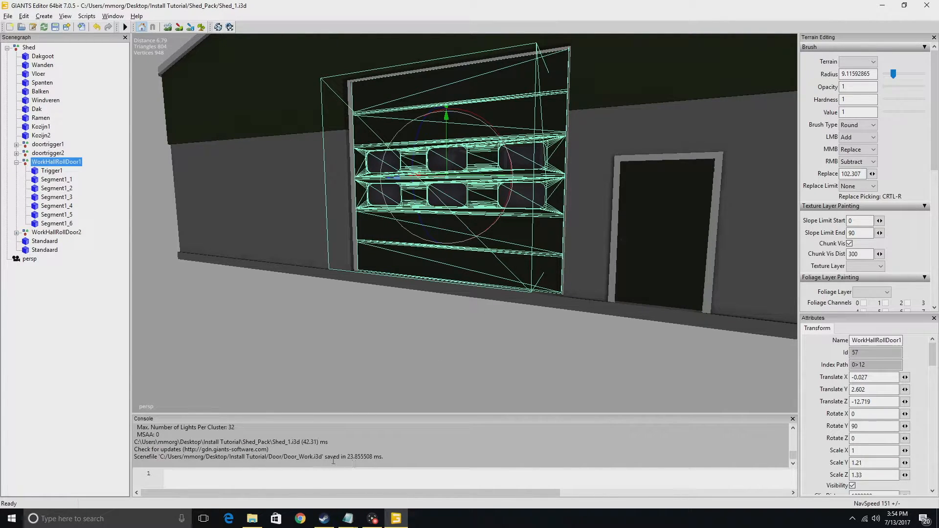
pyautogui.click(926, 7)
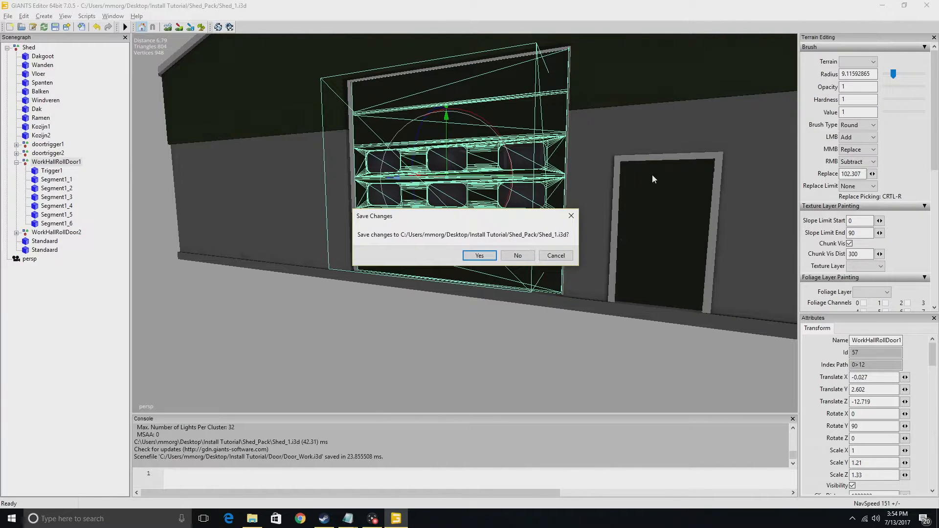
pyautogui.click(517, 256)
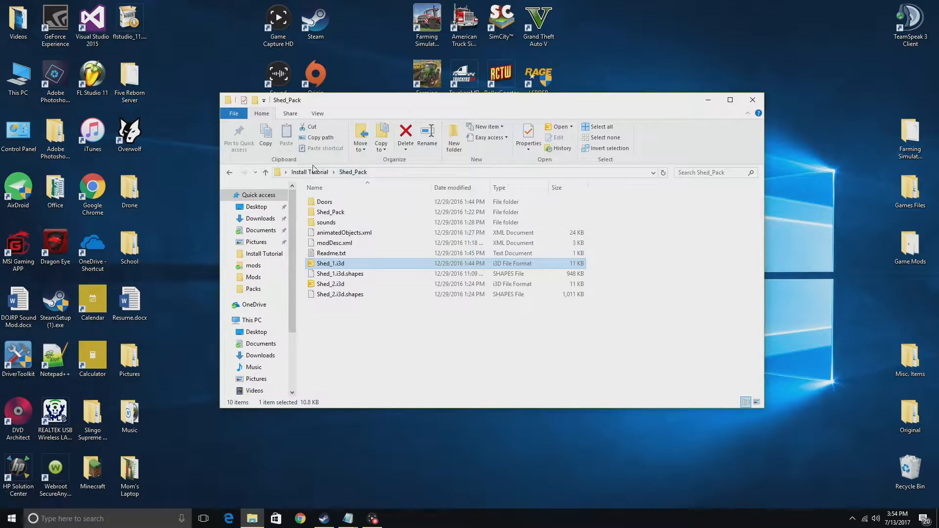
# Check the contents of the Door folder and its Shed_Pack subfolder, and return to the Install Tutorial folder
pyautogui.click(315, 172)
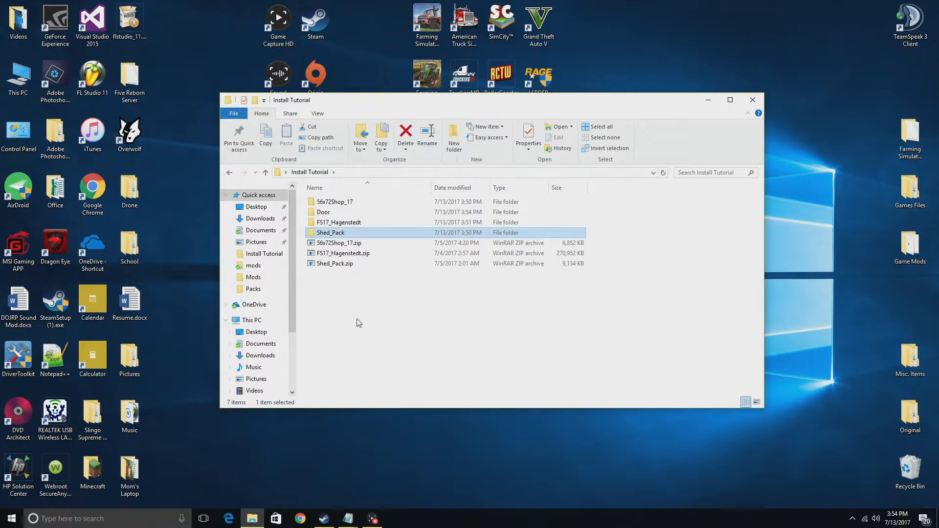
pyautogui.doubleClick(330, 213)
pyautogui.moveTo(407, 306); pyautogui.dragTo(353, 198)
pyautogui.click(357, 204)
pyautogui.doubleClick(357, 204)
pyautogui.doubleClick(335, 204)
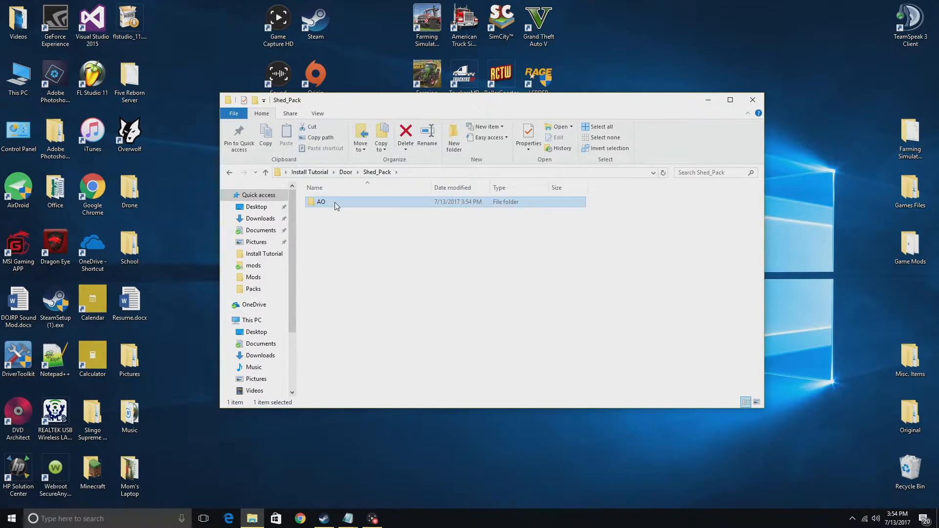
pyautogui.click(231, 173)
pyautogui.click(231, 174)
pyautogui.click(231, 173)
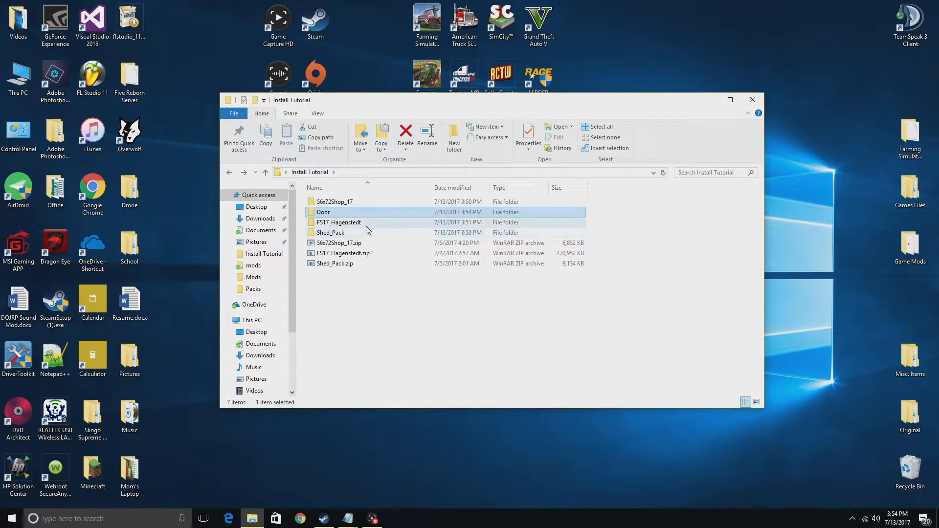
# Put the 56x72Shop_17 and Door folders into the textures folder inside the maps folder of FS17_Hagenstedt
pyautogui.keyDown('ctrl'); pyautogui.click(350, 203); pyautogui.keyUp('ctrl')
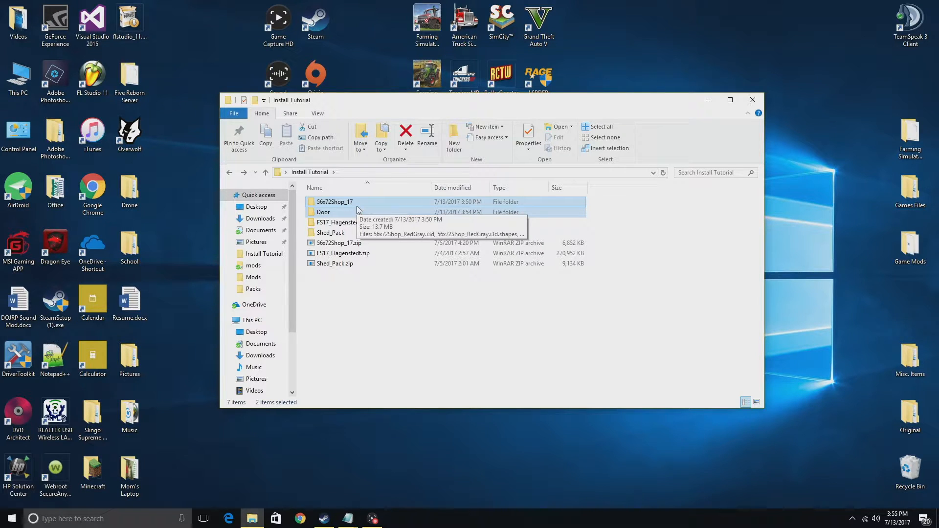
pyautogui.rightClick(357, 206)
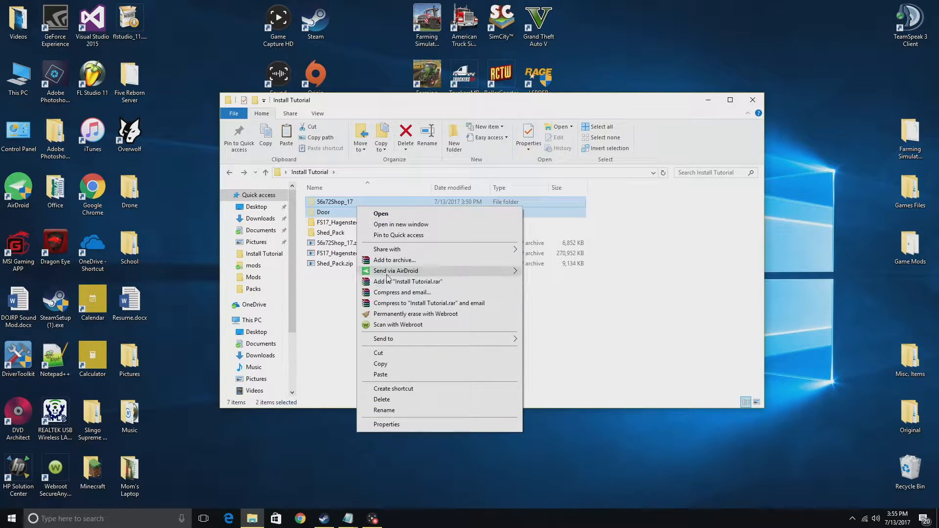
pyautogui.doubleClick(336, 223)
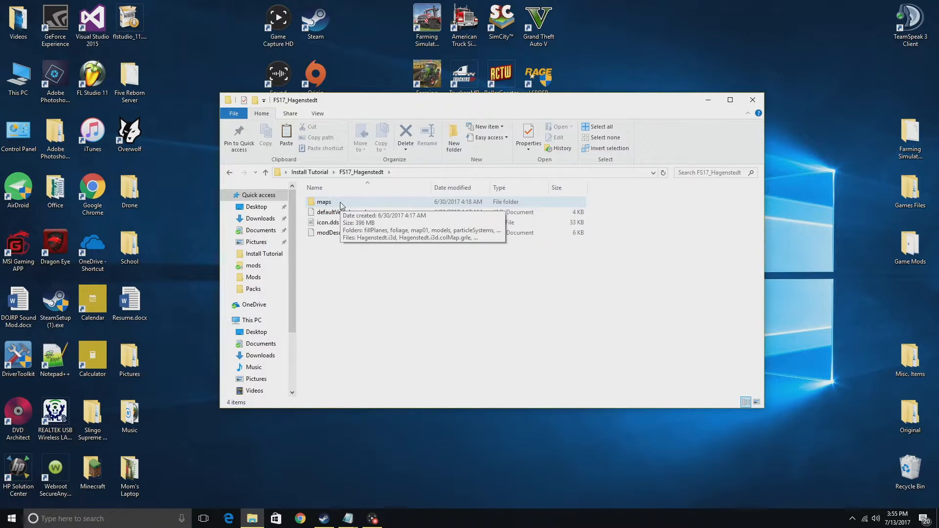
pyautogui.doubleClick(341, 204)
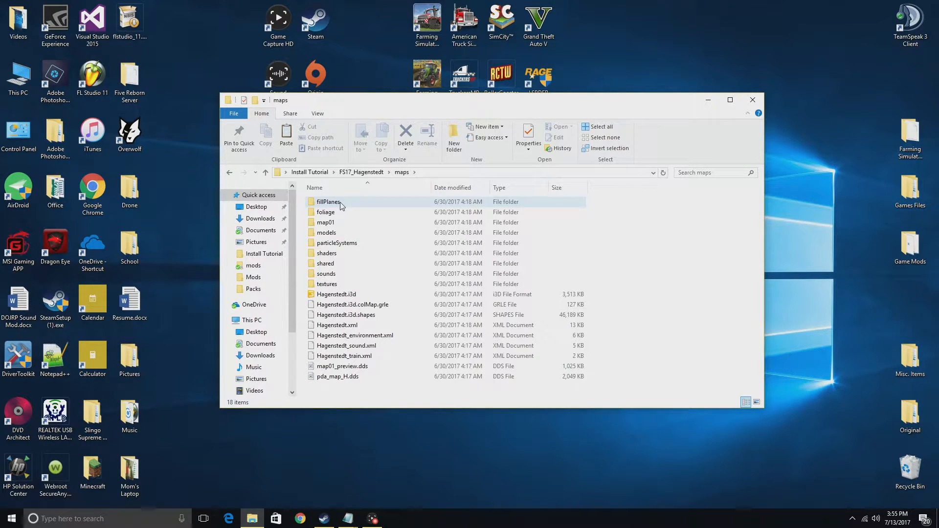
pyautogui.doubleClick(334, 284)
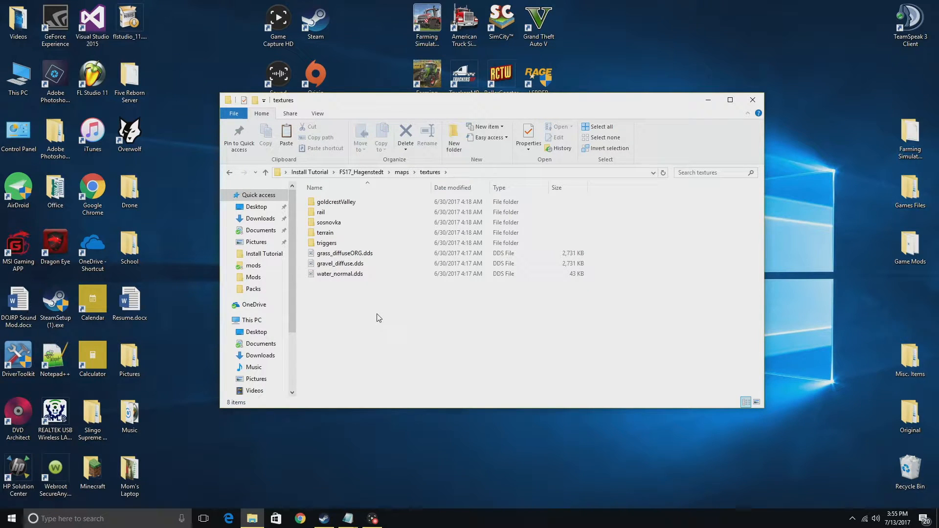
pyautogui.rightClick(361, 296)
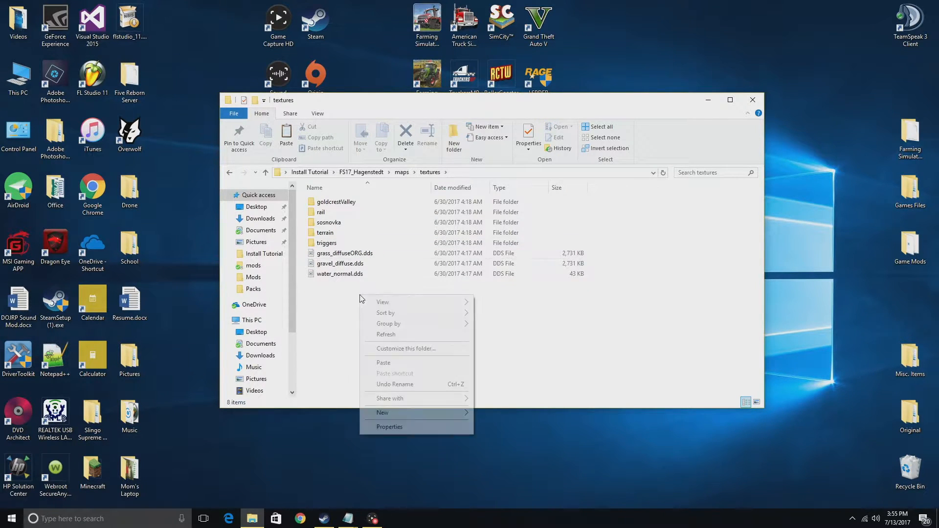
pyautogui.click(390, 367)
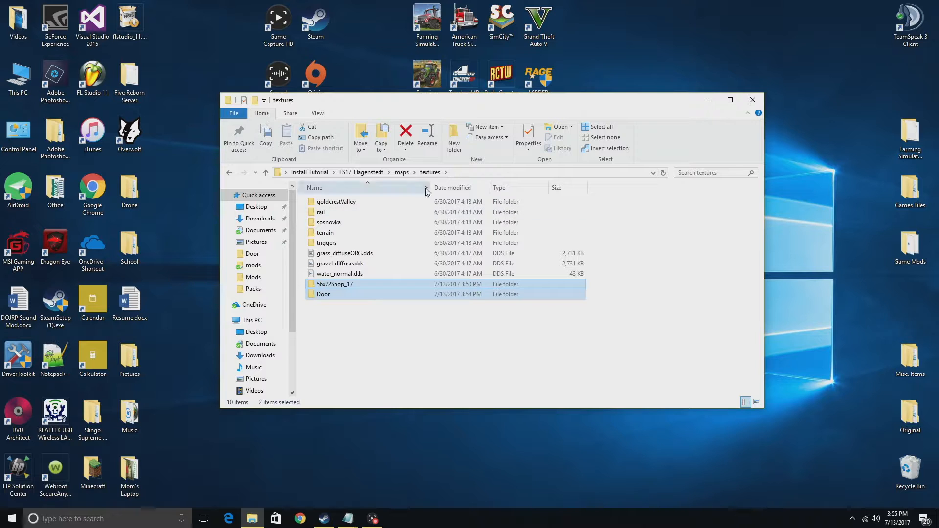
# Open Hagenstedt.i3d from the FS17_Hagenstedt maps folder in GIANTS Editor and dismiss the welcome window
pyautogui.click(364, 173)
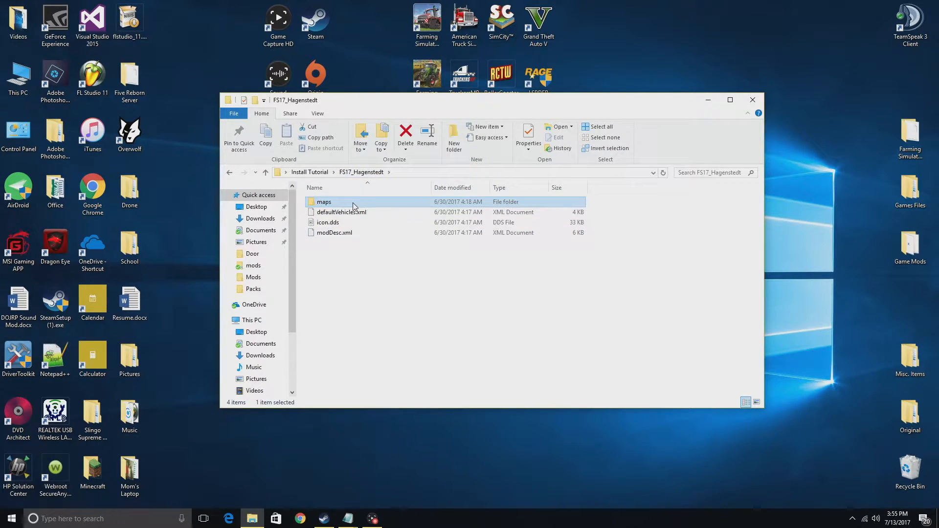
pyautogui.doubleClick(353, 203)
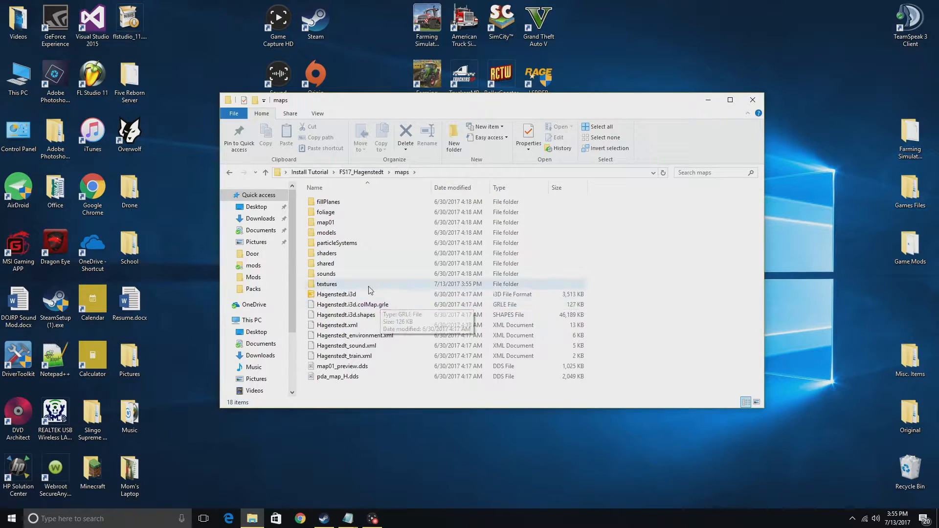
pyautogui.doubleClick(341, 295)
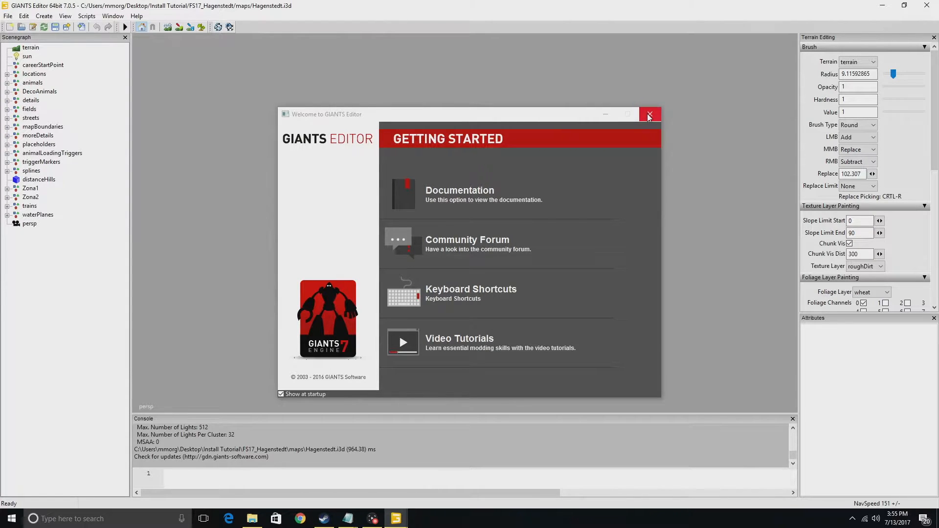
pyautogui.click(649, 115)
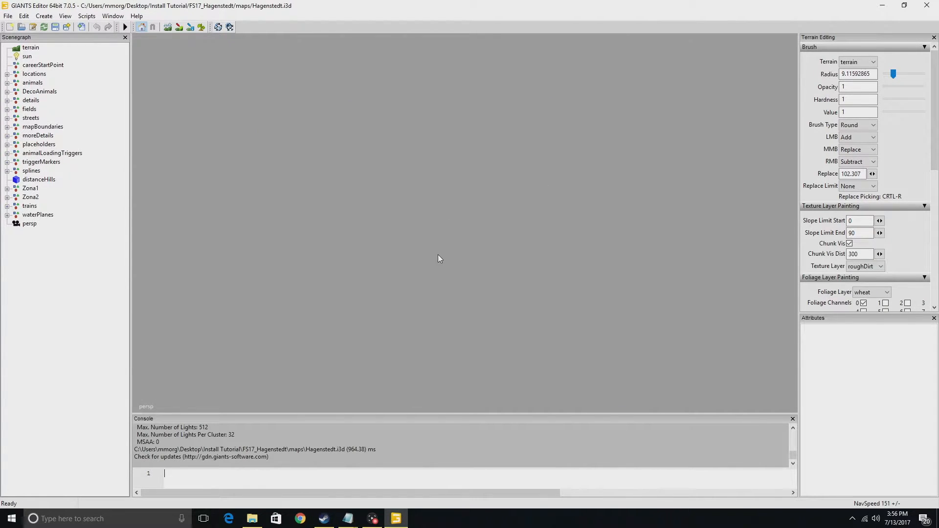
# Delete the two maple_stage5 trees beside the dirt track at the dark field's corner and collapse the farmHQTrees02 group
pyautogui.keyDown('alt'); pyautogui.moveTo(482, 277); pyautogui.dragTo(433, 113); pyautogui.keyUp('alt')
pyautogui.scroll(10, 433, 113)
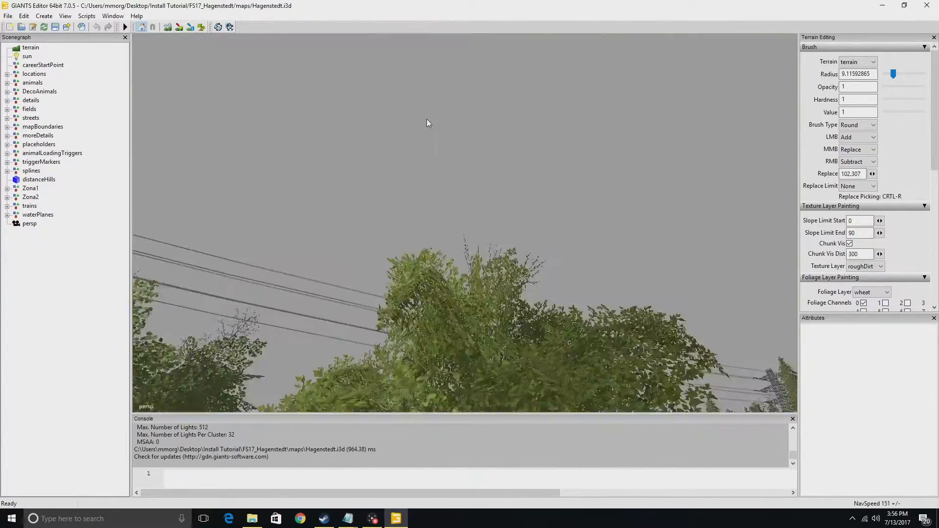
pyautogui.keyDown('alt'); pyautogui.moveTo(419, 141); pyautogui.dragTo(411, 268); pyautogui.keyUp('alt')
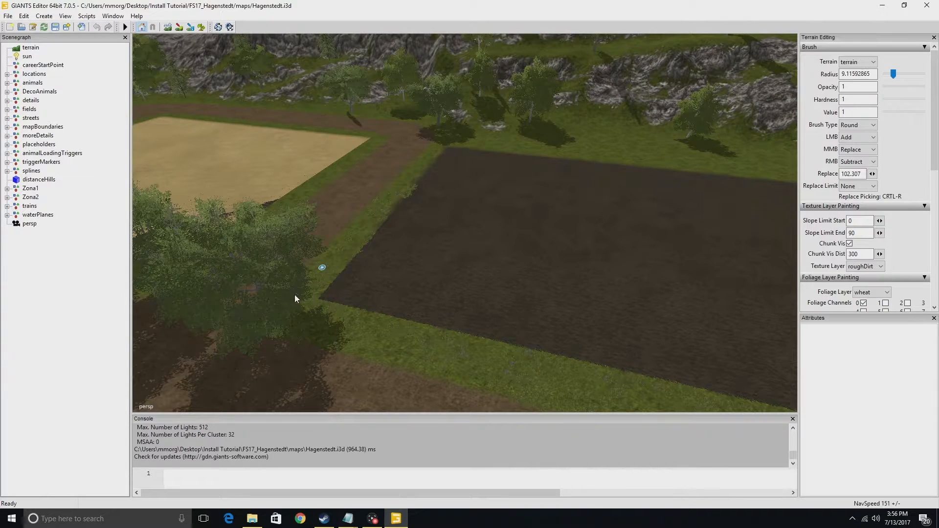
pyautogui.click(258, 289)
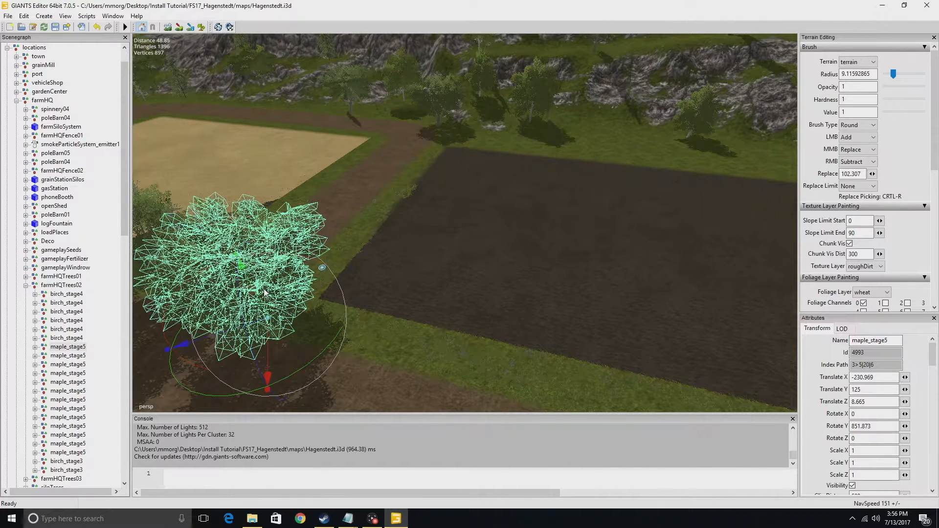
pyautogui.press('Delete')
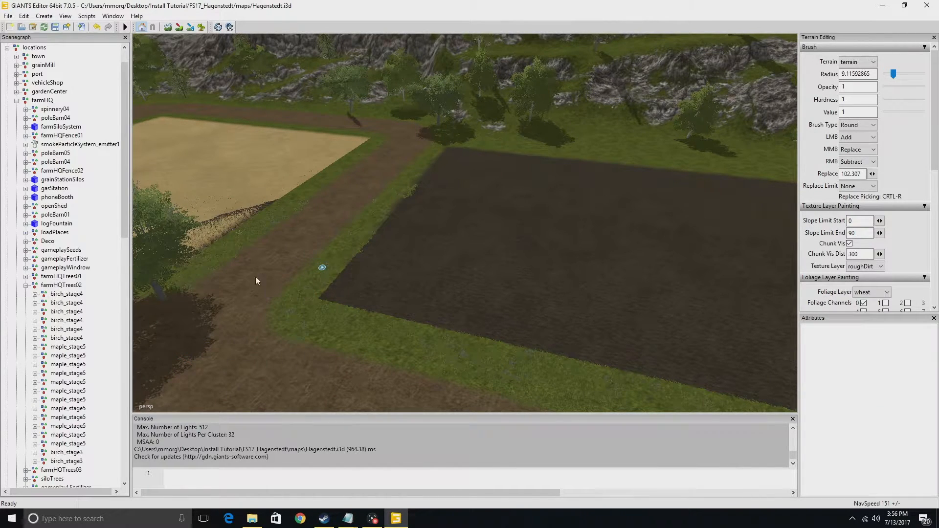
pyautogui.click(160, 285)
pyautogui.press('Delete')
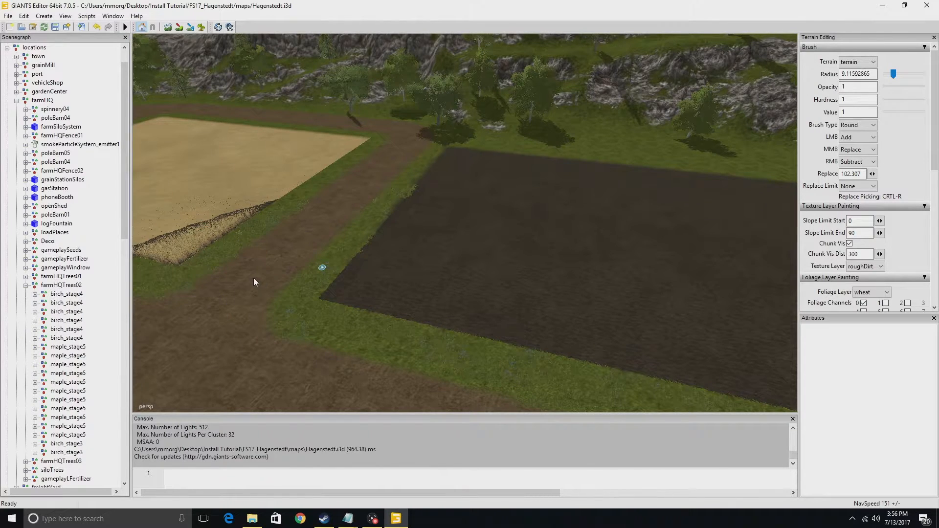
pyautogui.keyDown('alt'); pyautogui.moveTo(254, 278); pyautogui.dragTo(251, 278); pyautogui.keyUp('alt')
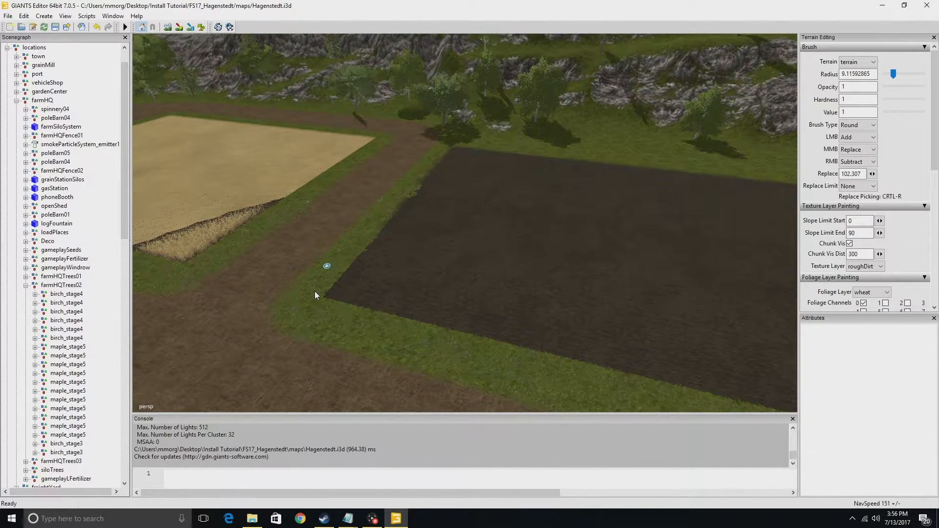
pyautogui.click(26, 285)
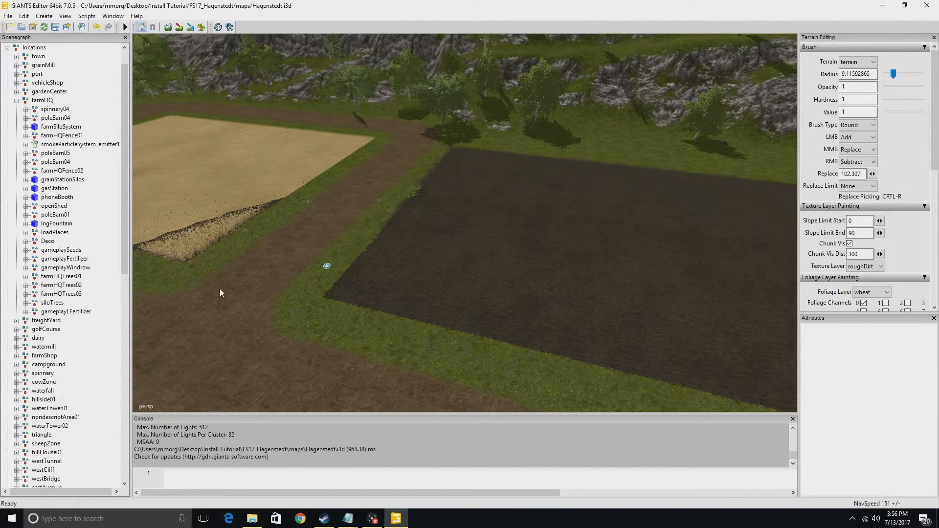
# Delete the field15 group that holds the field buy trigger at the dark field's corner
pyautogui.click(326, 266)
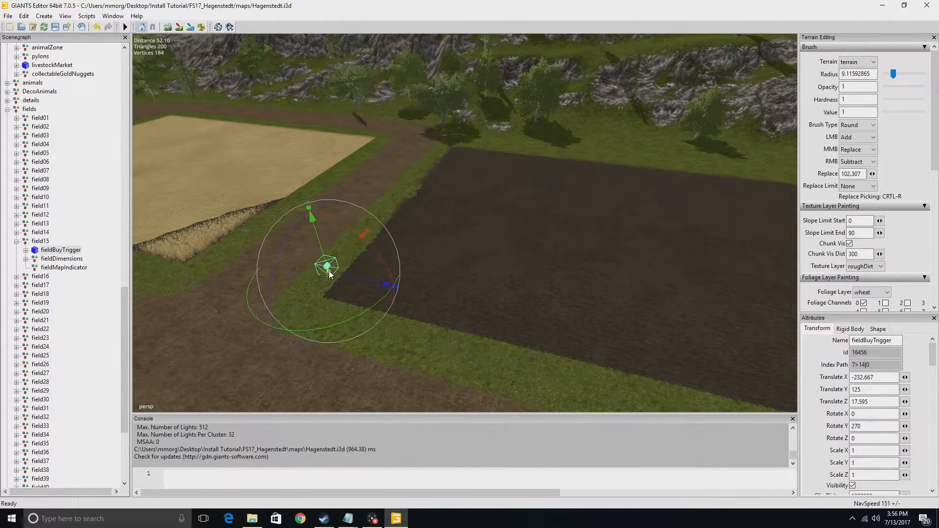
pyautogui.click(293, 328)
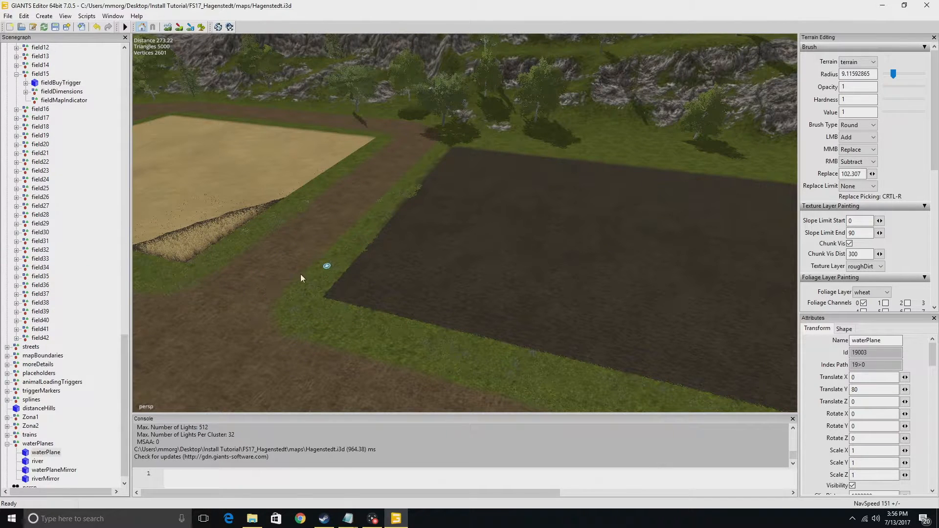
pyautogui.click(330, 267)
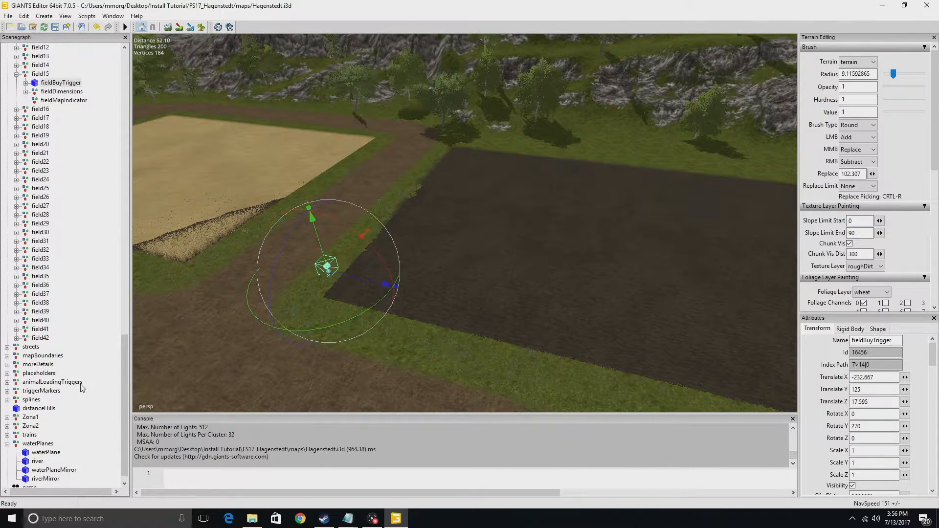
pyautogui.click(42, 74)
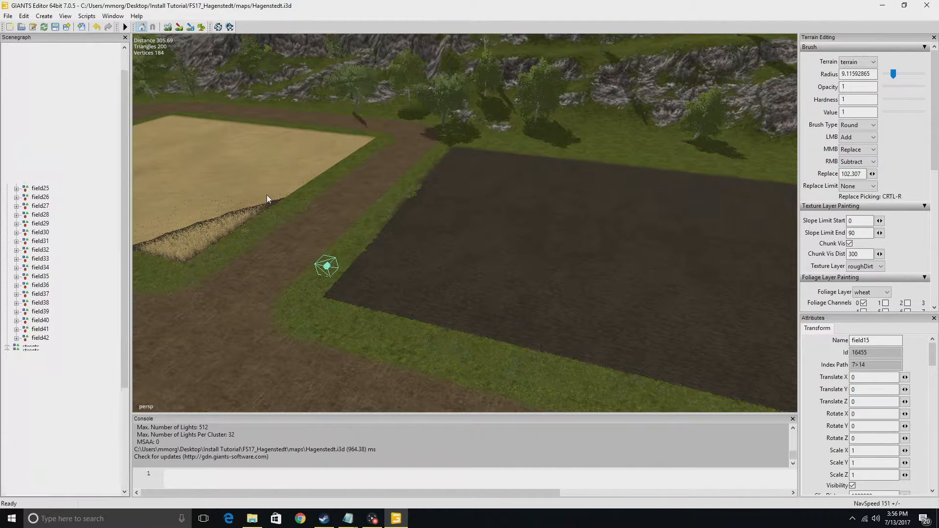
pyautogui.press('Delete')
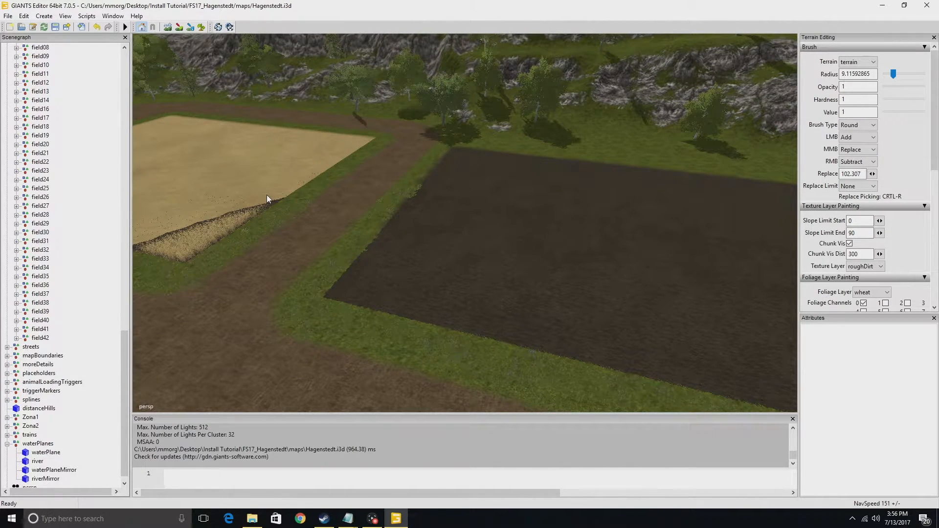
# Erase the entire dark field surface down to grass by foliage painting with the terrainDetail layer on channel 0
pyautogui.keyDown('alt'); pyautogui.moveTo(416, 249); pyautogui.dragTo(475, 236); pyautogui.keyUp('alt')
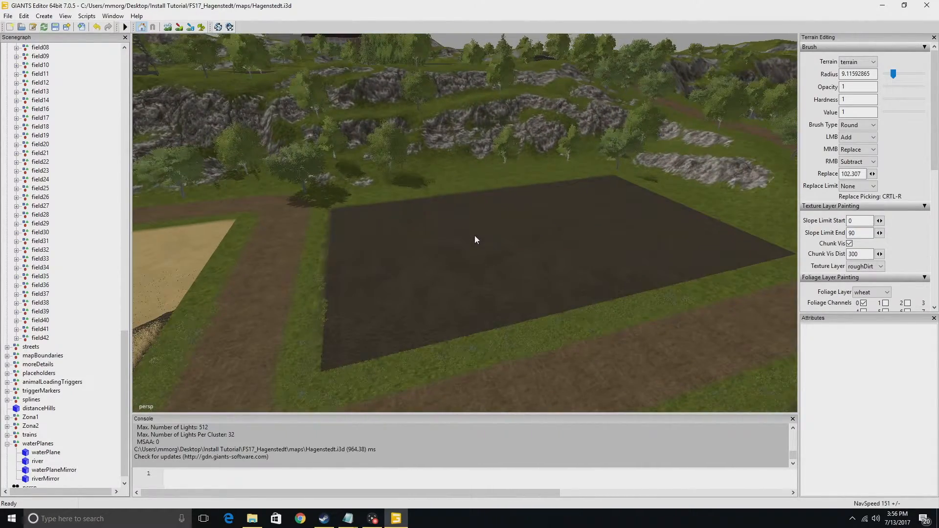
pyautogui.click(201, 27)
pyautogui.click(886, 292)
pyautogui.click(881, 361)
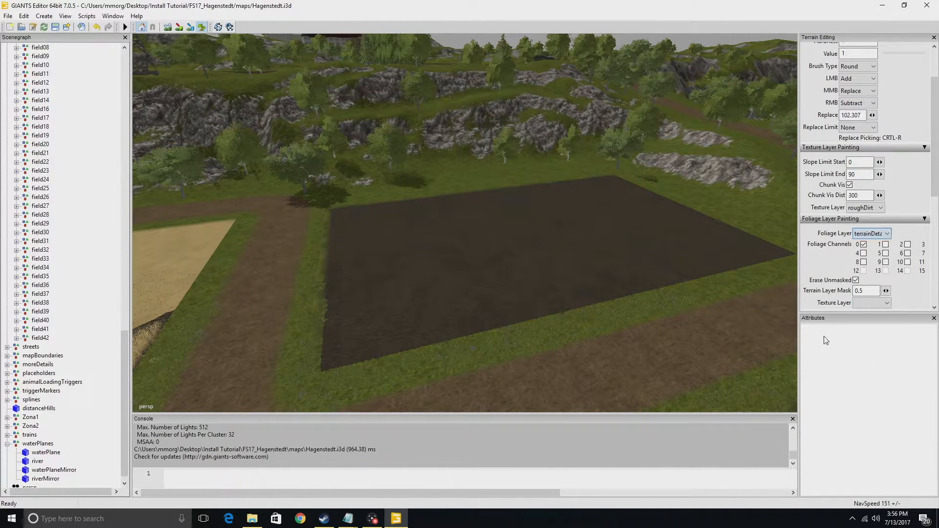
pyautogui.moveTo(355, 216)
pyautogui.mouseDown()
pyautogui.moveTo(365, 296)
pyautogui.moveTo(419, 315)
pyautogui.moveTo(624, 295)
pyautogui.mouseUp()
pyautogui.moveTo(734, 266)
pyautogui.mouseDown()
pyautogui.moveTo(740, 239)
pyautogui.moveTo(638, 183)
pyautogui.mouseUp()
pyautogui.moveTo(541, 183); pyautogui.dragTo(423, 199)
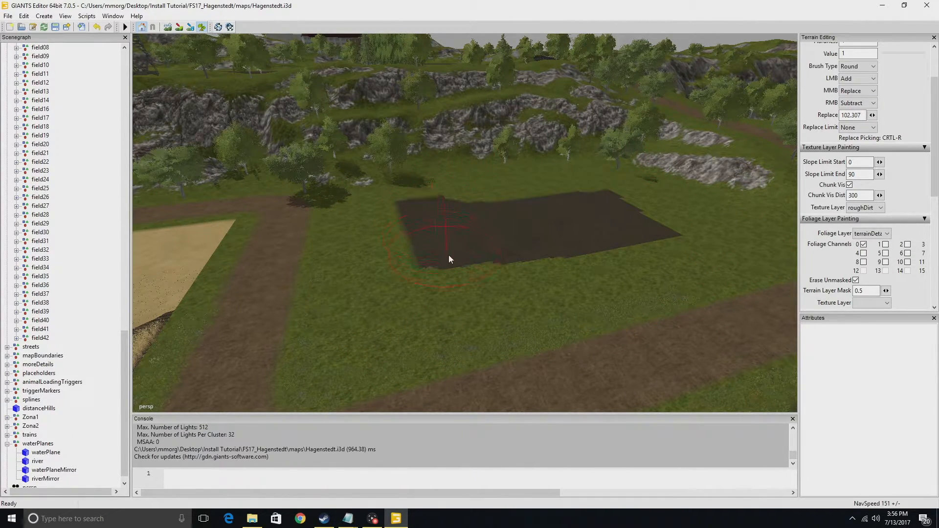
pyautogui.moveTo(448, 260)
pyautogui.mouseDown()
pyautogui.moveTo(592, 252)
pyautogui.moveTo(621, 215)
pyautogui.mouseUp()
pyautogui.moveTo(535, 206); pyautogui.dragTo(605, 218)
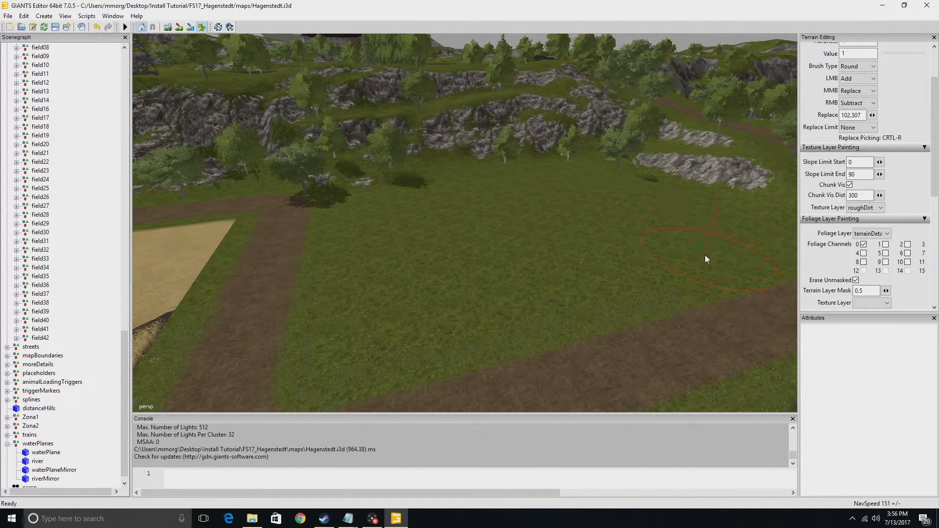
# Set foliage painting to the grass layer with only channel 1 enabled
pyautogui.click(871, 233)
pyautogui.click(867, 252)
pyautogui.click(98, 29)
# Collapse the fields, farmHQ, locations and waterPlanes groups in the scene hierarchy
pyautogui.scroll(8, 72, 135)
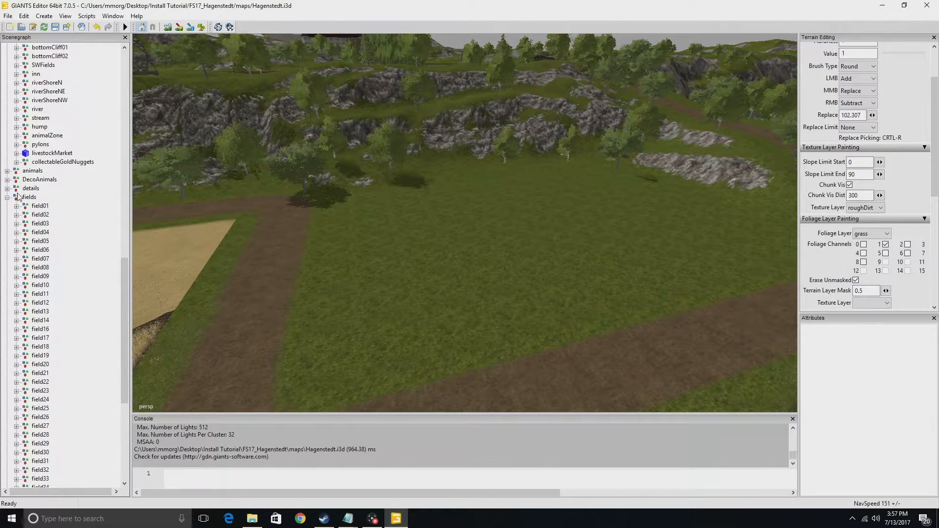
pyautogui.click(8, 198)
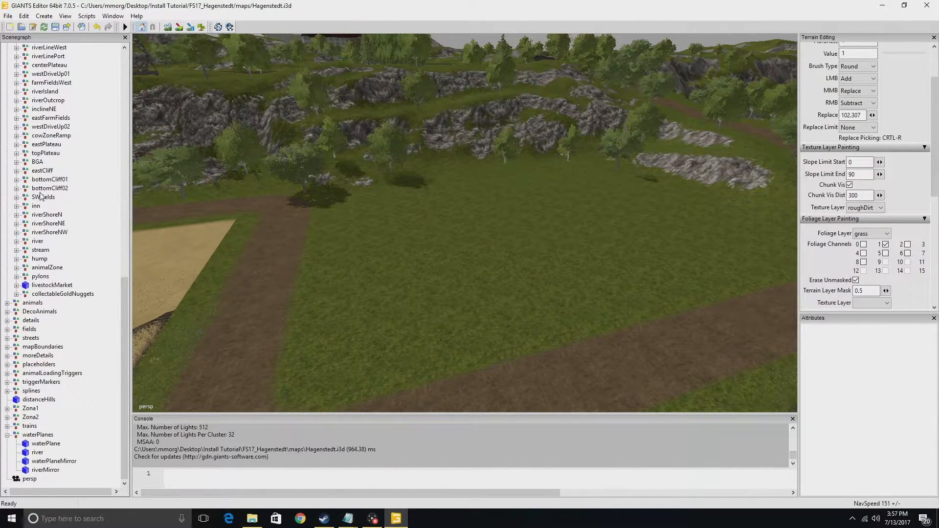
pyautogui.scroll(15, 27, 262)
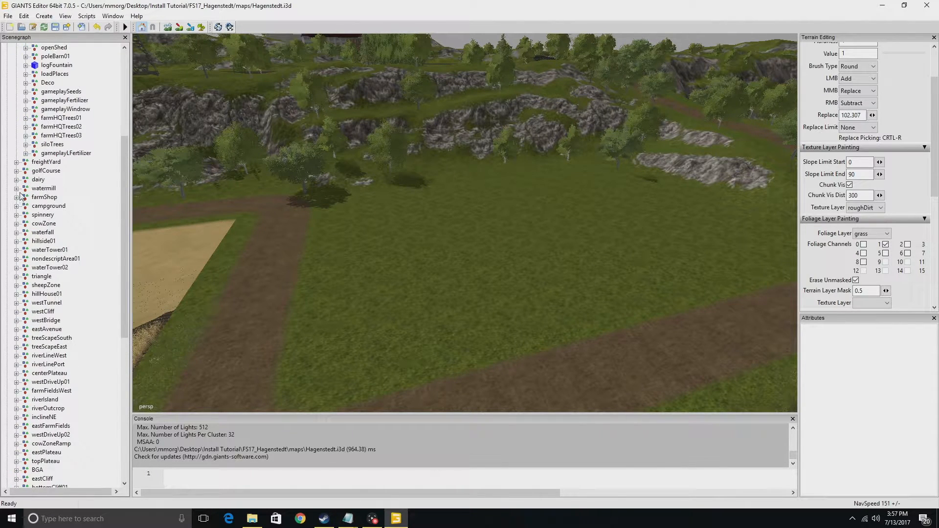
pyautogui.scroll(7, 21, 196)
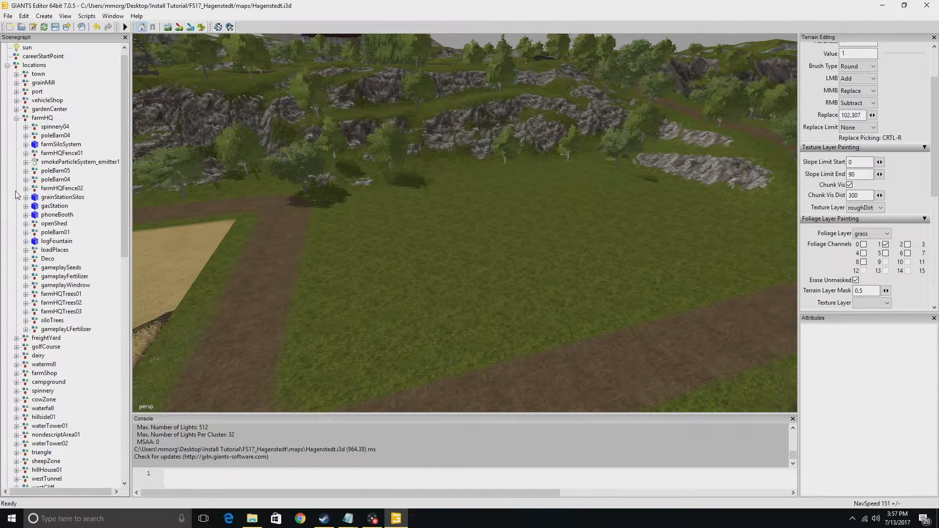
pyautogui.click(16, 118)
pyautogui.click(8, 65)
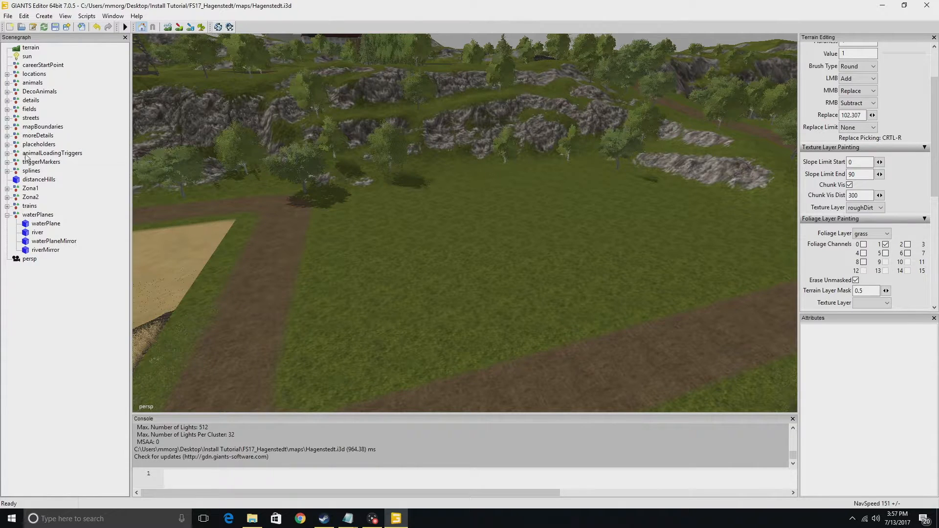
pyautogui.click(8, 215)
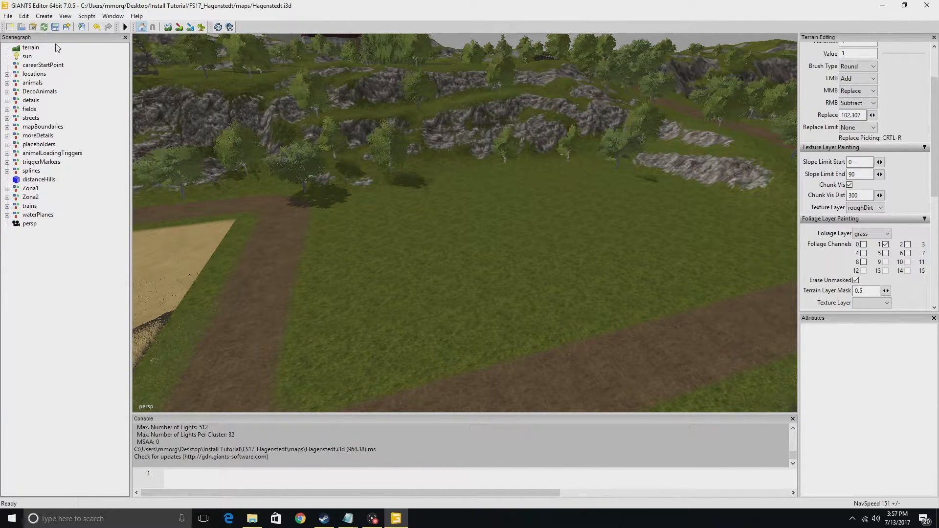
# Import 56x72Shop_RedGray.i3d from the 56x72Shop_17 folder inside the map's textures folder
pyautogui.keyDown('alt'); pyautogui.moveTo(371, 193); pyautogui.dragTo(419, 185); pyautogui.keyUp('alt')
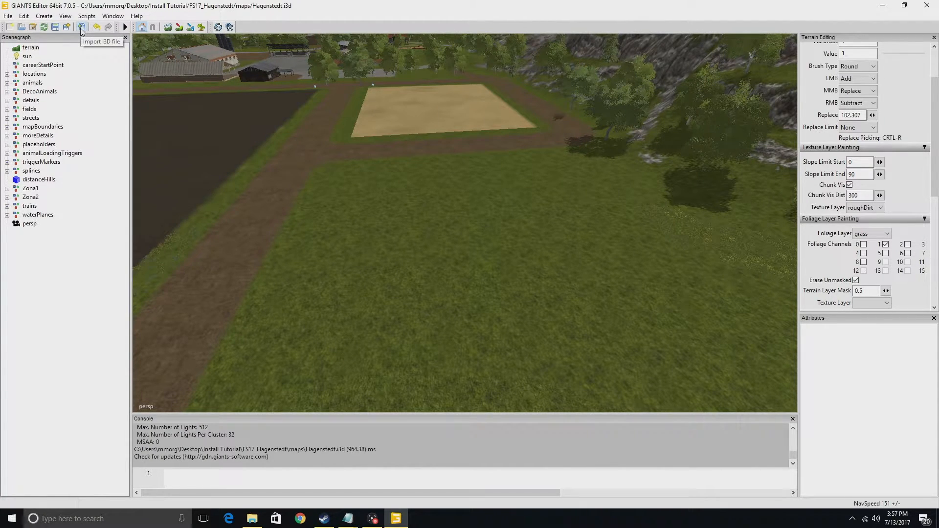
pyautogui.click(8, 16)
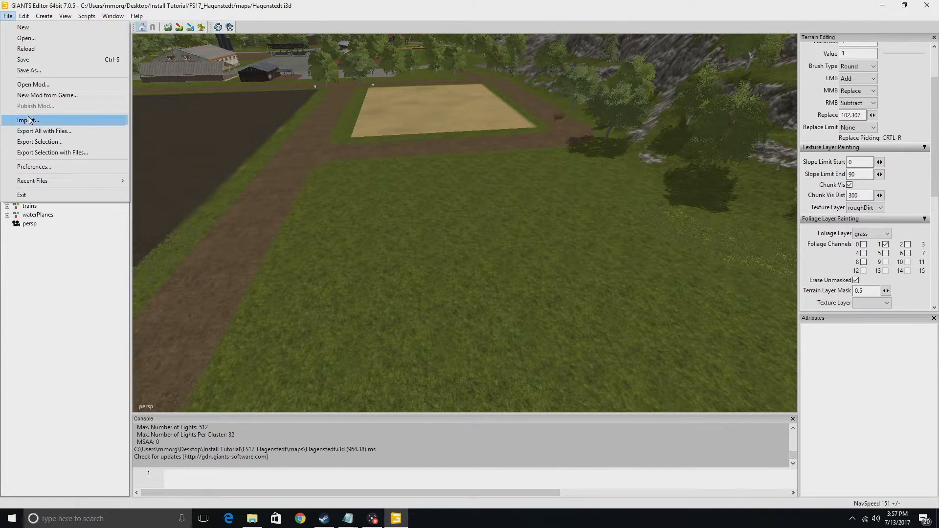
pyautogui.click(151, 137)
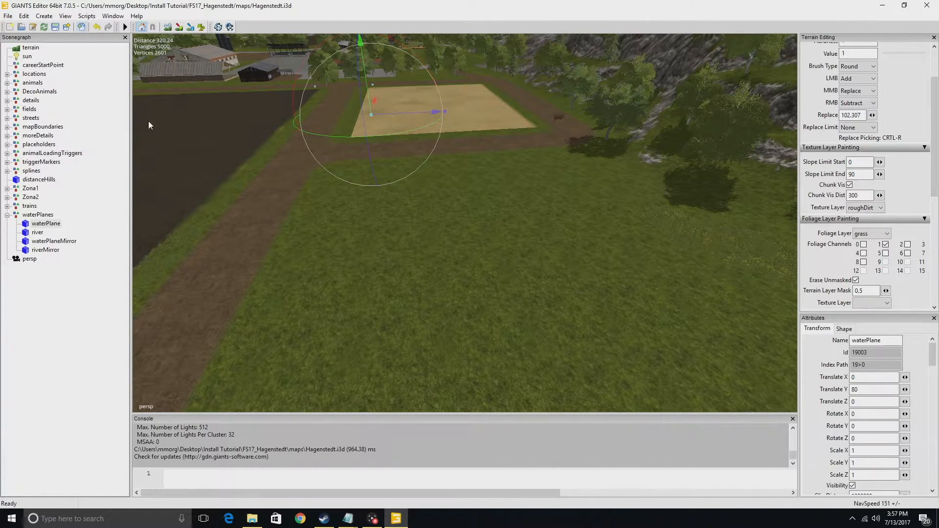
pyautogui.click(108, 296)
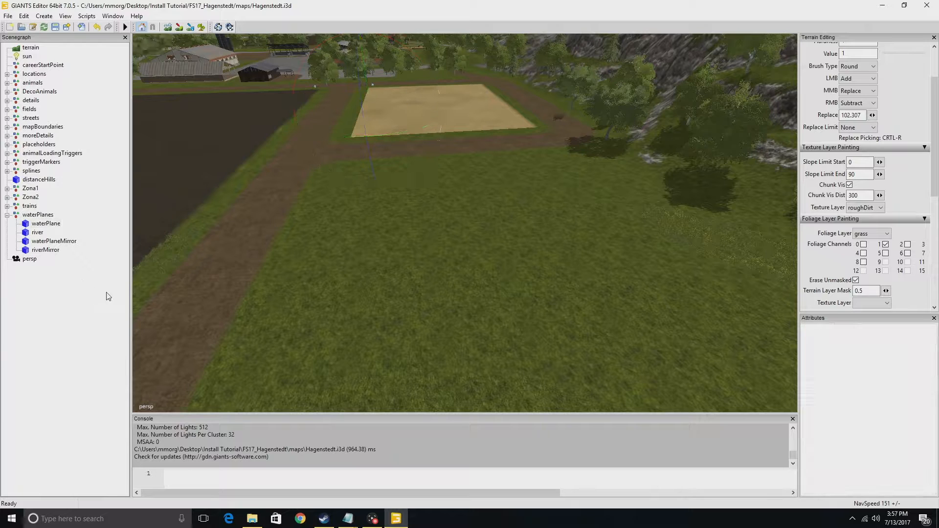
pyautogui.click(84, 27)
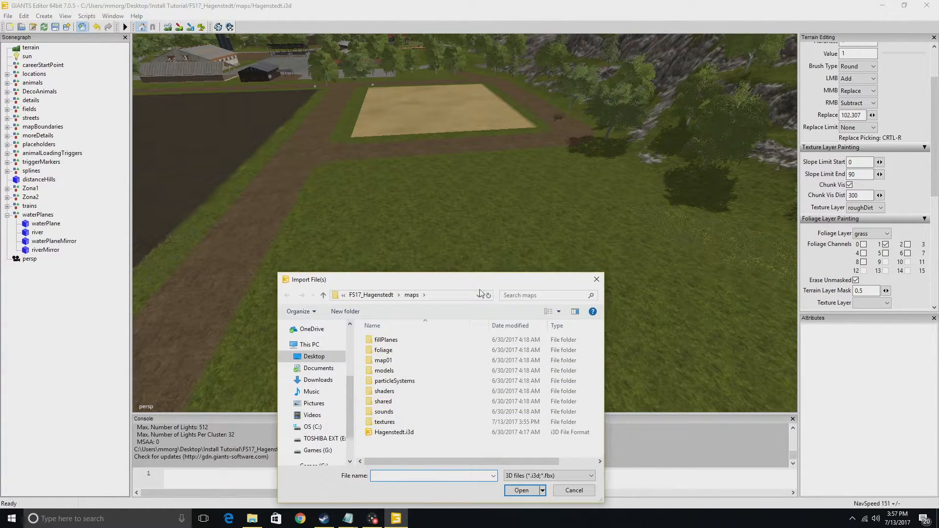
pyautogui.moveTo(457, 284); pyautogui.dragTo(474, 158)
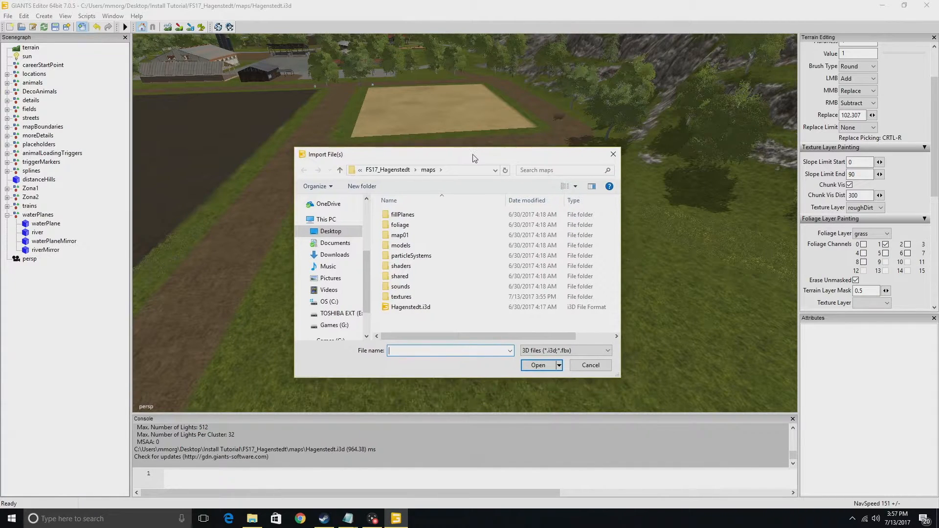
pyautogui.doubleClick(417, 297)
pyautogui.doubleClick(412, 215)
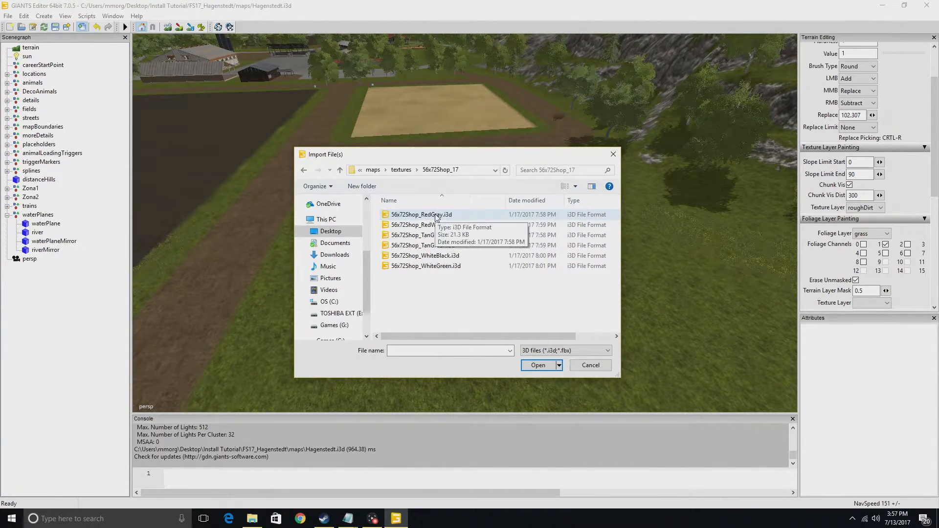
pyautogui.doubleClick(435, 215)
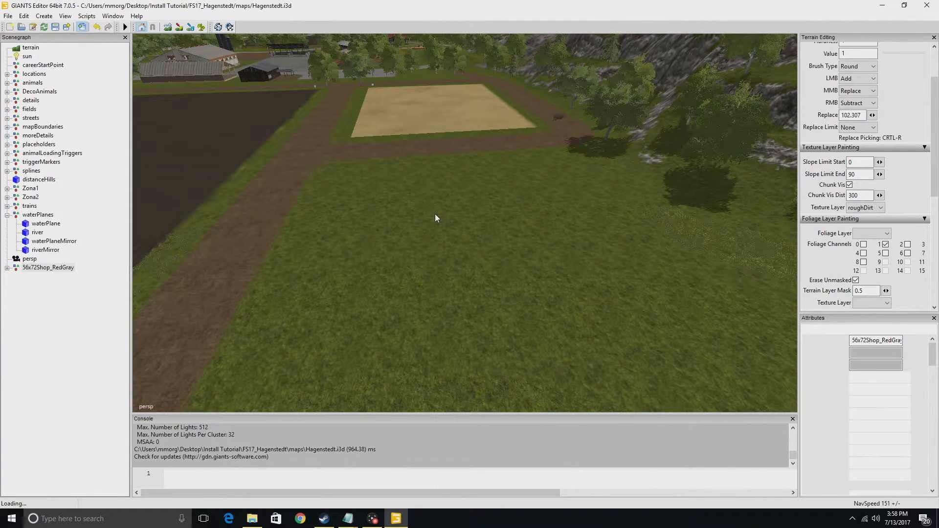
# Place the imported shop on the cleared grass beside the dirt track, at about X -254, Y 125, Z 36
pyautogui.keyDown('alt'); pyautogui.moveTo(480, 243); pyautogui.dragTo(466, 218); pyautogui.keyUp('alt')
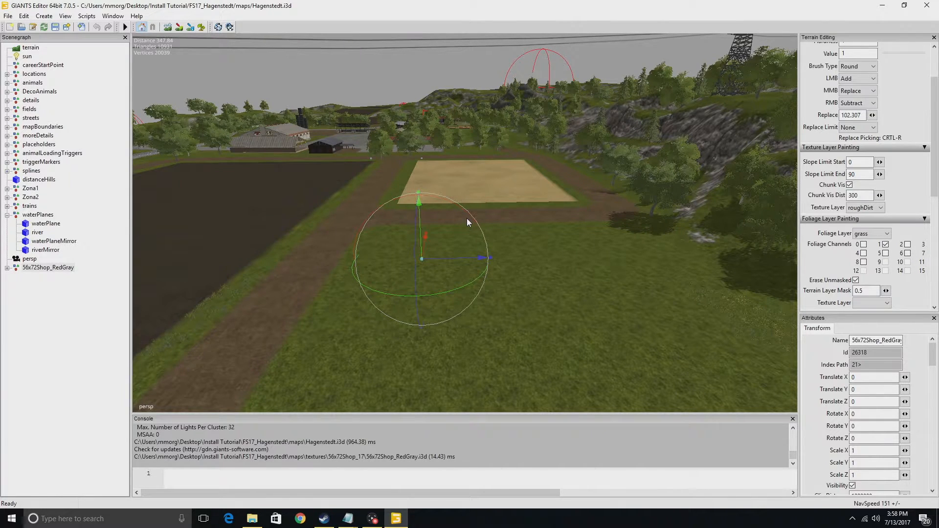
pyautogui.hotkey('ctrl', 'b')
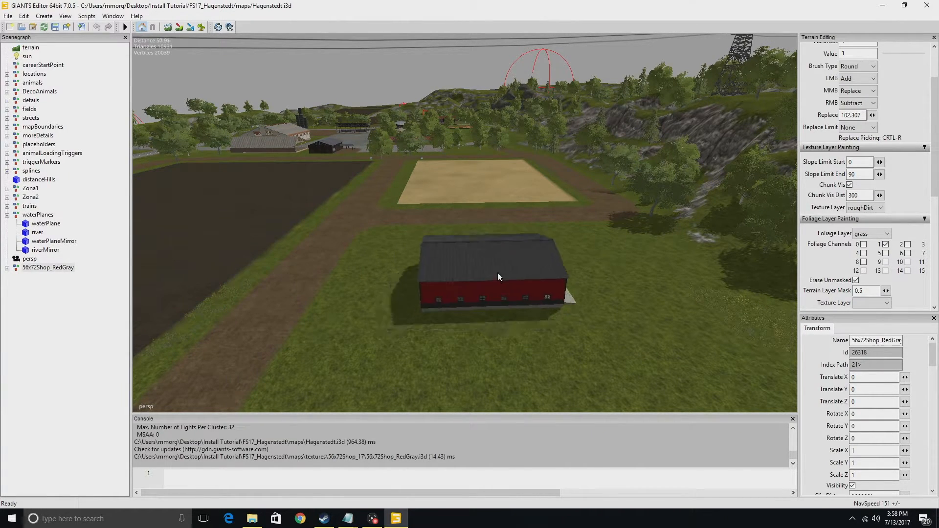
pyautogui.click(492, 272)
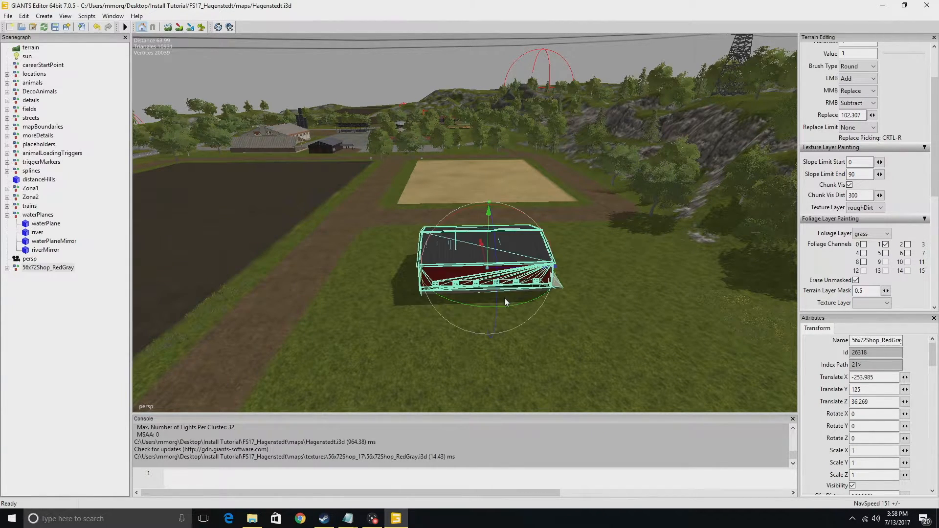
pyautogui.click(486, 345)
pyautogui.keyDown('alt'); pyautogui.moveTo(509, 345); pyautogui.dragTo(403, 300); pyautogui.keyUp('alt')
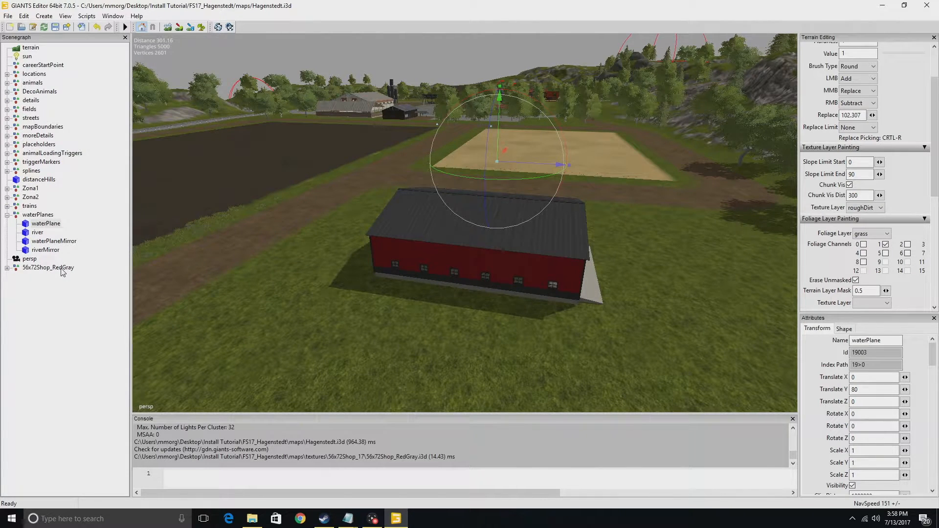
# Try rotating only the Trim2 part inside the 56x72Shop_RedGray group, and undo that rotation
pyautogui.click(48, 268)
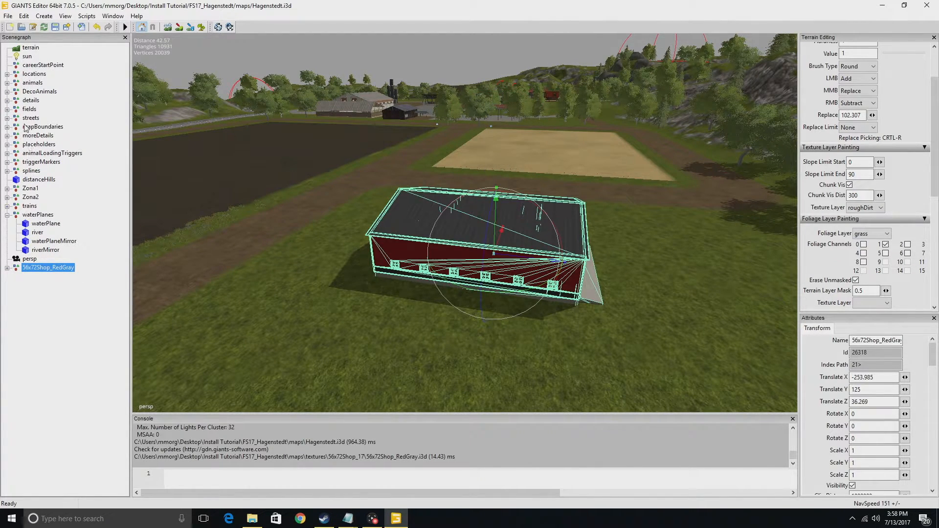
pyautogui.click(7, 267)
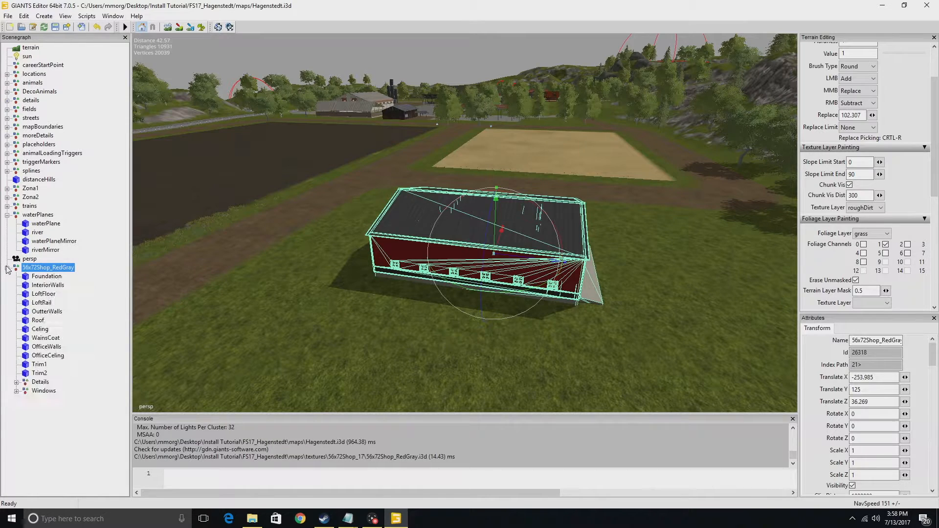
pyautogui.click(46, 374)
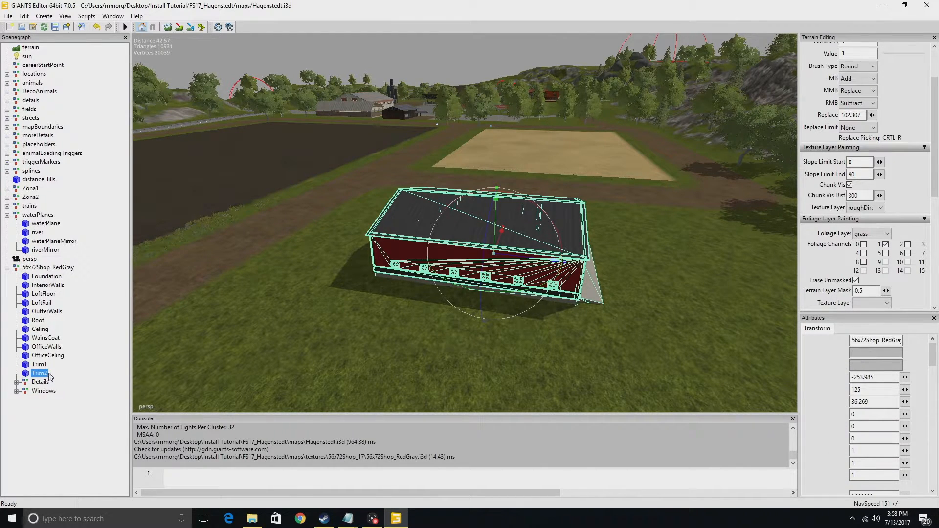
pyautogui.moveTo(478, 227); pyautogui.dragTo(396, 183)
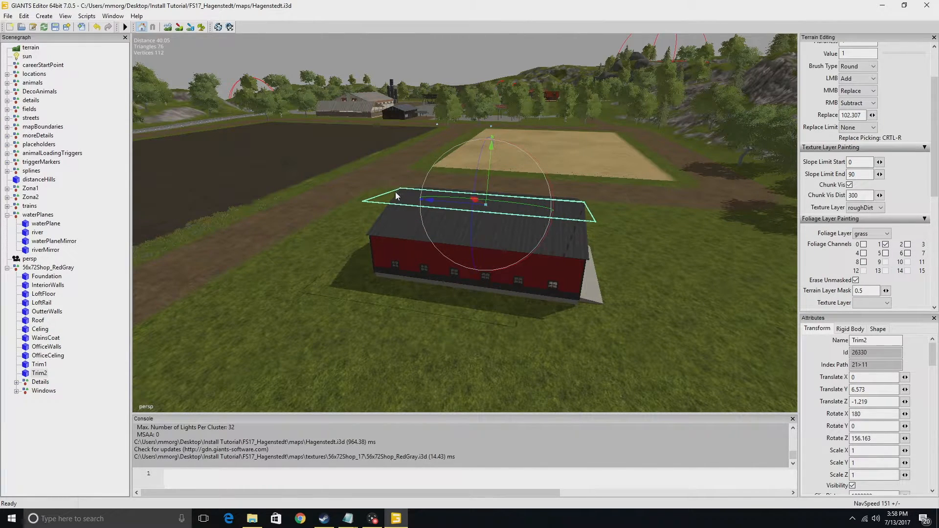
pyautogui.hotkey('ctrl', 'z')
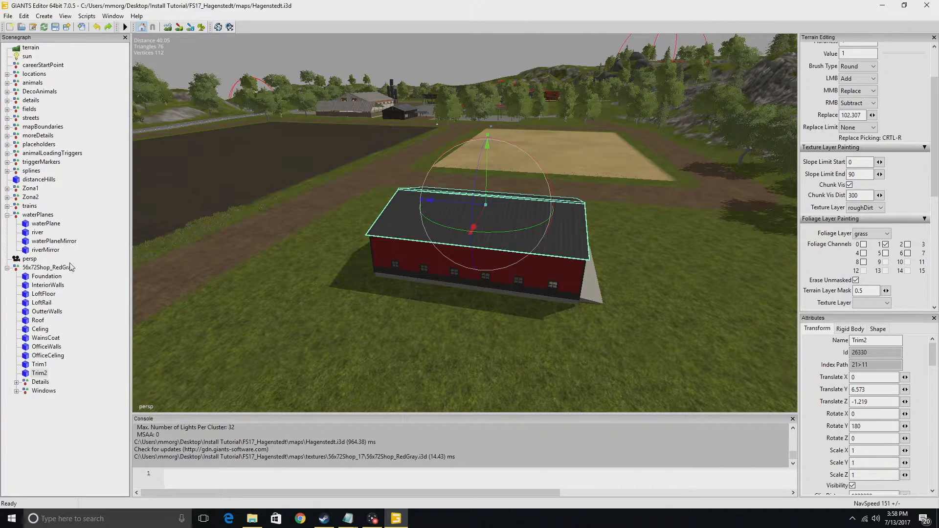
# Rotate the whole 56x72Shop_RedGray group to -90 on the Y axis so its open front faces the grass
pyautogui.click(60, 269)
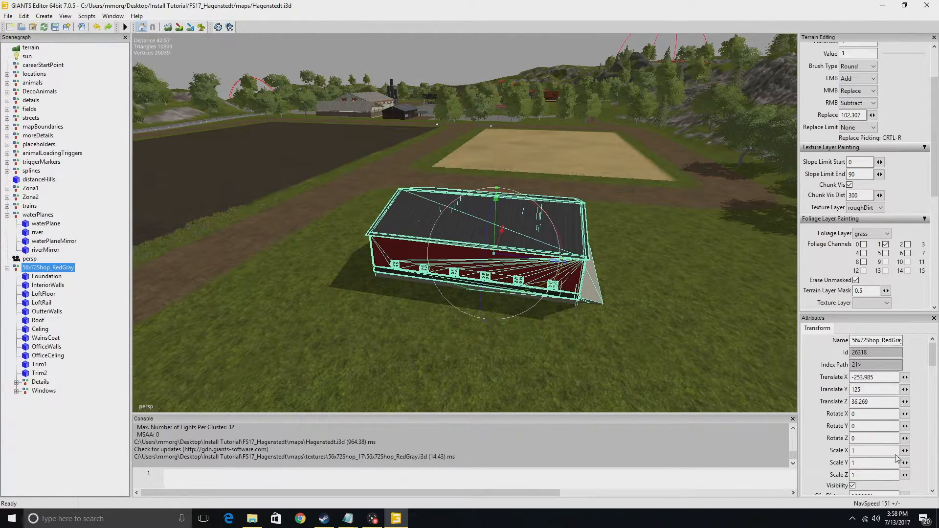
pyautogui.moveTo(905, 426); pyautogui.dragTo(868, 439)
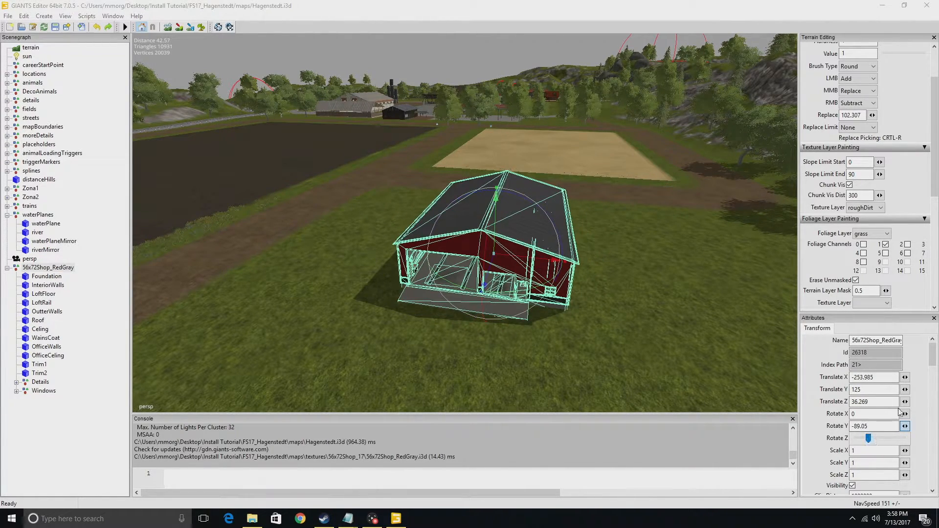
pyautogui.click(881, 426)
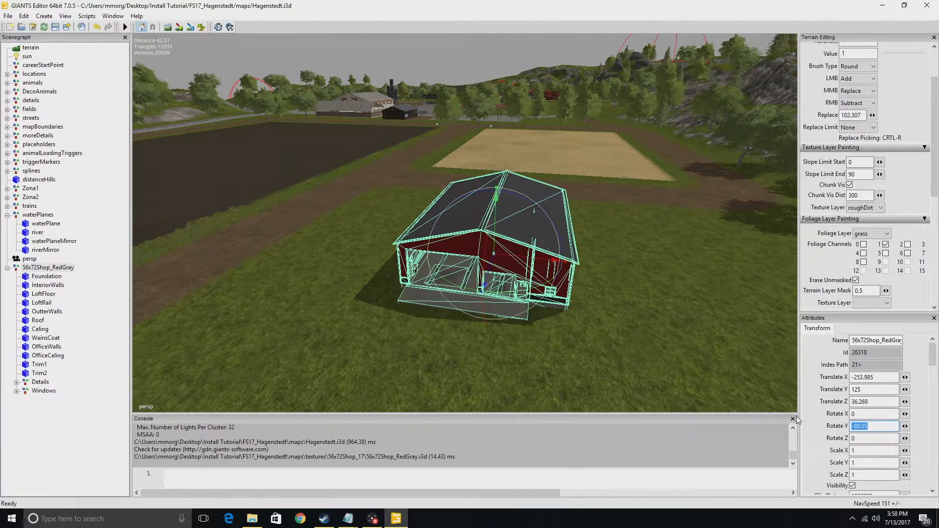
pyautogui.write('-')
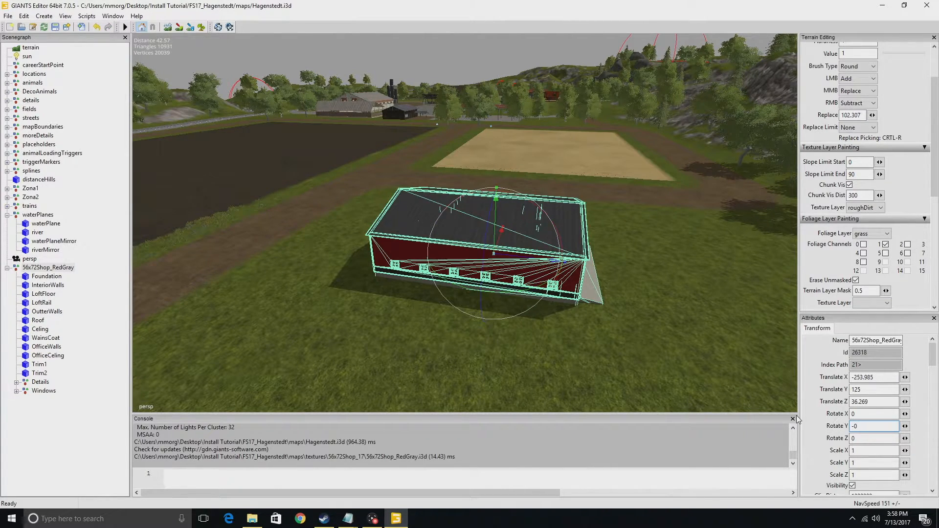
pyautogui.write('90')
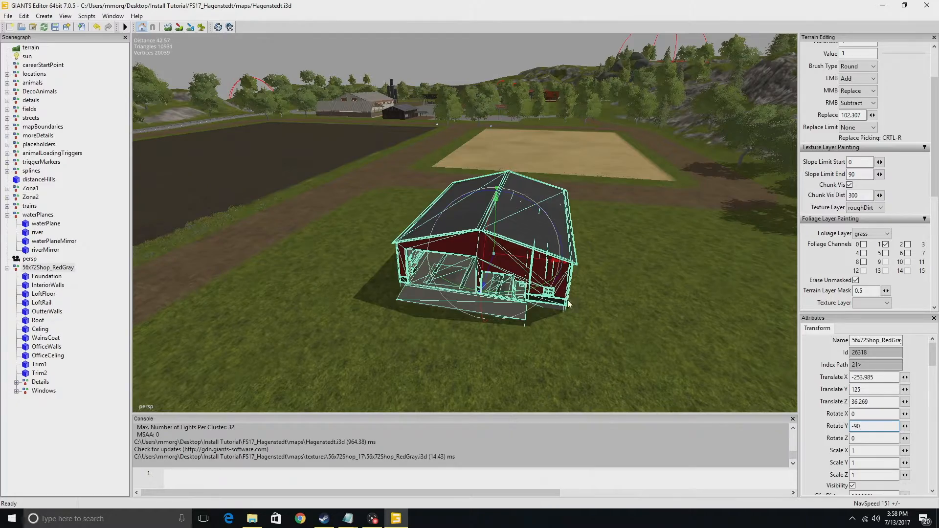
# Adjust the shop's height so its concrete apron sits on the grass, at about Y 124.8 and Z 36.7
pyautogui.moveTo(582, 334); pyautogui.dragTo(595, 314, button='right')
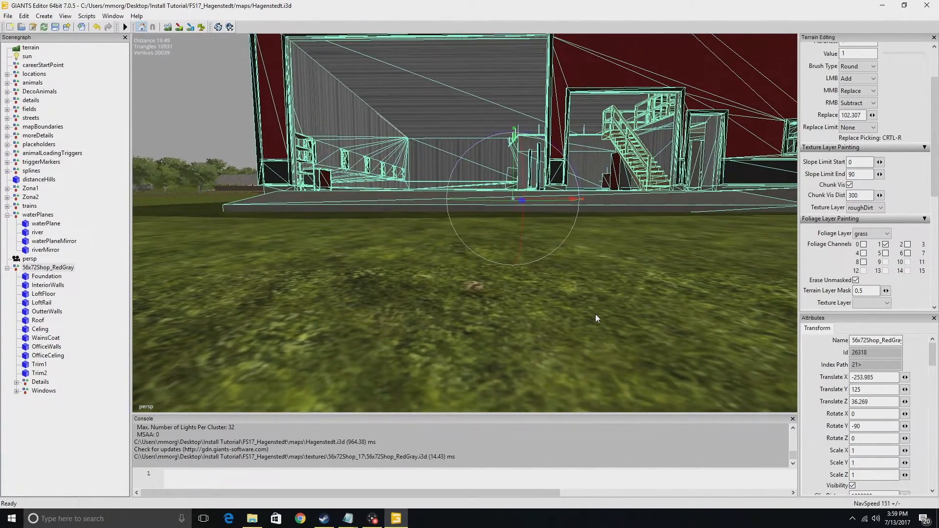
pyautogui.click(54, 268)
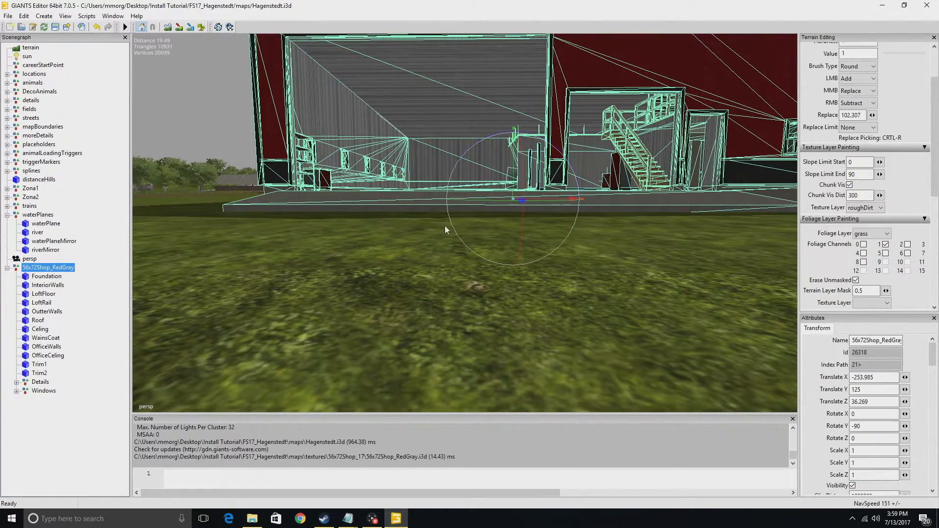
pyautogui.moveTo(515, 135); pyautogui.dragTo(515, 98)
pyautogui.moveTo(574, 168); pyautogui.dragTo(603, 174)
pyautogui.hotkey('ctrl', 'z')
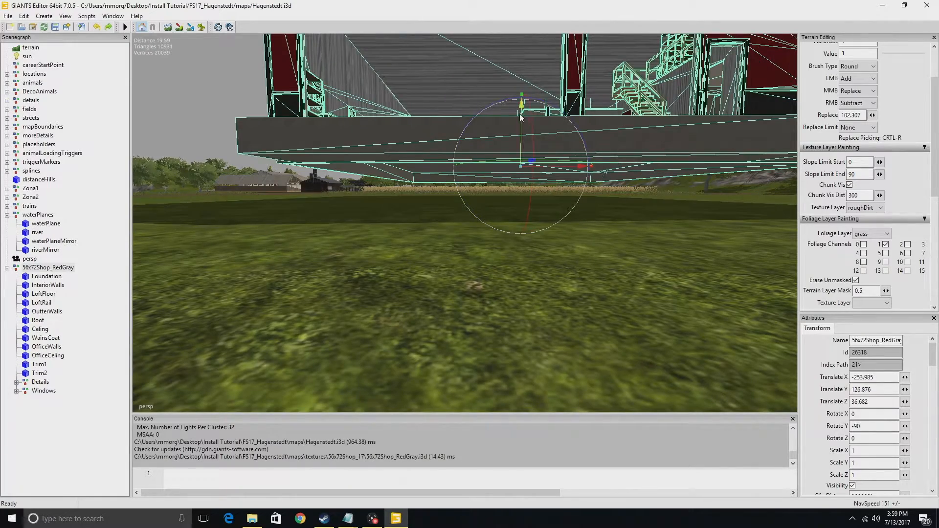
pyautogui.moveTo(521, 112); pyautogui.dragTo(523, 154)
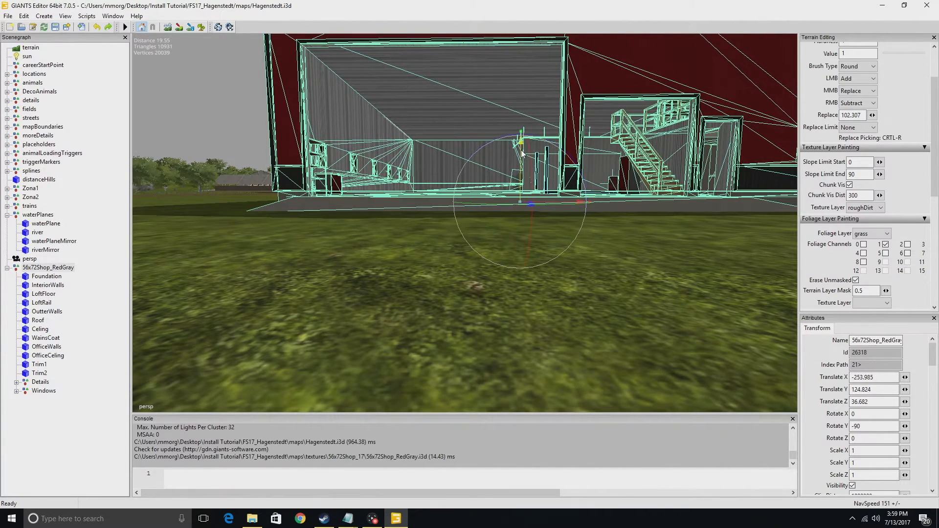
pyautogui.click(612, 274)
# Delete the BendPak HD-9XL lift and the PaintStain1 below oilStain3 from the shop's Details group
pyautogui.keyDown('alt'); pyautogui.moveTo(612, 274); pyautogui.dragTo(683, 314); pyautogui.keyUp('alt')
pyautogui.scroll(-6, 536, 296)
pyautogui.scroll(10, 542, 295)
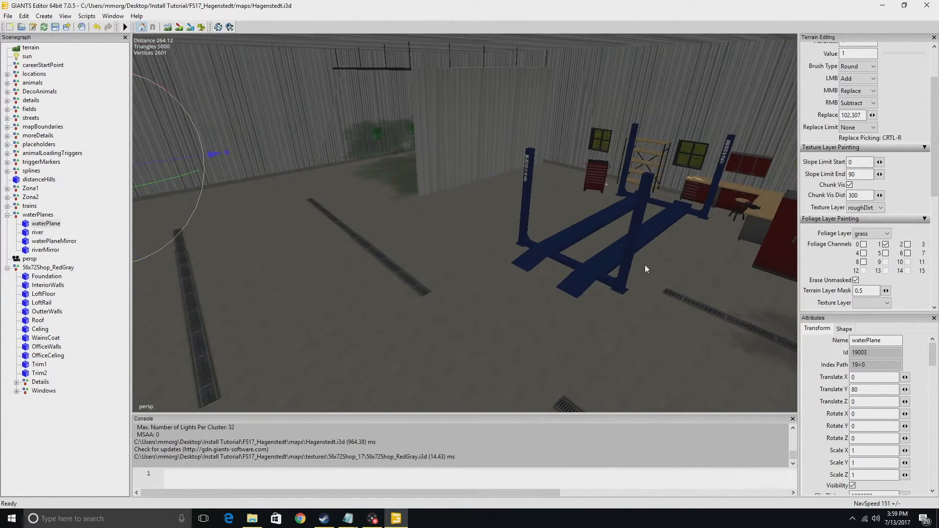
pyautogui.click(609, 265)
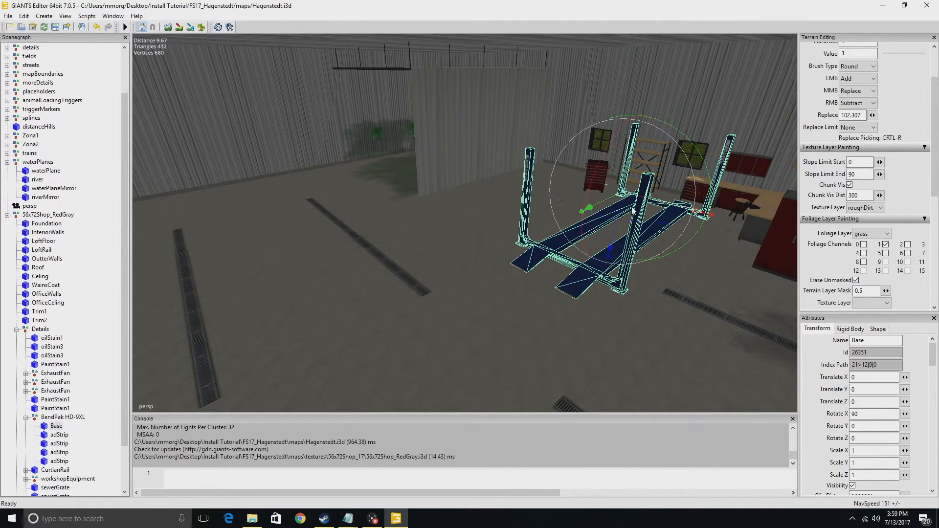
pyautogui.click(63, 418)
pyautogui.press('Delete')
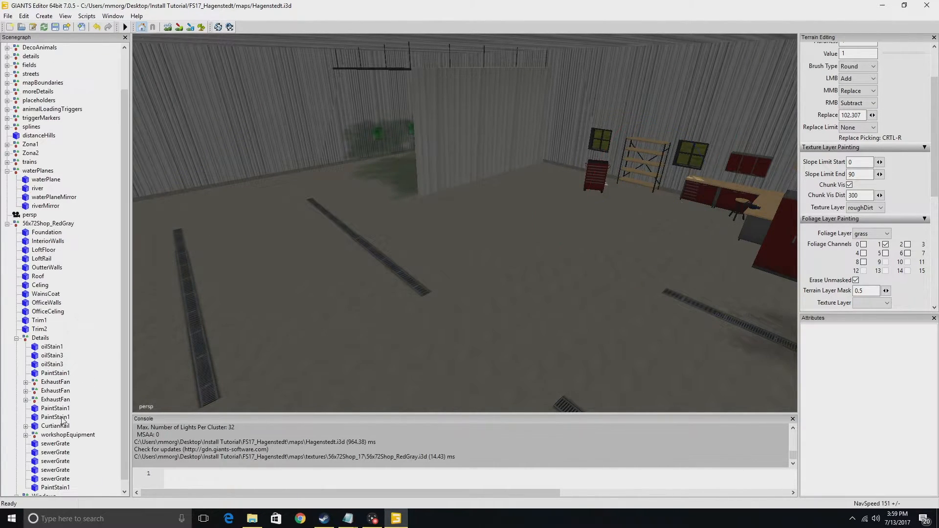
pyautogui.click(55, 372)
pyautogui.press('Delete')
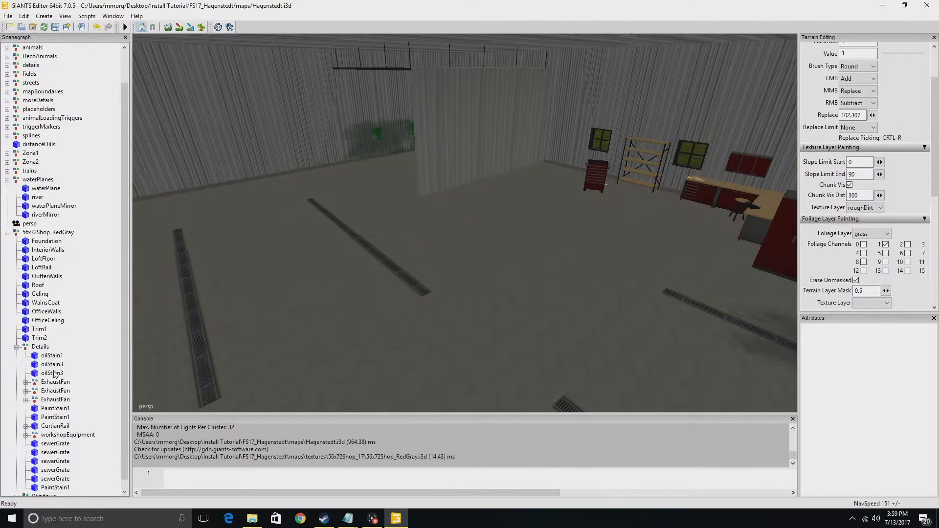
# Return to a view of the shop's exterior and collapse the 56x72Shop_RedGray and waterPlanes groups in the scene hierarchy
pyautogui.keyDown('alt'); pyautogui.moveTo(292, 280); pyautogui.dragTo(339, 304); pyautogui.keyUp('alt')
pyautogui.scroll(-8, 265, 247)
pyautogui.click(338, 304)
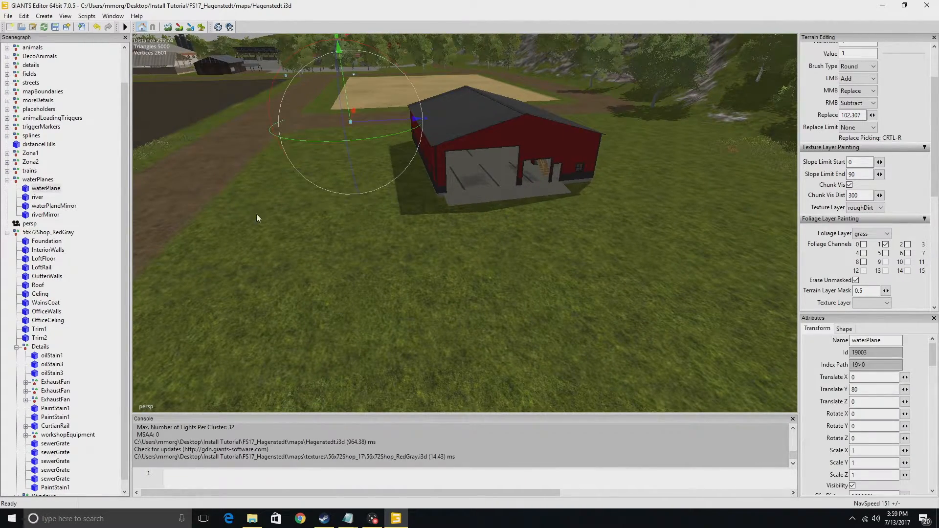
pyautogui.click(8, 232)
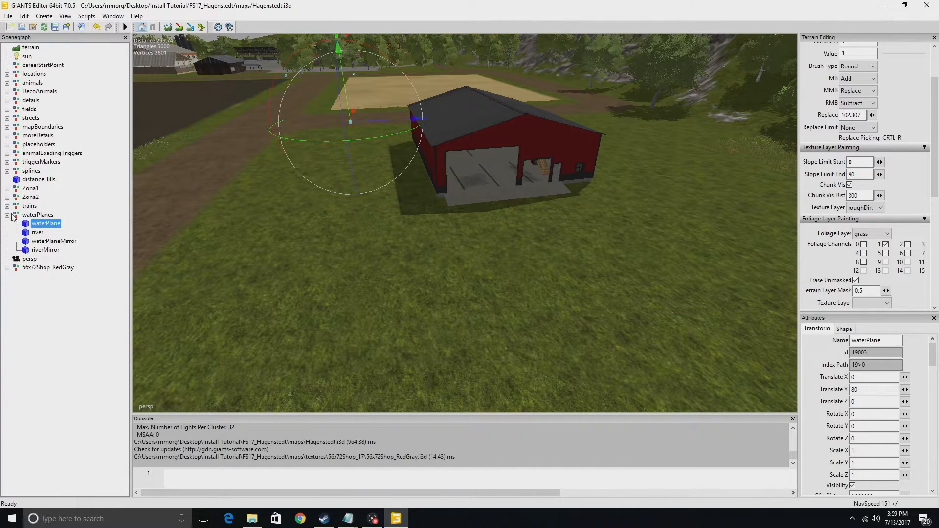
pyautogui.click(7, 215)
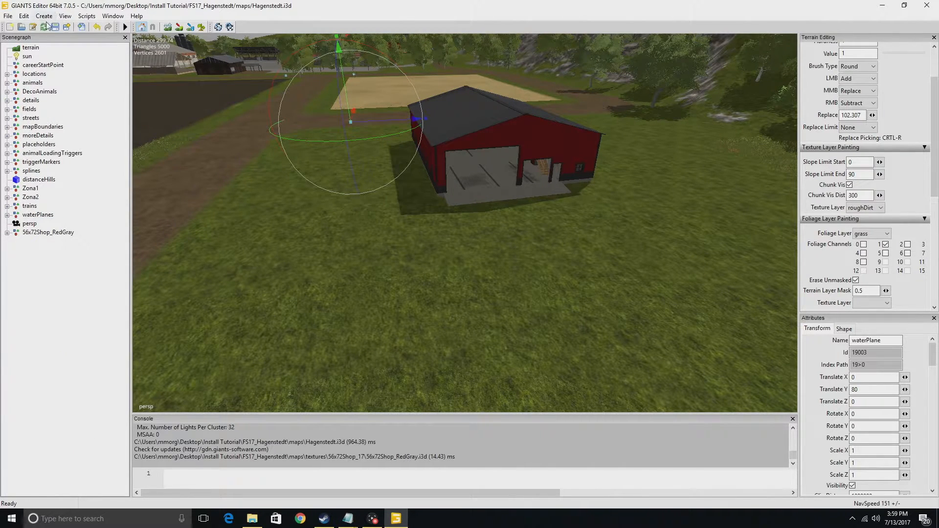
# Import Door_Work.i3d from the Door folder inside the map's textures folder
pyautogui.click(82, 27)
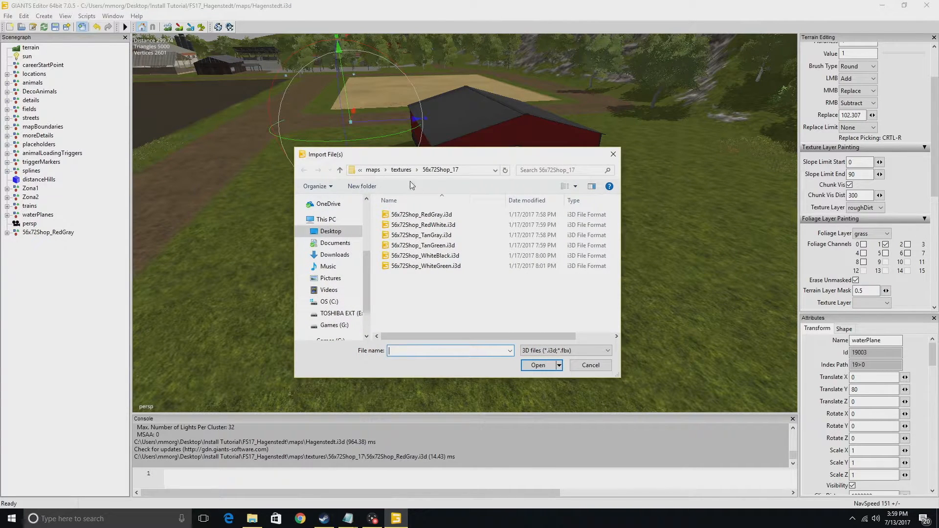
pyautogui.click(406, 171)
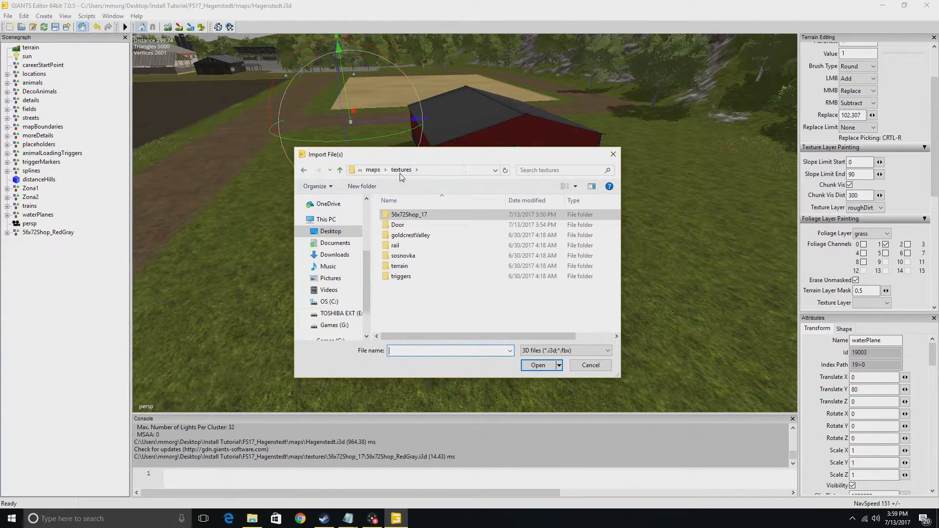
pyautogui.doubleClick(411, 226)
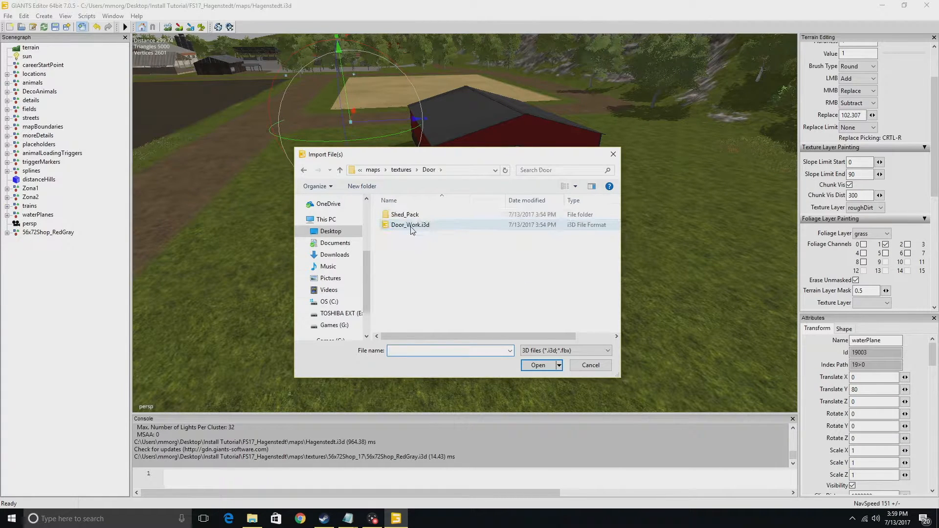
pyautogui.doubleClick(411, 225)
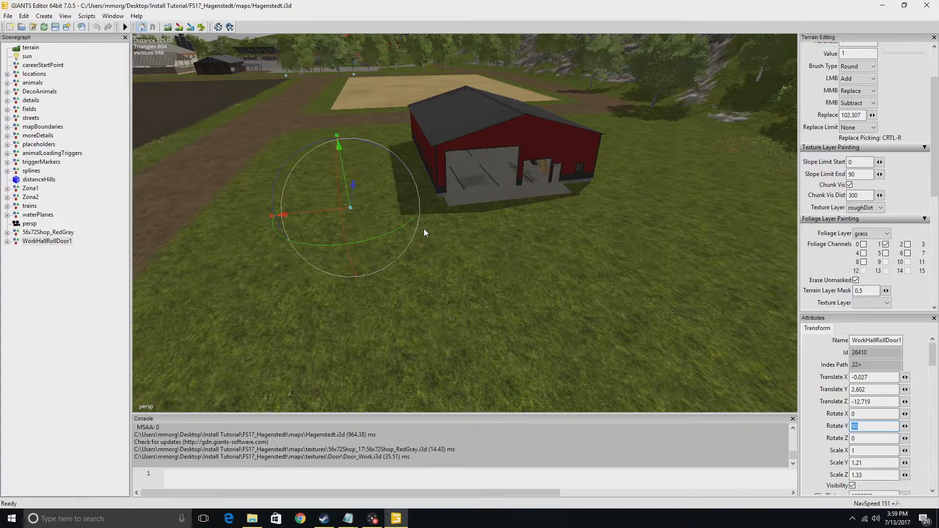
# Place the imported WorkHallRollDoor1 on the grass in front of the shop, at about X -269, Y 125, Z 31.8
pyautogui.hotkey('ctrl', 'b')
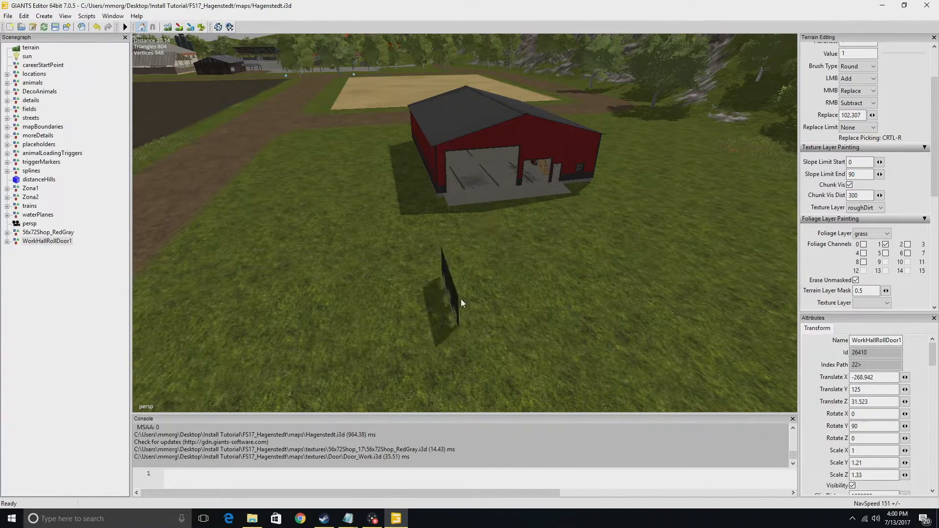
pyautogui.click(489, 217)
pyautogui.scroll(5, 520, 289)
pyautogui.moveTo(520, 289)
pyautogui.keyDown('alt'); pyautogui.mouseDown()
pyautogui.moveTo(565, 281)
pyautogui.moveTo(486, 283)
pyautogui.moveTo(510, 273)
pyautogui.mouseUp(); pyautogui.keyUp('alt')
pyautogui.scroll(4, 486, 283)
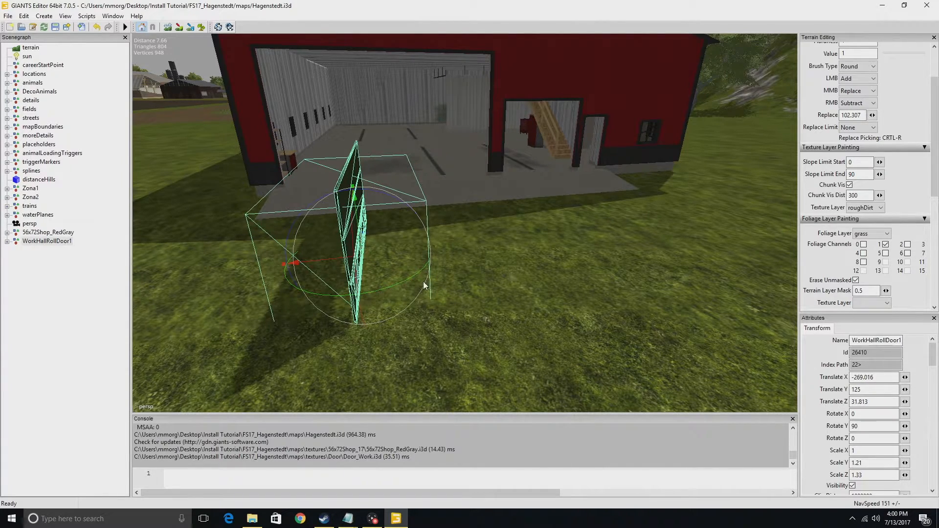
# Set the roll door's Y rotation to 0 so it lies parallel to the shop's front wall
pyautogui.moveTo(403, 281); pyautogui.dragTo(301, 282)
pyautogui.moveTo(875, 426); pyautogui.dragTo(789, 423)
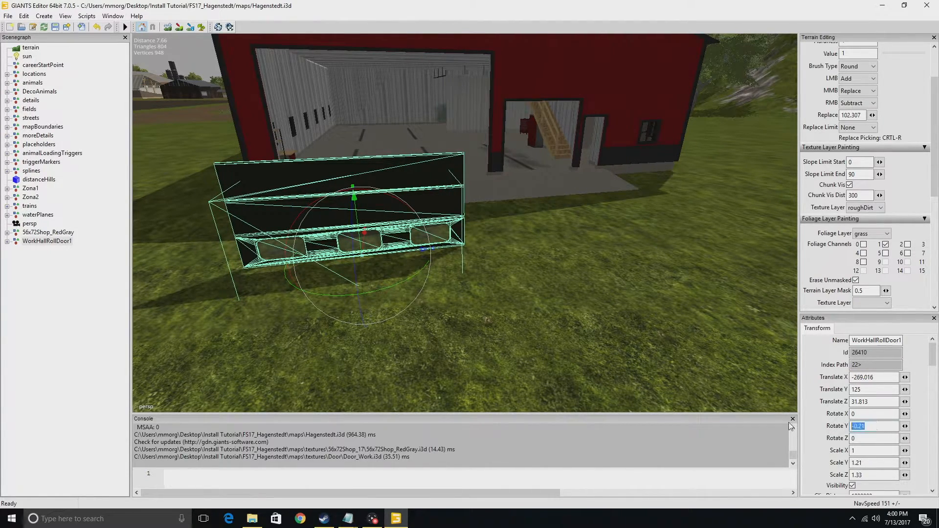
pyautogui.write('0')
# Move the roll door into the shop's large doorway, at about X -263.6, Y 127.5, Z 32.9
pyautogui.keyDown('alt'); pyautogui.moveTo(544, 403); pyautogui.dragTo(626, 286); pyautogui.keyUp('alt')
pyautogui.scroll(3, 385, 304)
pyautogui.moveTo(496, 210); pyautogui.dragTo(468, 238)
pyautogui.moveTo(501, 195); pyautogui.dragTo(503, 107)
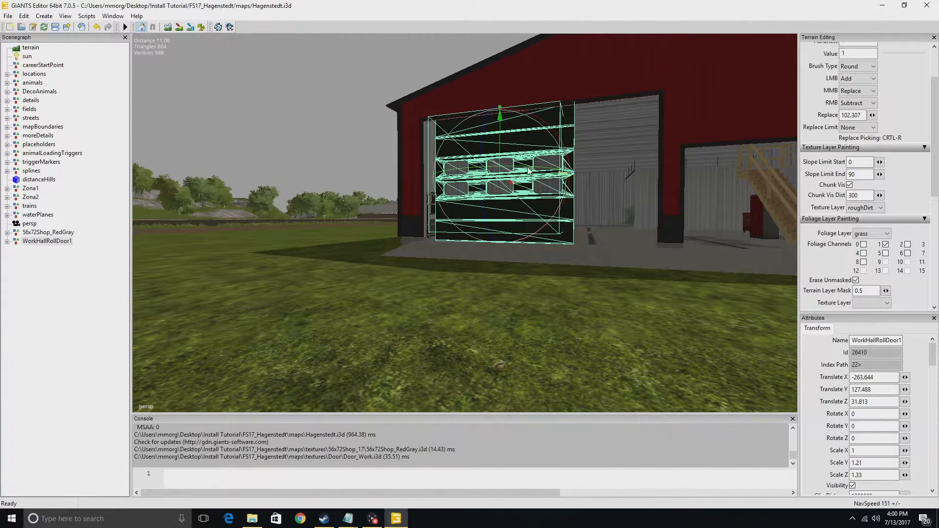
pyautogui.keyDown('alt'); pyautogui.moveTo(502, 207); pyautogui.dragTo(562, 259); pyautogui.keyUp('alt')
pyautogui.scroll(-4, 623, 223)
pyautogui.scroll(-4, 622, 266)
pyautogui.scroll(8, 571, 262)
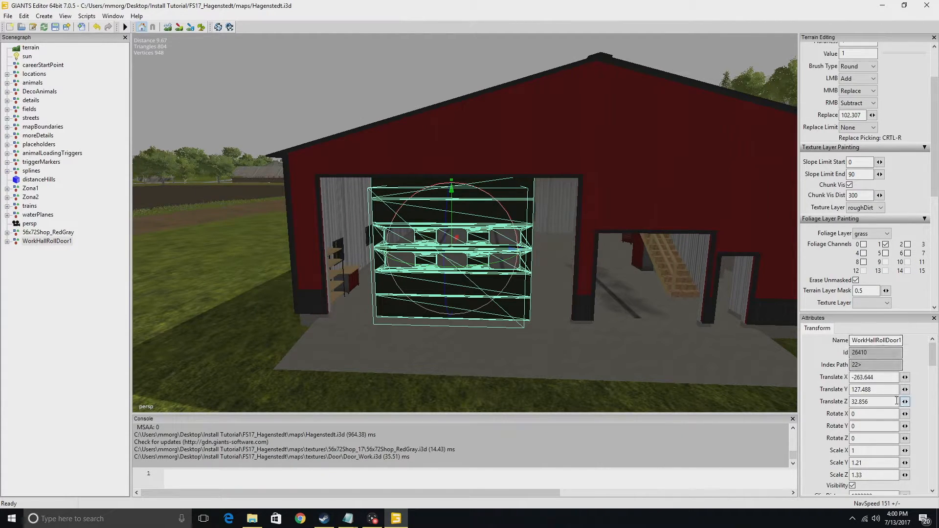
# Set the roll door's Z scale to 2.25 and shift it to about X -263.76, Z 32.75 to fill the large doorway
pyautogui.doubleClick(876, 474)
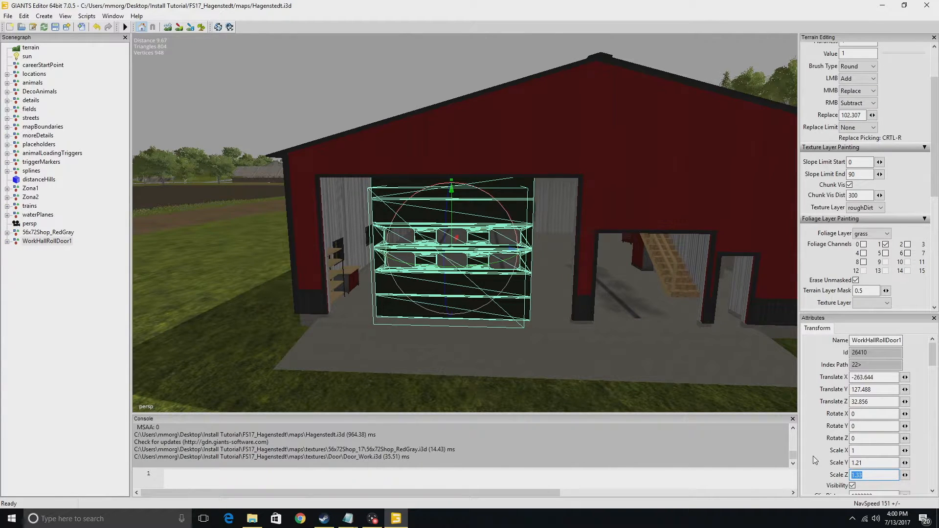
pyautogui.write('2')
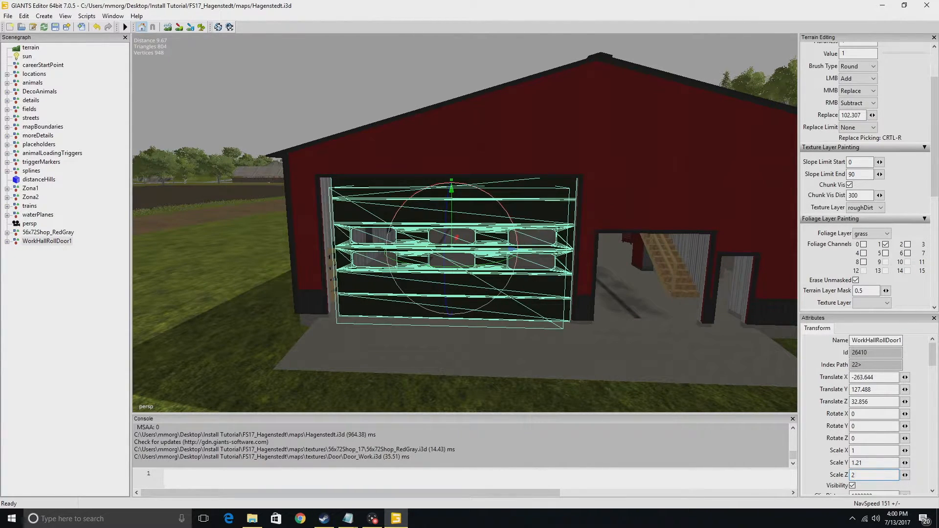
pyautogui.write('.25')
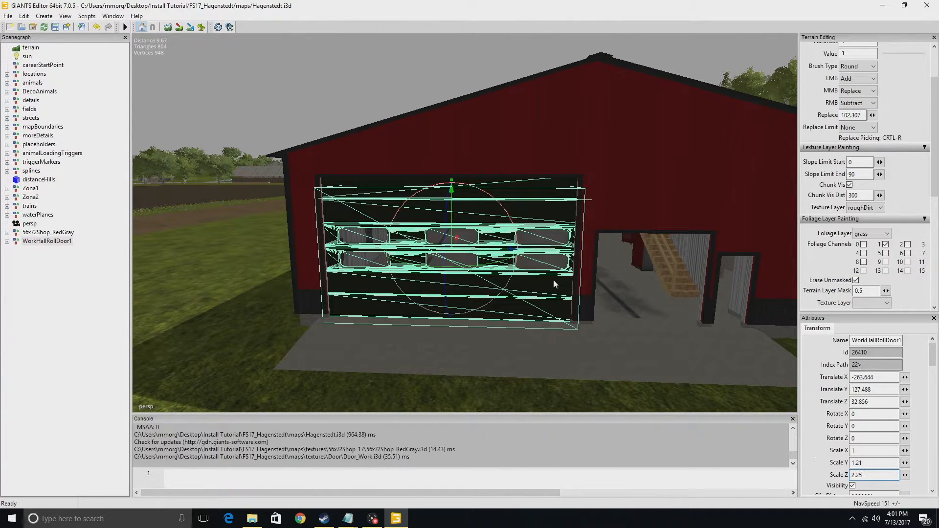
pyautogui.moveTo(506, 250); pyautogui.dragTo(452, 246)
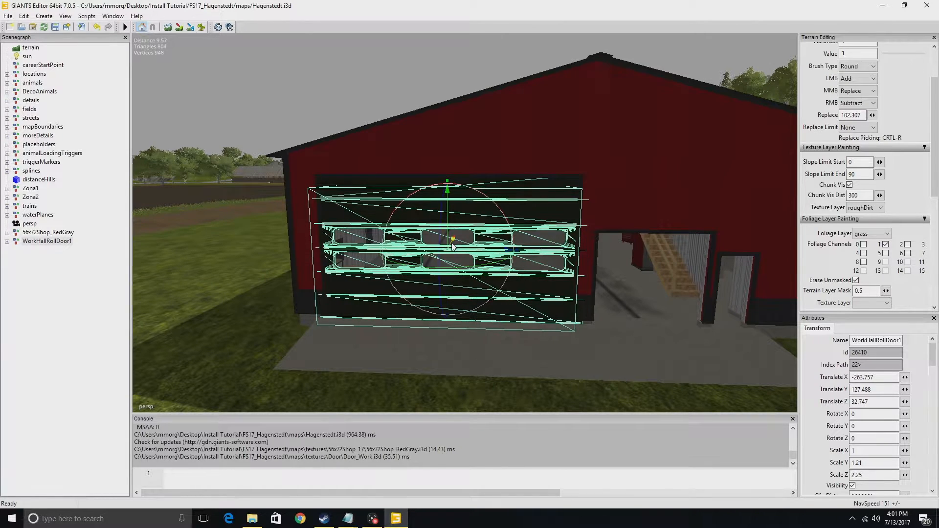
# Examine the fit of the roll door in the large doorway from inside and outside the shop
pyautogui.click(597, 383)
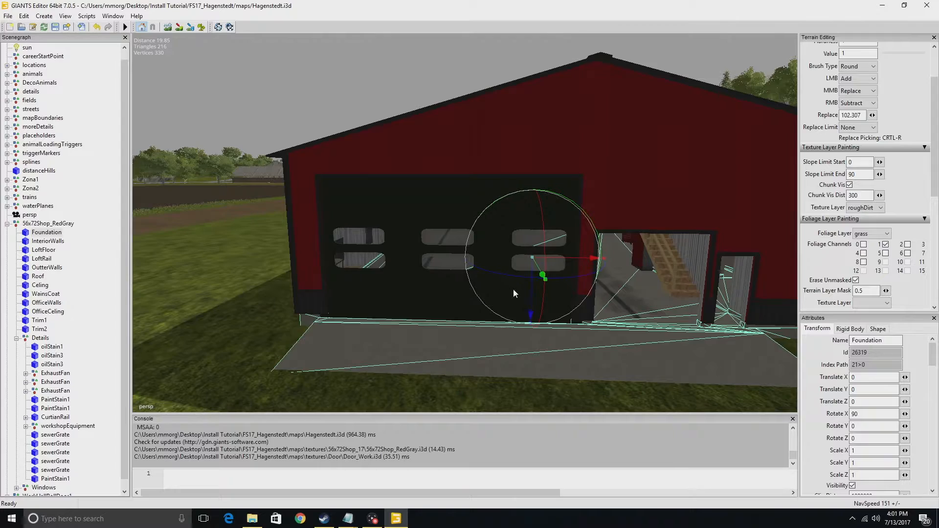
pyautogui.keyDown('alt'); pyautogui.moveTo(513, 289); pyautogui.dragTo(835, 262); pyautogui.keyUp('alt')
pyautogui.scroll(4, 499, 297)
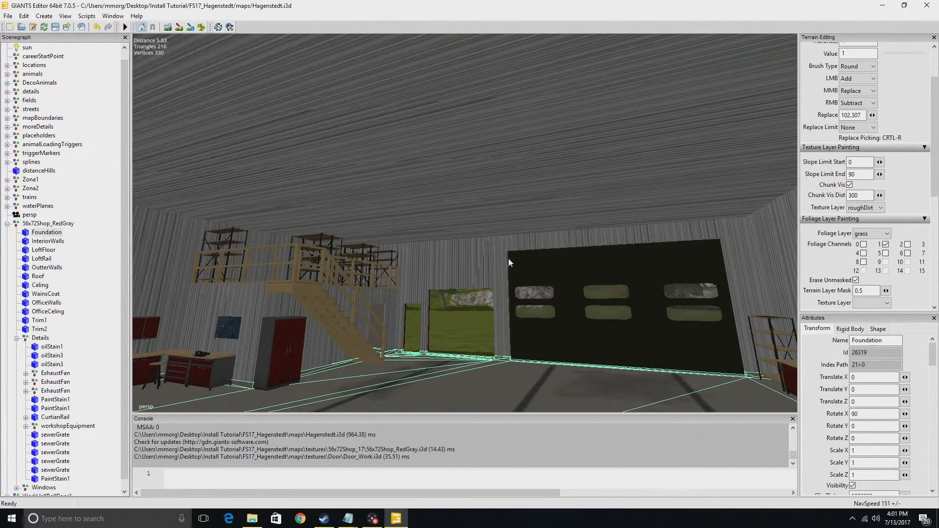
pyautogui.scroll(6, 584, 327)
pyautogui.keyDown('alt'); pyautogui.moveTo(620, 343); pyautogui.dragTo(903, 377); pyautogui.keyUp('alt')
pyautogui.keyDown('alt'); pyautogui.moveTo(535, 313); pyautogui.dragTo(691, 313); pyautogui.keyUp('alt')
pyautogui.scroll(-6, 645, 307)
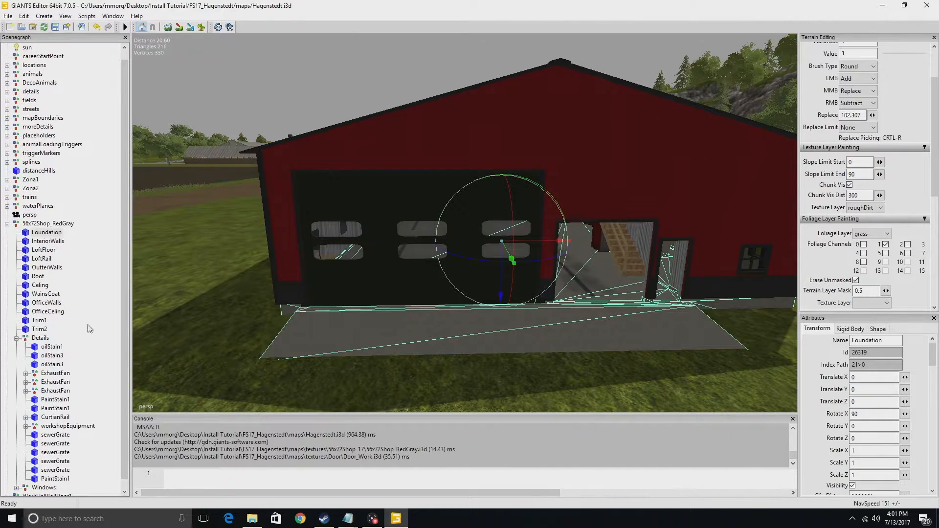
# Collapse the 56x72Shop_RedGray group and duplicate WorkHallRollDoor1
pyautogui.click(7, 224)
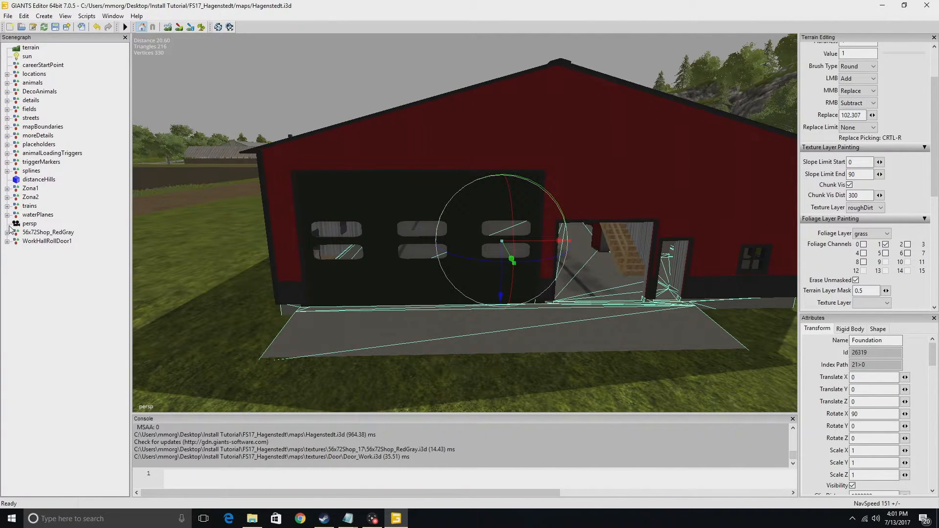
pyautogui.click(47, 241)
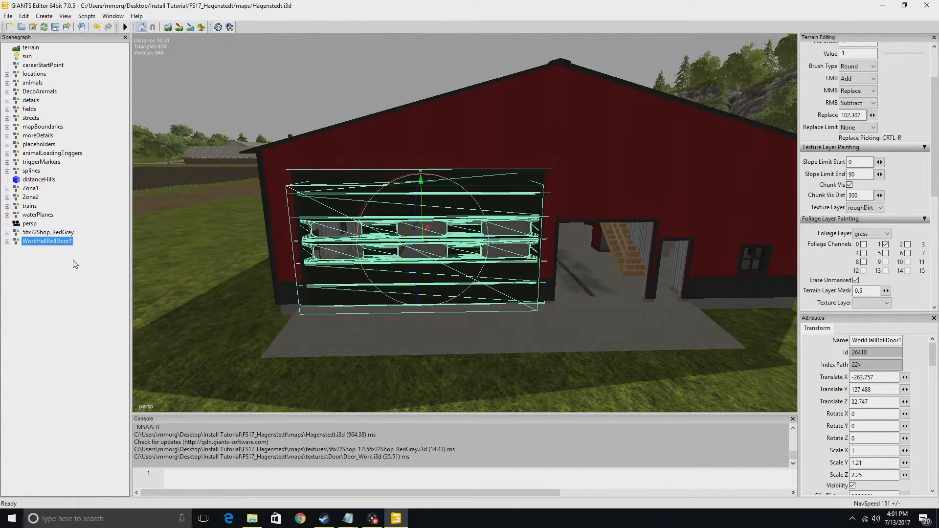
pyautogui.hotkey('ctrl', 'd')
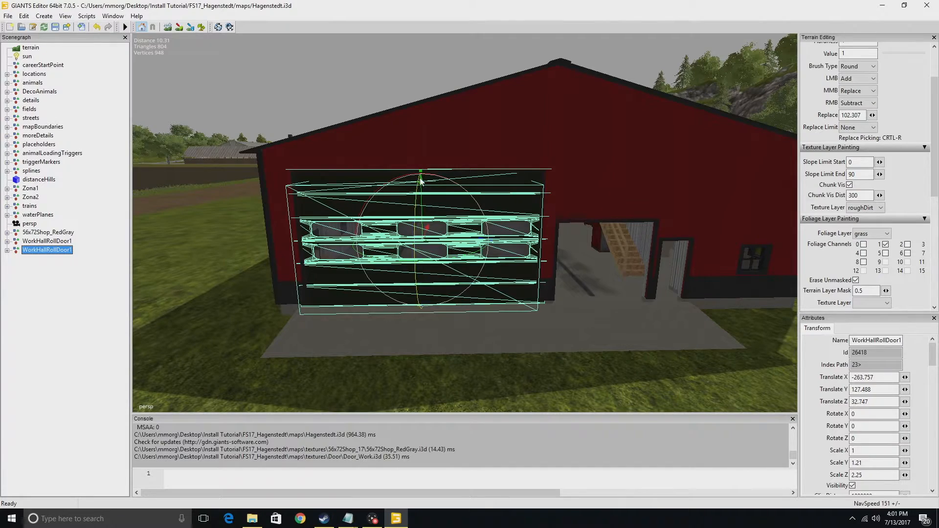
# Move the duplicated roll door off the large doorway toward the smaller doorway and reset its Y and Z scale to 1
pyautogui.moveTo(421, 180); pyautogui.dragTo(442, 100)
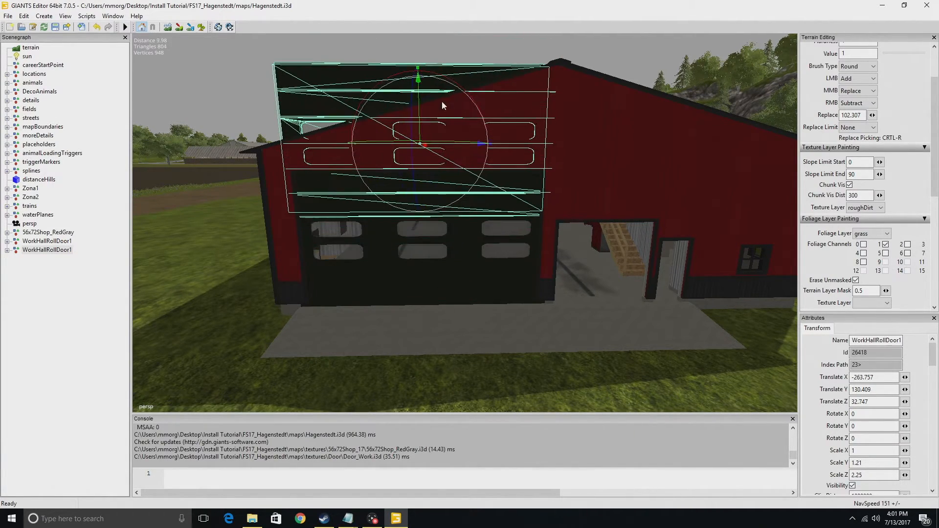
pyautogui.moveTo(474, 143); pyautogui.dragTo(755, 179)
pyautogui.doubleClick(875, 474)
pyautogui.write('1')
pyautogui.press('Return')
pyautogui.doubleClick(857, 462)
pyautogui.write('1')
pyautogui.press('Return')
# Position the duplicated roll door in the smaller doorway at about Y 127.11, Z 38.39
pyautogui.moveTo(682, 65); pyautogui.dragTo(663, 181)
pyautogui.moveTo(717, 252); pyautogui.dragTo(664, 260)
pyautogui.moveTo(663, 260); pyautogui.dragTo(681, 344, button='right')
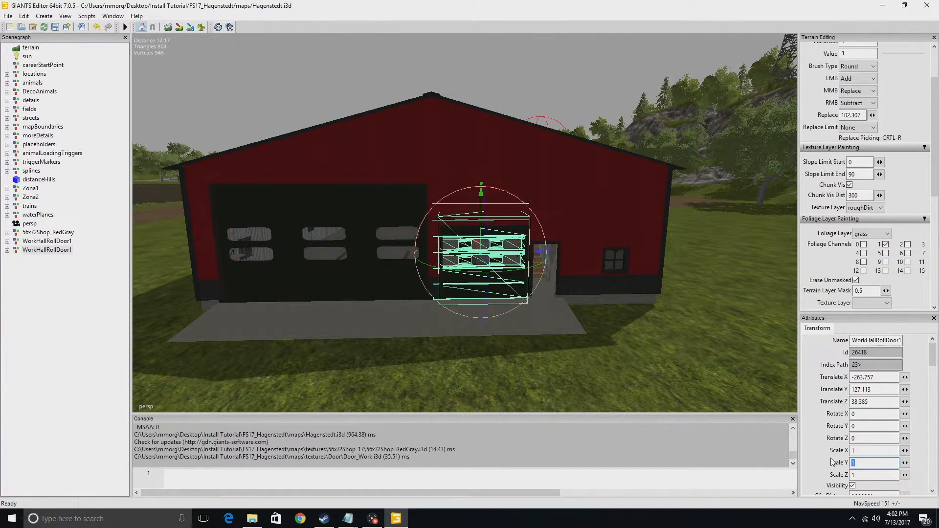
# Set the duplicated roll door's Y scale to 0.8 and lower it to about Y 126.69 to match the smaller doorway's height
pyautogui.write('.7')
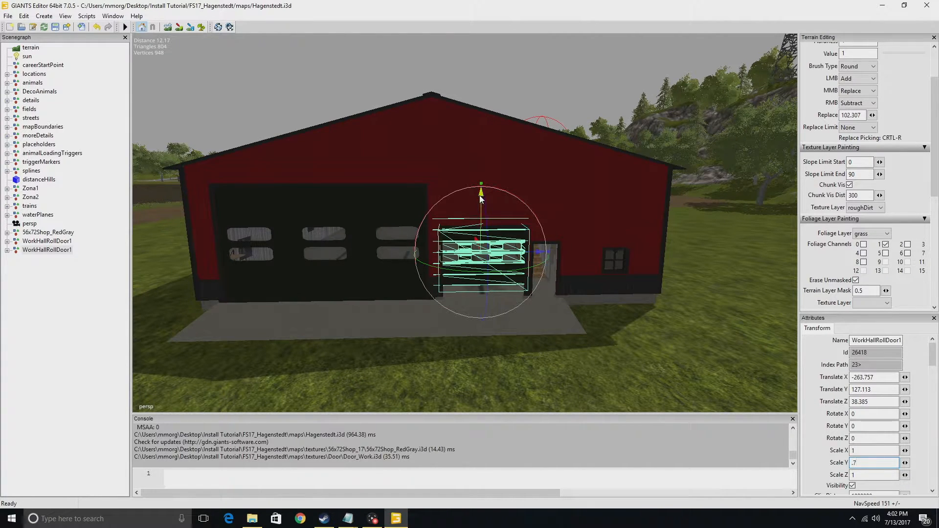
pyautogui.moveTo(481, 198)
pyautogui.mouseDown()
pyautogui.moveTo(495, 211)
pyautogui.moveTo(483, 207)
pyautogui.moveTo(484, 215)
pyautogui.moveTo(485, 204)
pyautogui.mouseUp()
pyautogui.keyDown('alt'); pyautogui.moveTo(560, 264); pyautogui.dragTo(386, 310); pyautogui.keyUp('alt')
pyautogui.scroll(5, 678, 311)
pyautogui.keyDown('alt'); pyautogui.moveTo(387, 310); pyautogui.dragTo(413, 319); pyautogui.keyUp('alt')
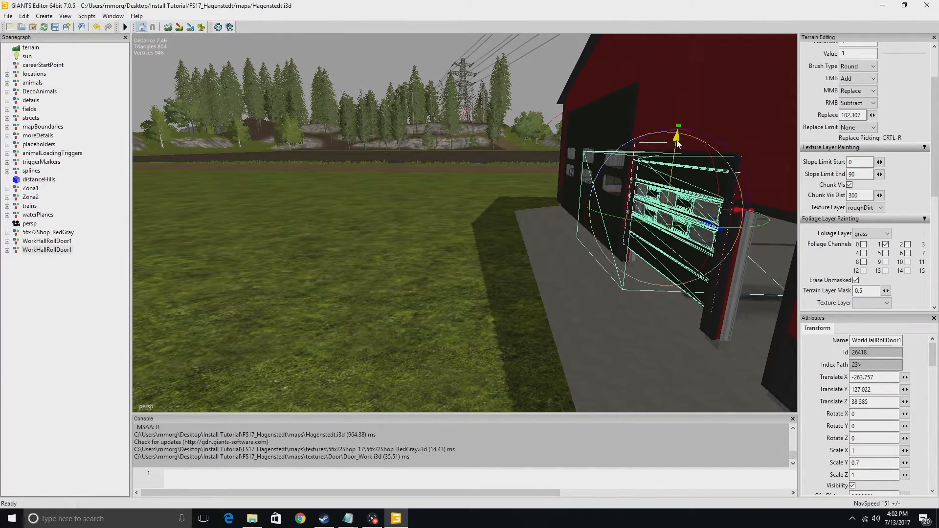
pyautogui.moveTo(677, 144); pyautogui.dragTo(683, 168)
pyautogui.moveTo(869, 464); pyautogui.dragTo(852, 465)
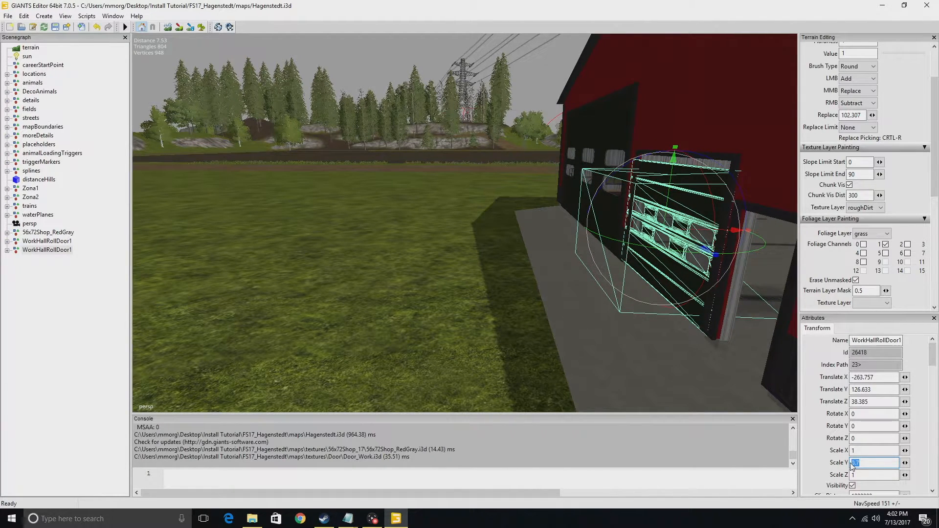
pyautogui.write('.8')
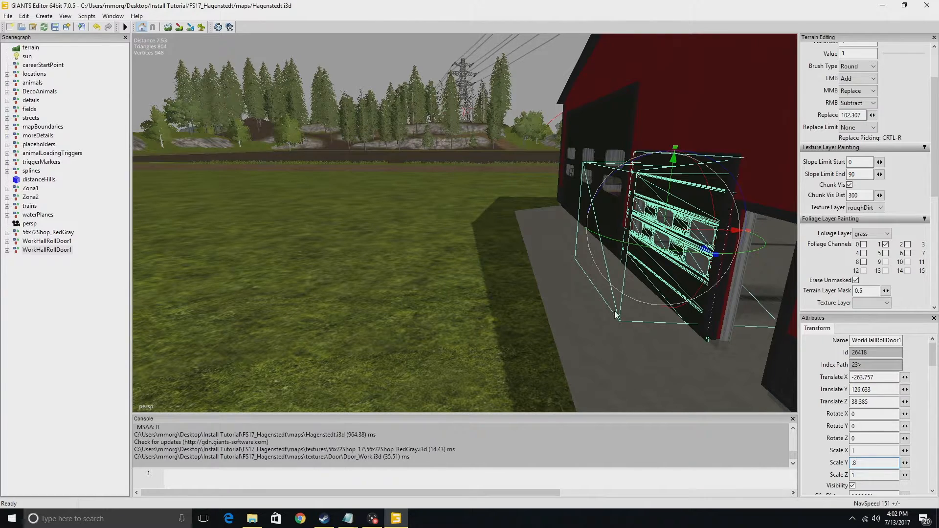
pyautogui.moveTo(675, 165); pyautogui.dragTo(697, 165)
# Set the duplicated roll door's Z scale to 0.9 and shift it to about Z 38.54 to fill the smaller doorway's width
pyautogui.keyDown('alt'); pyautogui.moveTo(576, 258); pyautogui.dragTo(754, 263); pyautogui.keyUp('alt')
pyautogui.scroll(-5, 700, 245)
pyautogui.scroll(4, 657, 227)
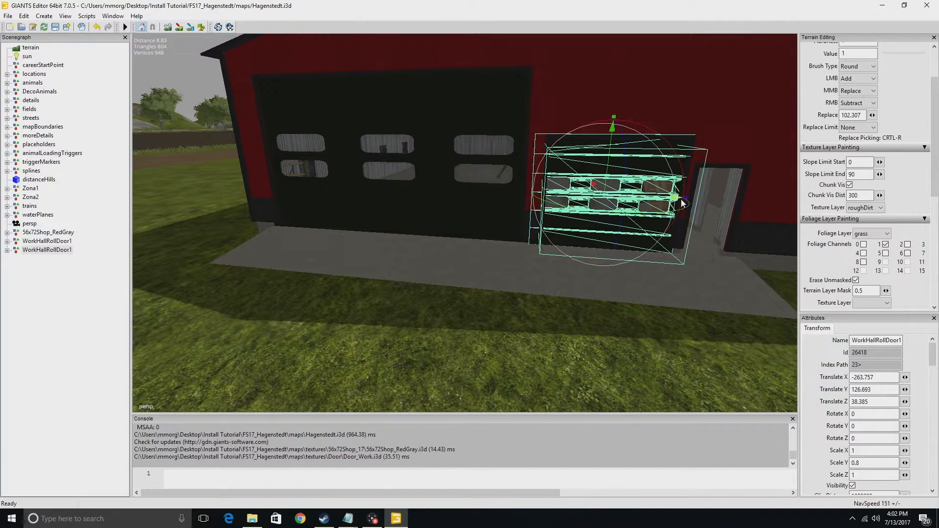
pyautogui.moveTo(681, 202)
pyautogui.mouseDown()
pyautogui.moveTo(696, 203)
pyautogui.moveTo(683, 201)
pyautogui.mouseUp()
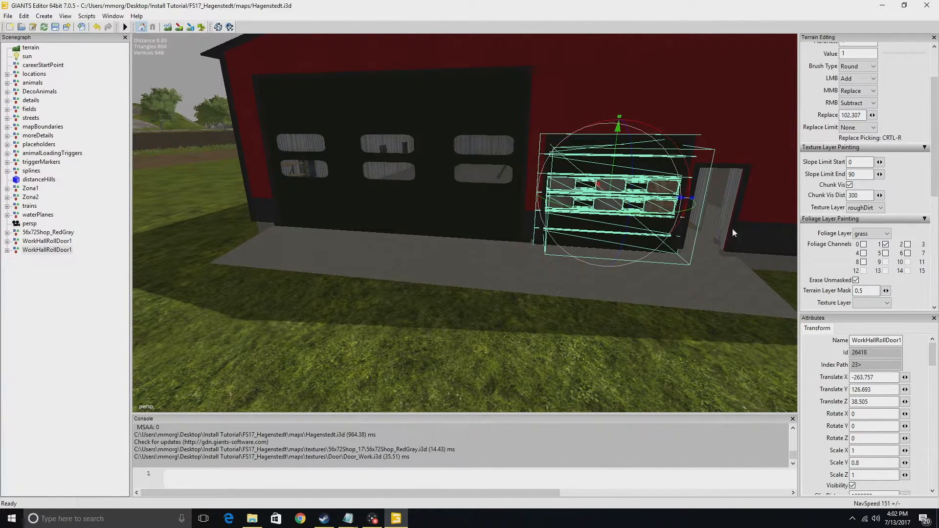
pyautogui.doubleClick(873, 475)
pyautogui.write('.8')
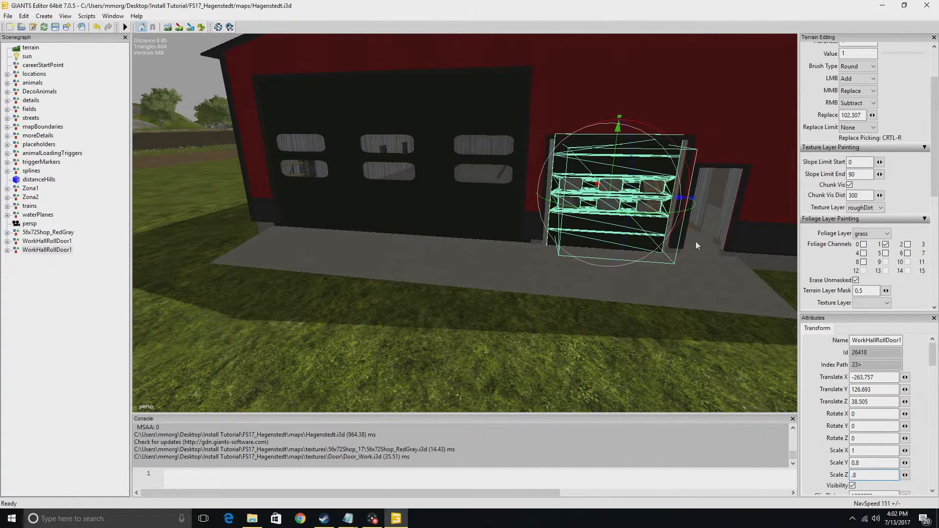
pyautogui.press('BackSpace')
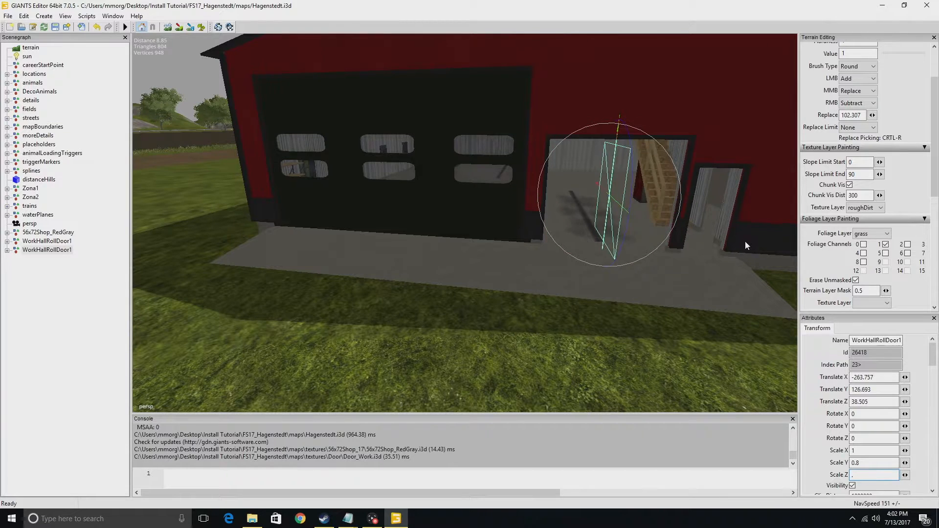
pyautogui.write('9')
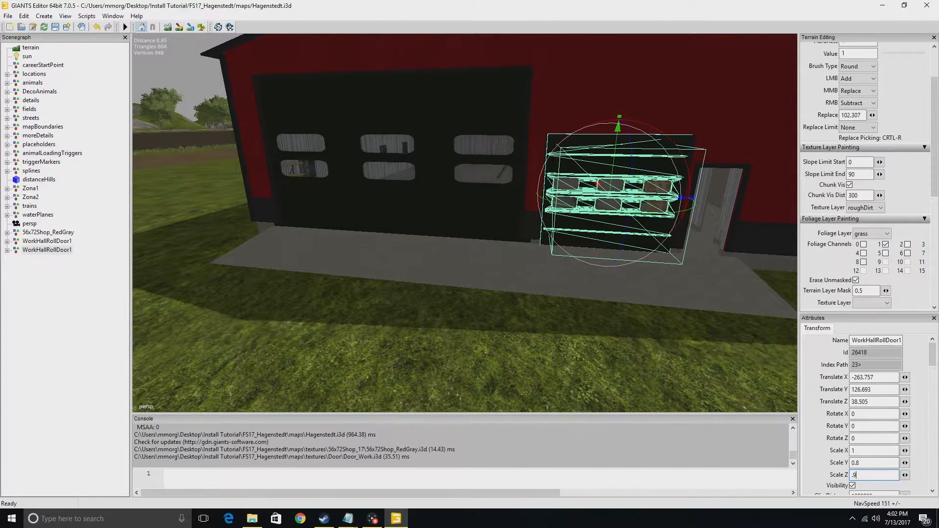
pyautogui.click(682, 199)
pyautogui.moveTo(683, 203); pyautogui.dragTo(685, 203)
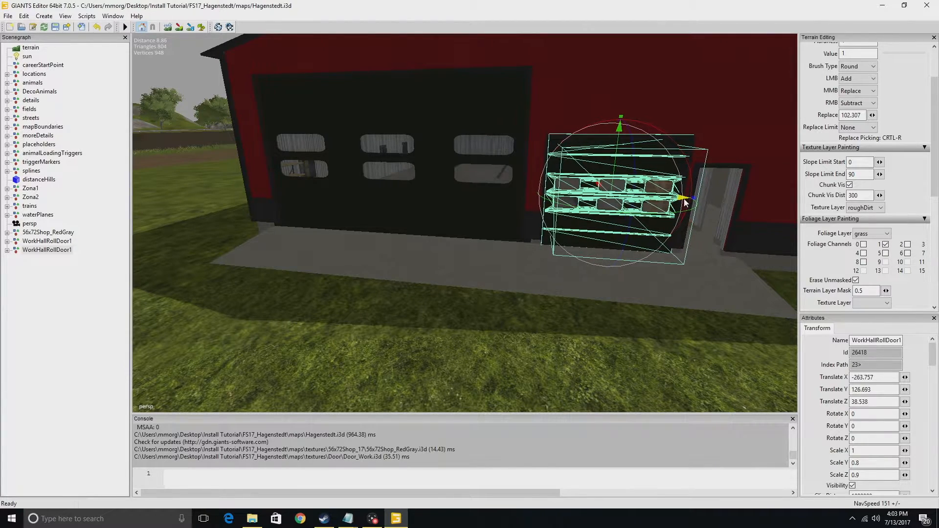
# Examine the fitted doors, the shop's interior and the surrounding ground from above
pyautogui.click(615, 282)
pyautogui.moveTo(604, 289)
pyautogui.keyDown('alt'); pyautogui.mouseDown()
pyautogui.moveTo(568, 333)
pyautogui.moveTo(612, 287)
pyautogui.mouseUp(); pyautogui.keyUp('alt')
pyautogui.scroll(-5, 590, 309)
pyautogui.scroll(4, 569, 332)
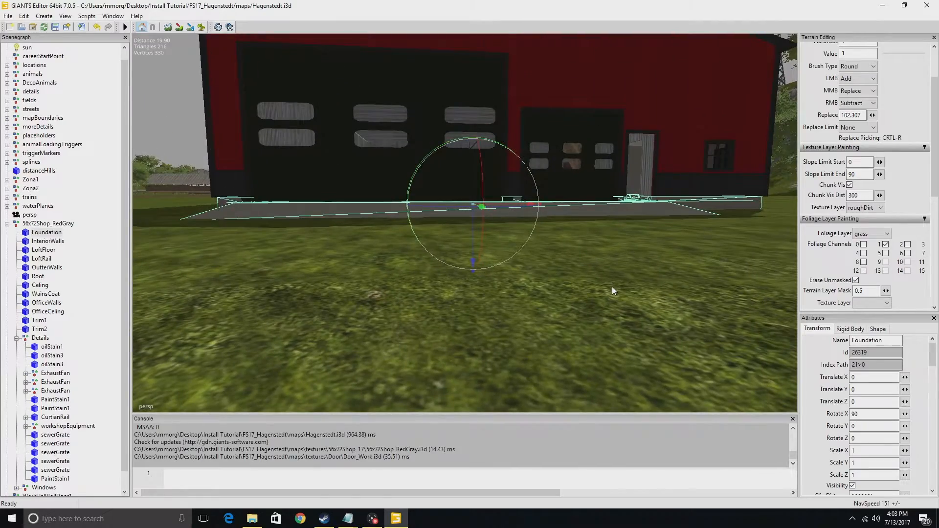
pyautogui.scroll(6, 608, 288)
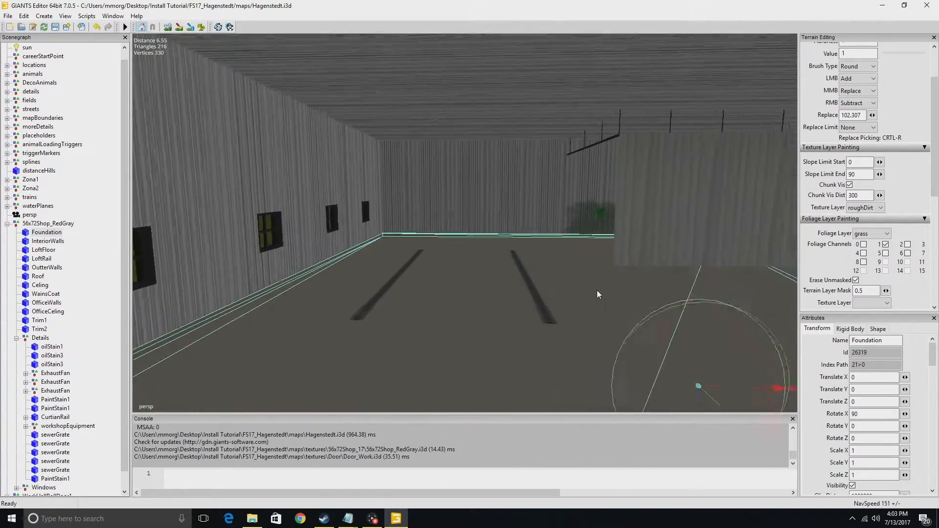
pyautogui.scroll(-8, 594, 291)
pyautogui.scroll(-4, 591, 292)
pyautogui.keyDown('alt'); pyautogui.moveTo(591, 292); pyautogui.dragTo(671, 345); pyautogui.keyUp('alt')
pyautogui.scroll(-4, 582, 329)
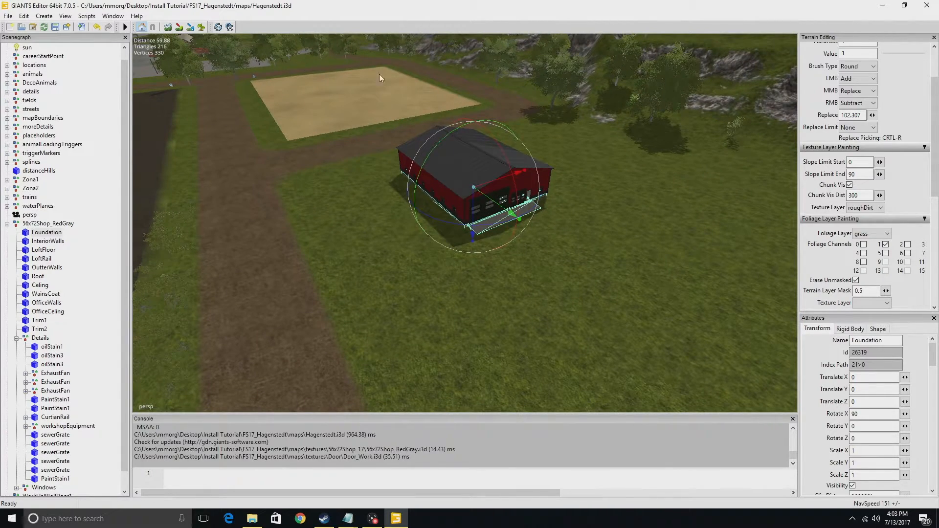
# Set up terrain texture painting with a square brush and the gravel texture layer, and hide the object attributes
pyautogui.click(180, 27)
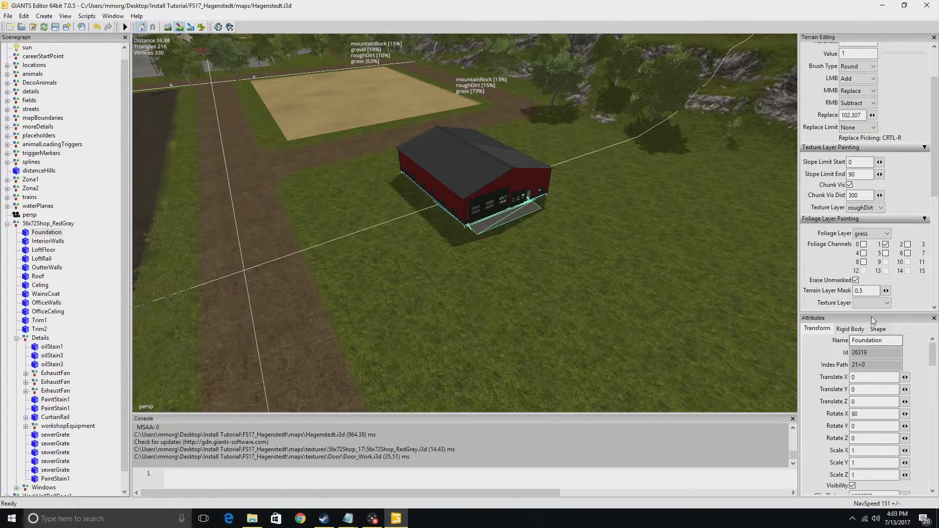
pyautogui.click(934, 318)
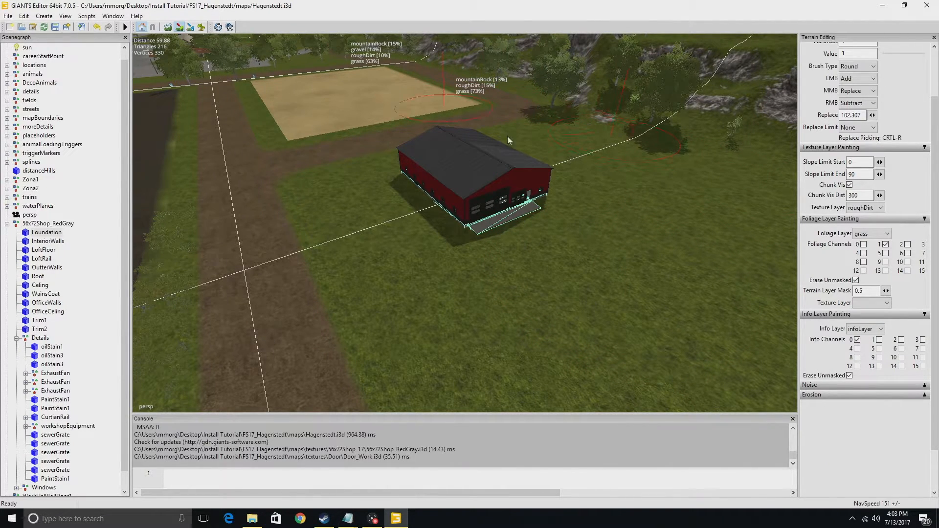
pyautogui.click(862, 66)
pyautogui.click(859, 131)
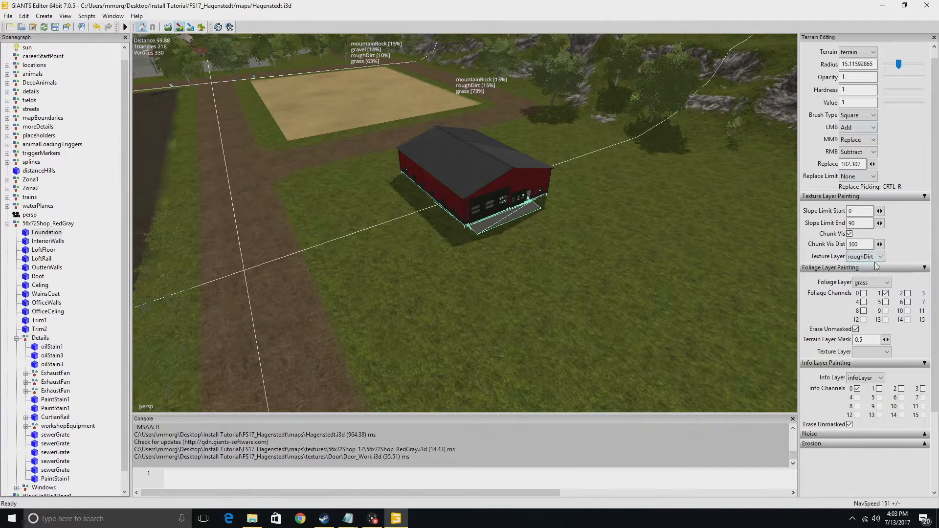
pyautogui.click(866, 257)
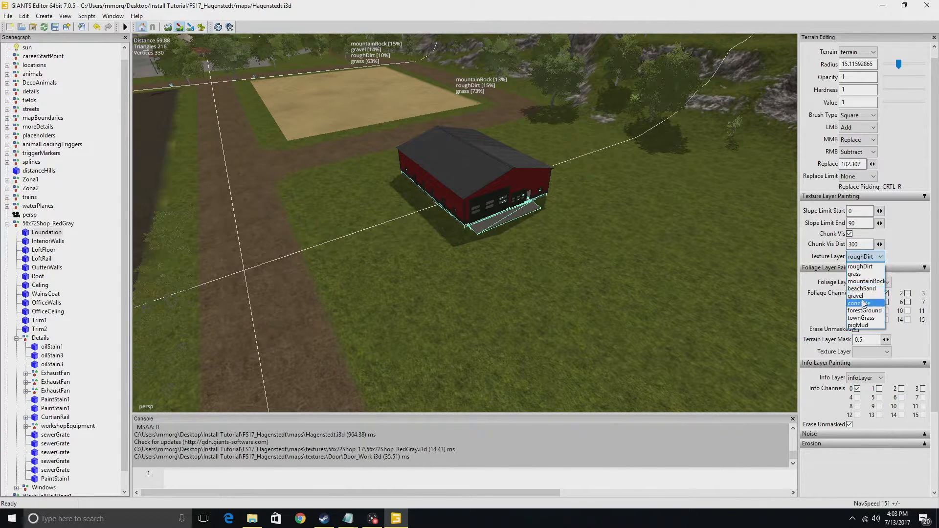
pyautogui.click(860, 295)
# Paint gravel in front of the shop and along its side up to the dirt road, reducing the brush radius to about 6.4
pyautogui.scroll(-7, 545, 242)
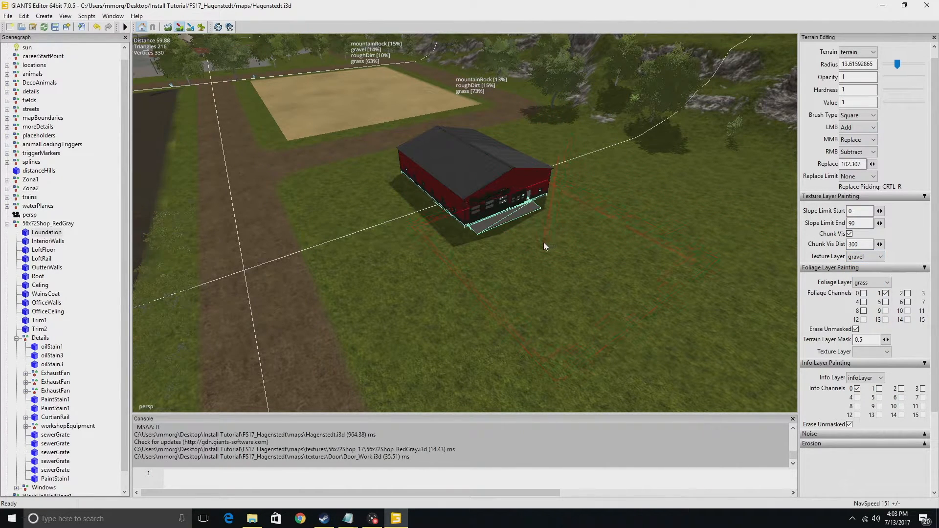
pyautogui.moveTo(545, 243)
pyautogui.mouseDown()
pyautogui.moveTo(554, 260)
pyautogui.moveTo(392, 323)
pyautogui.moveTo(569, 284)
pyautogui.moveTo(402, 341)
pyautogui.mouseUp()
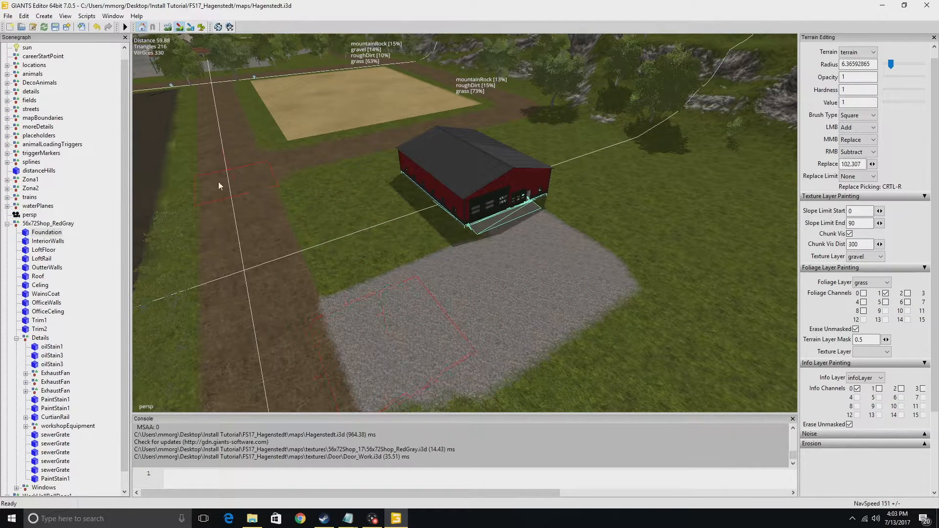
pyautogui.moveTo(375, 267)
pyautogui.mouseDown()
pyautogui.moveTo(330, 204)
pyautogui.moveTo(325, 229)
pyautogui.moveTo(345, 270)
pyautogui.mouseUp()
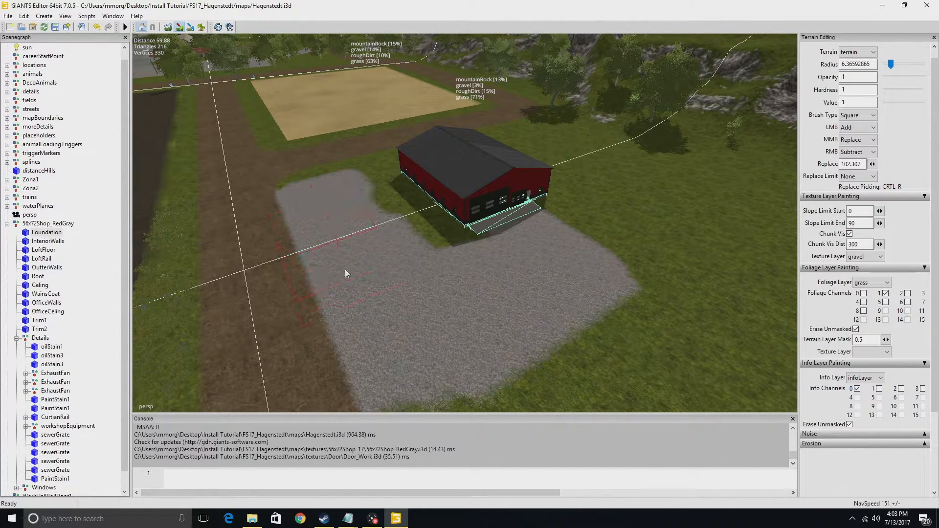
# Paint a narrow winding gravel path on the grass beyond the shop with a brush radius of about 2.1, and leave texture painting
pyautogui.scroll(-10, 559, 194)
pyautogui.moveTo(619, 214)
pyautogui.mouseDown()
pyautogui.moveTo(704, 221)
pyautogui.moveTo(790, 351)
pyautogui.mouseUp()
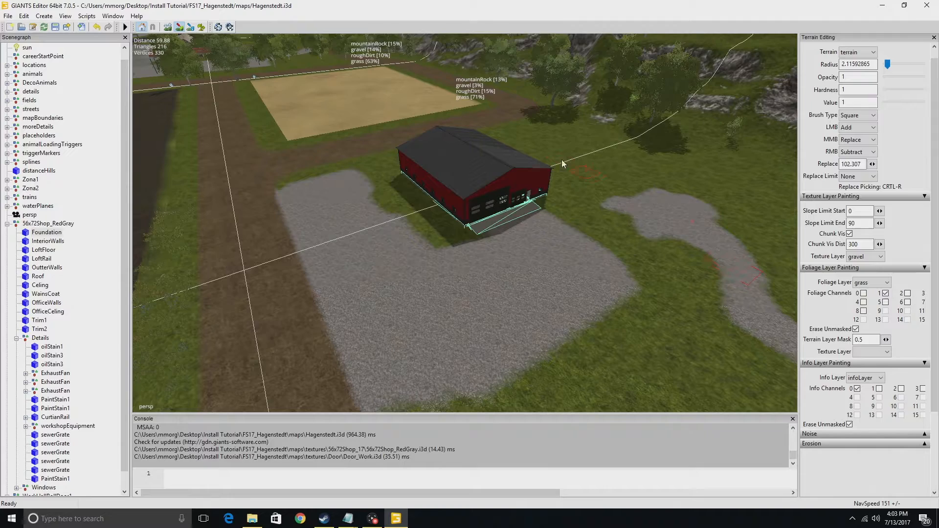
pyautogui.click(179, 27)
pyautogui.moveTo(295, 112)
pyautogui.keyDown('alt'); pyautogui.mouseDown()
pyautogui.moveTo(372, 114)
pyautogui.moveTo(271, 132)
pyautogui.moveTo(292, 113)
pyautogui.mouseUp(); pyautogui.keyUp('alt')
pyautogui.scroll(3, 270, 129)
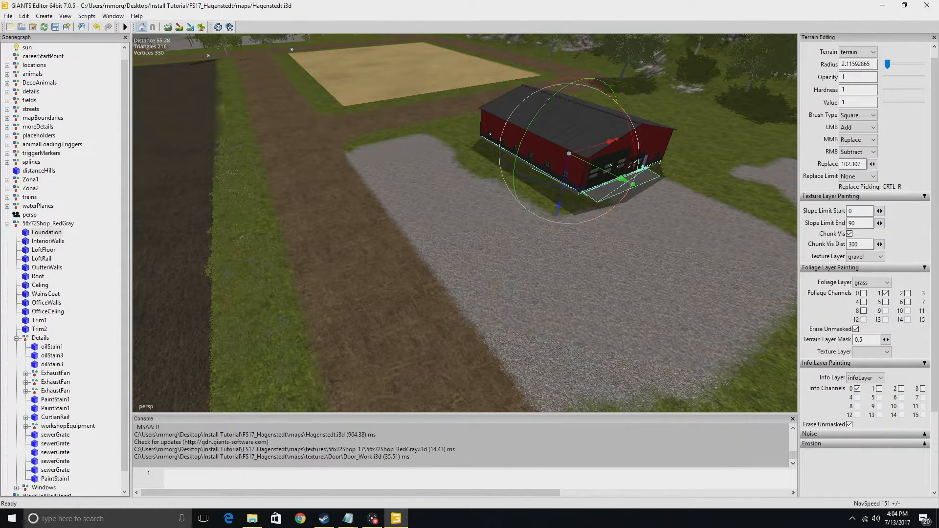
# Save the Hagenstedt.i3d scene and close GIANTS Editor
pyautogui.hotkey('alt', 'Tab')
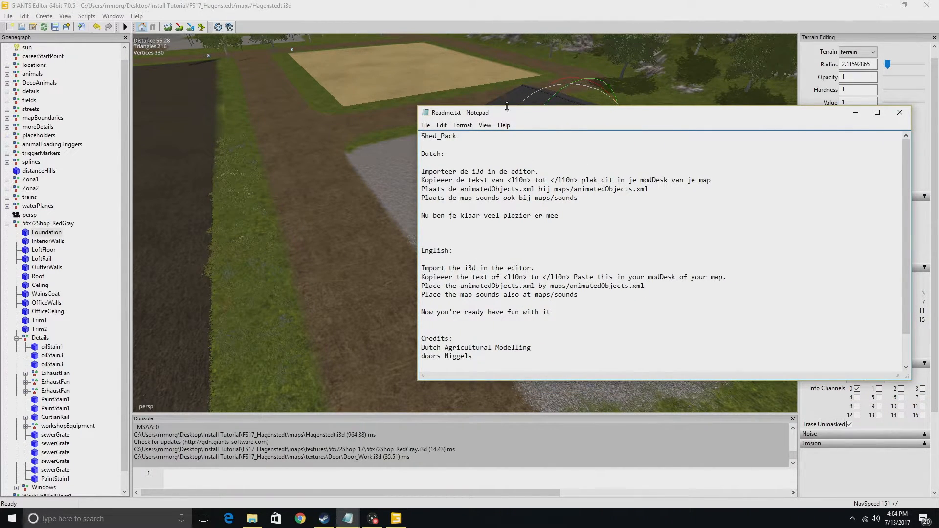
pyautogui.hotkey('alt', 'Tab')
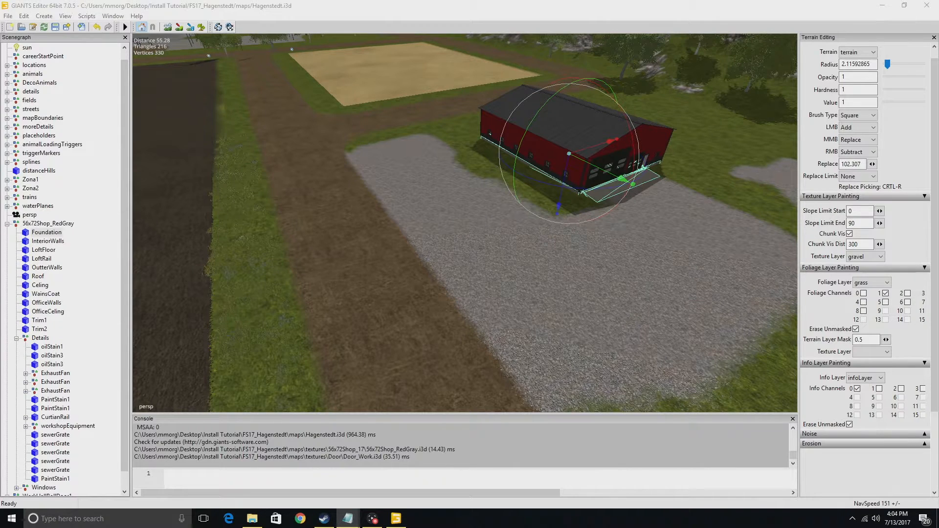
pyautogui.click(14, 18)
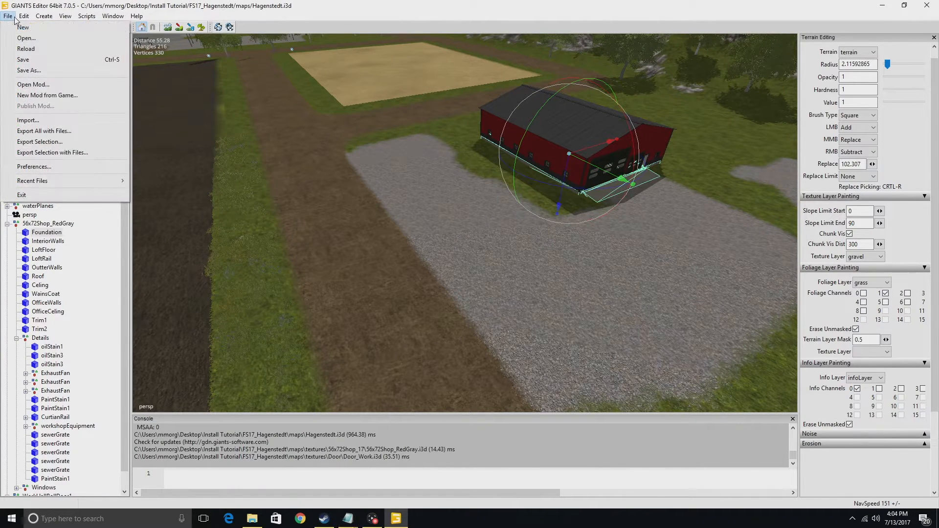
pyautogui.click(3, 15)
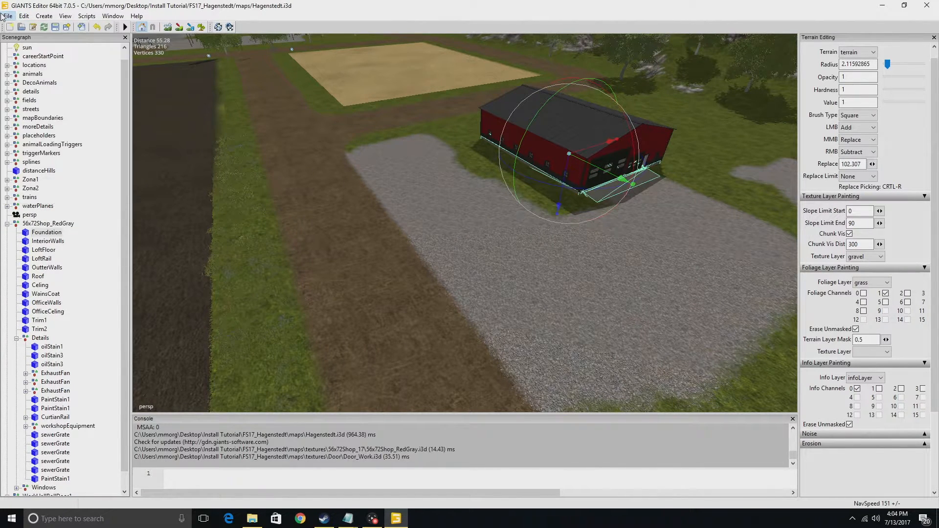
pyautogui.click(54, 29)
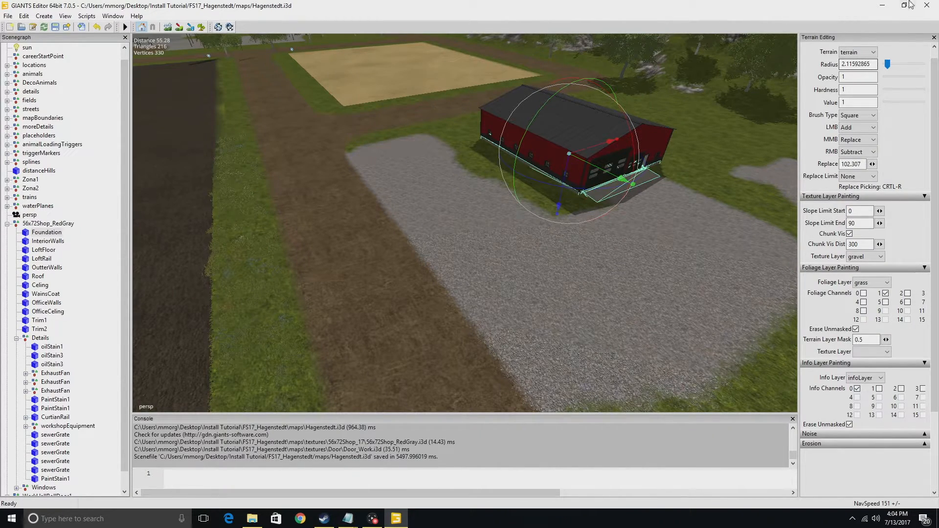
pyautogui.click(930, 5)
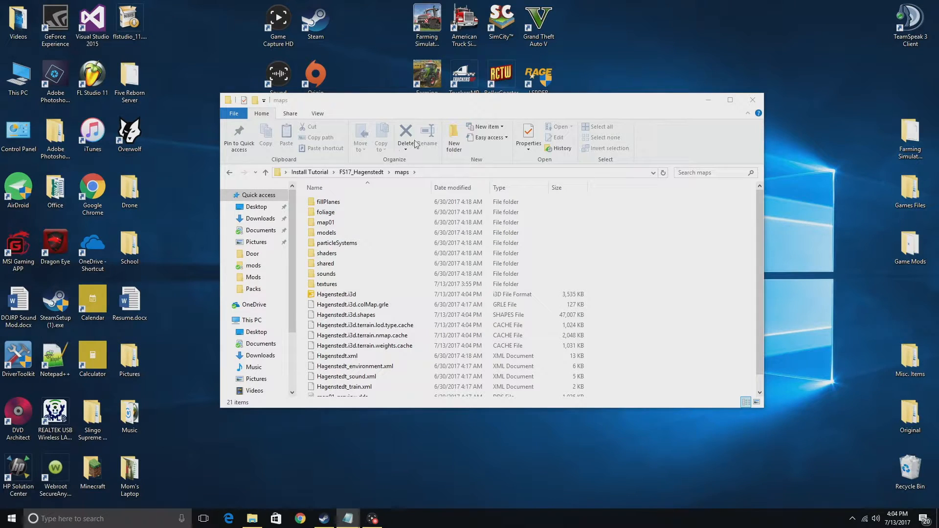
# Bring Readme.txt into view, delete its English line "Import the i3d in the editor." and move the window aside again
pyautogui.moveTo(938, 195); pyautogui.dragTo(433, 100)
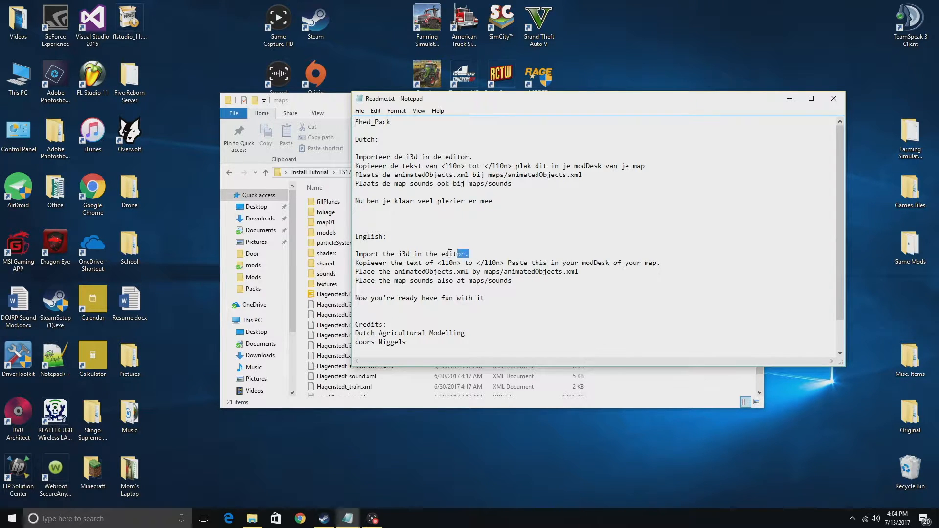
pyautogui.moveTo(460, 254); pyautogui.dragTo(355, 256)
pyautogui.press('BackSpace')
pyautogui.press('BackSpace')
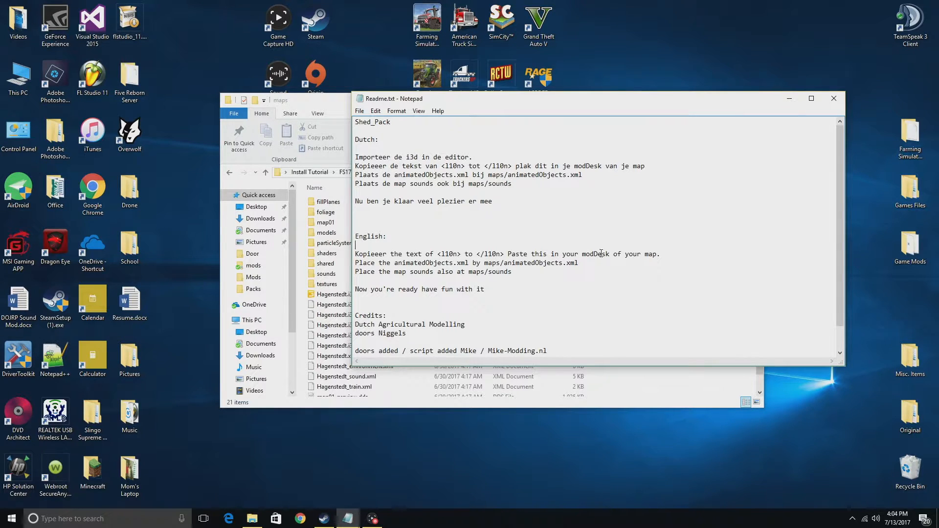
pyautogui.moveTo(543, 101); pyautogui.dragTo(938, 108)
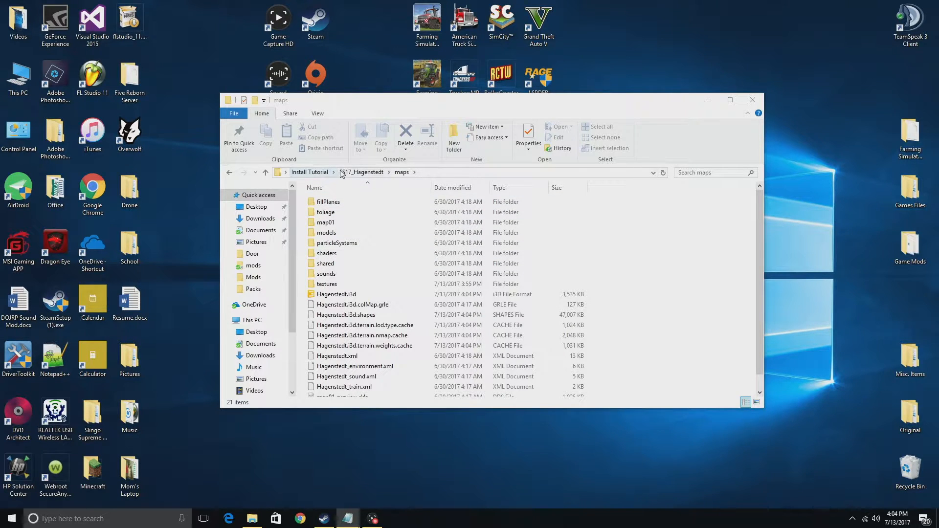
# Open modDesc.xml from the FS17_Hagenstedt folder in Notepad++, close the leftover Shed_Pack file and move the window aside
pyautogui.click(361, 172)
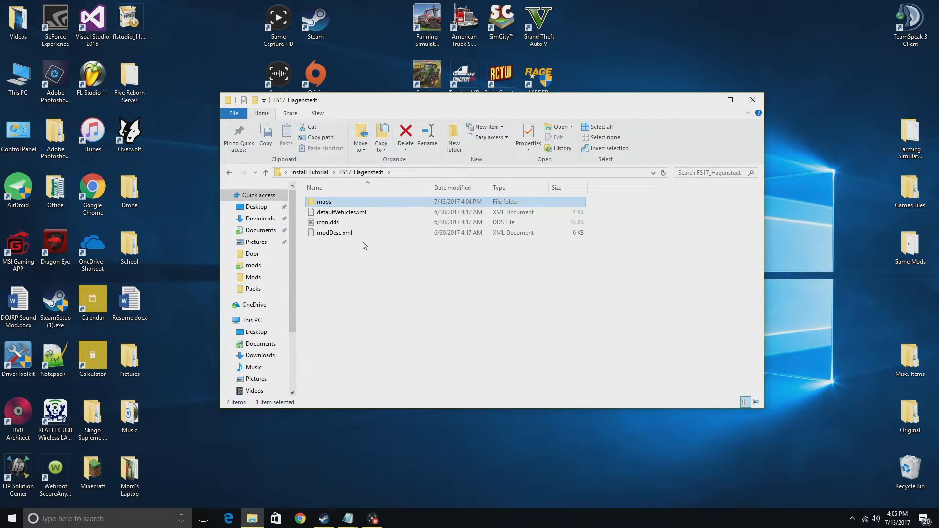
pyautogui.rightClick(348, 237)
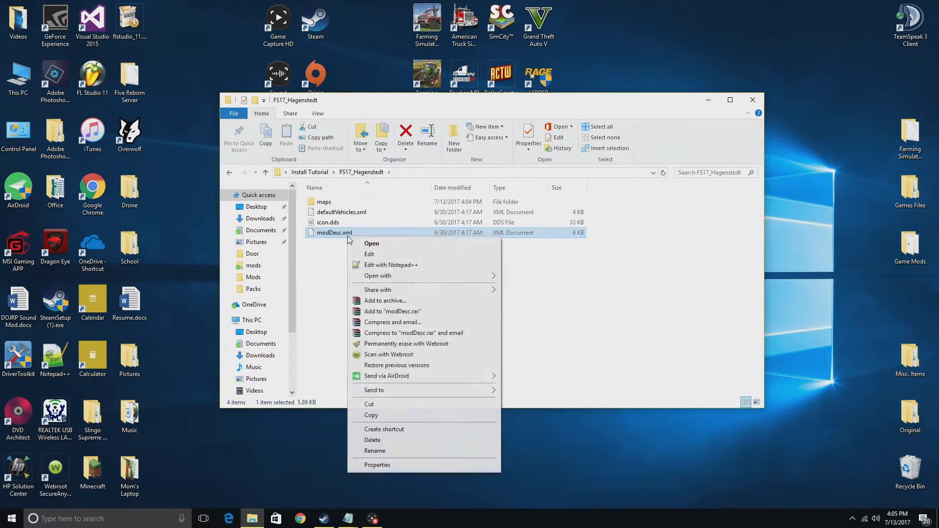
pyautogui.click(377, 265)
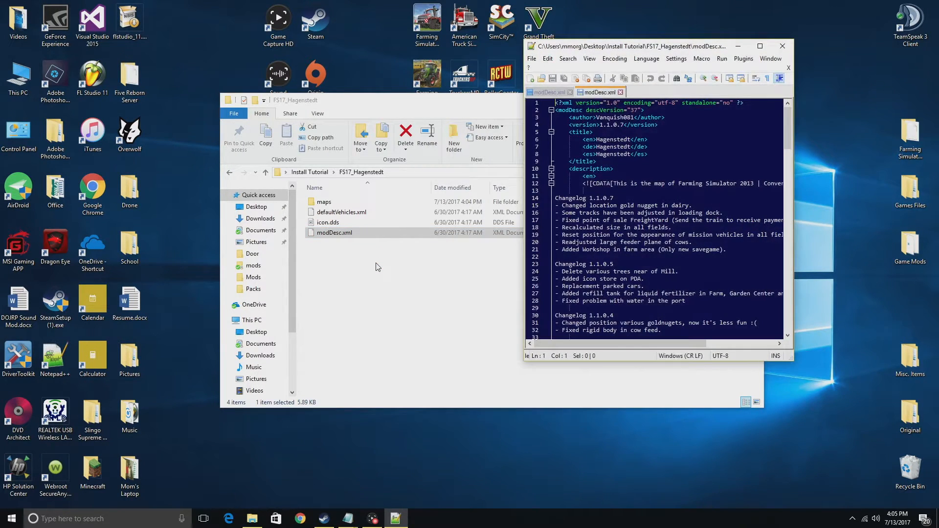
pyautogui.click(569, 92)
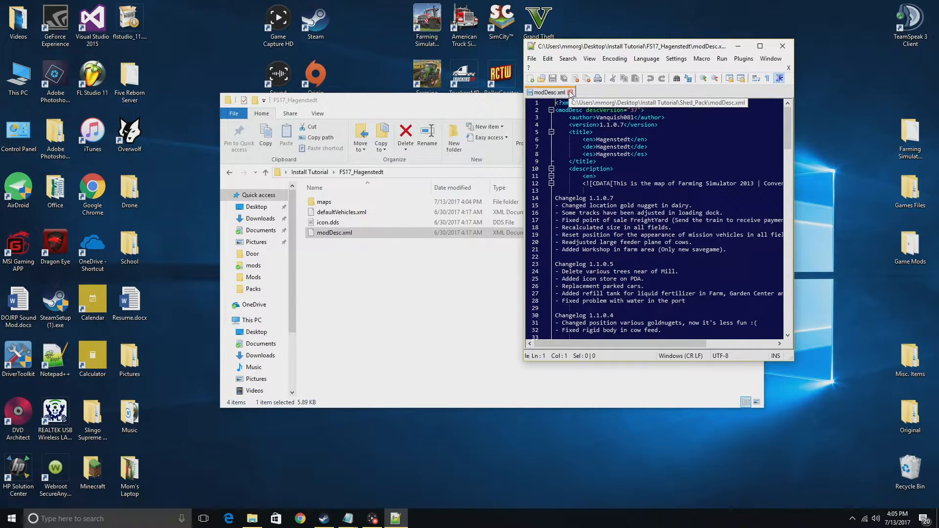
pyautogui.moveTo(625, 50); pyautogui.dragTo(655, 220)
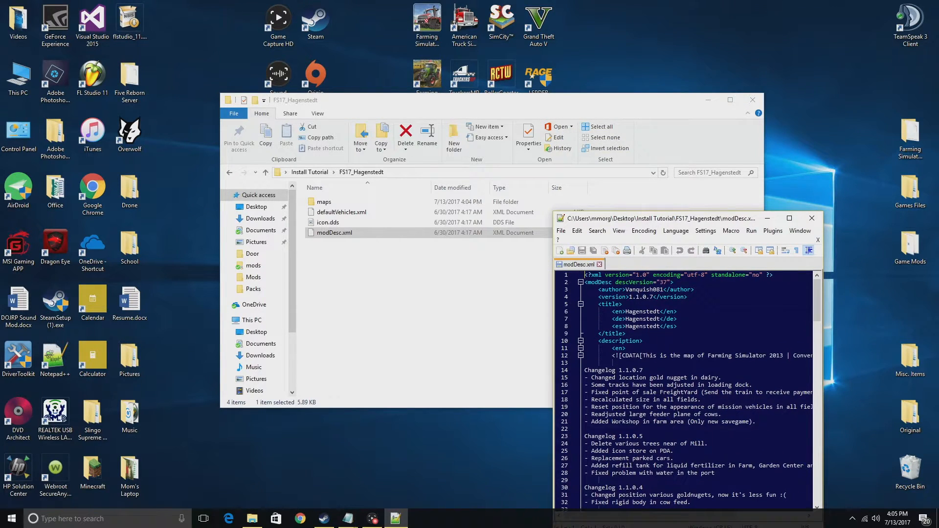
# Open the Shed_Pack folder's modDesc.xml in Notepad++ and arrange it in its own window side by side with the Hagenstedt modDesc.xml
pyautogui.click(309, 172)
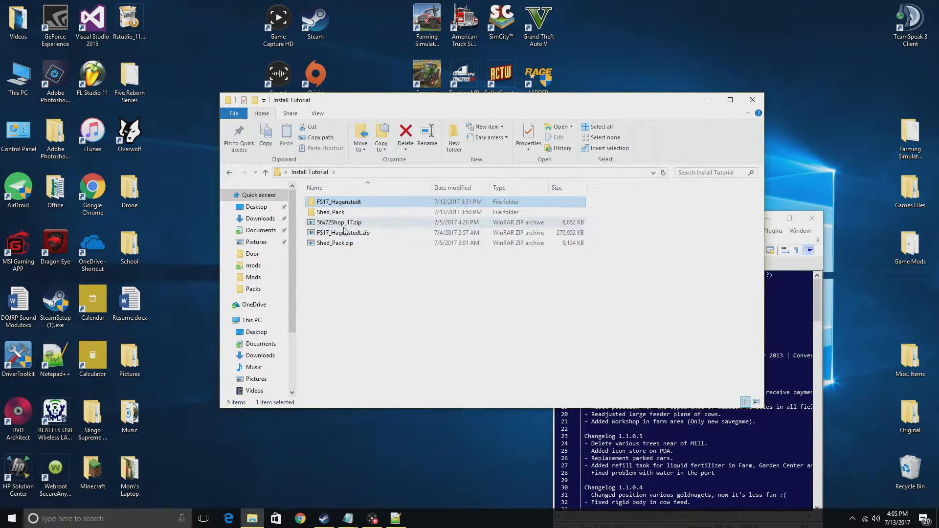
pyautogui.doubleClick(345, 213)
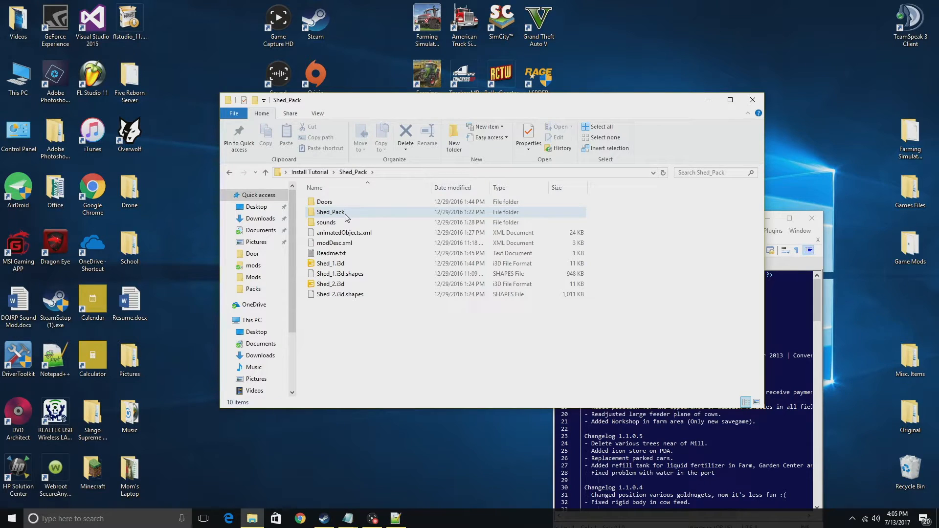
pyautogui.rightClick(342, 246)
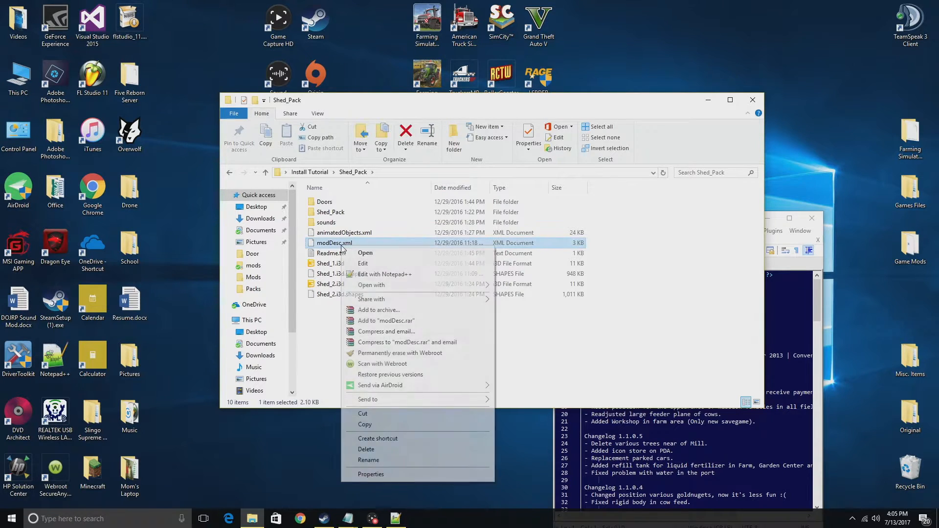
pyautogui.click(377, 274)
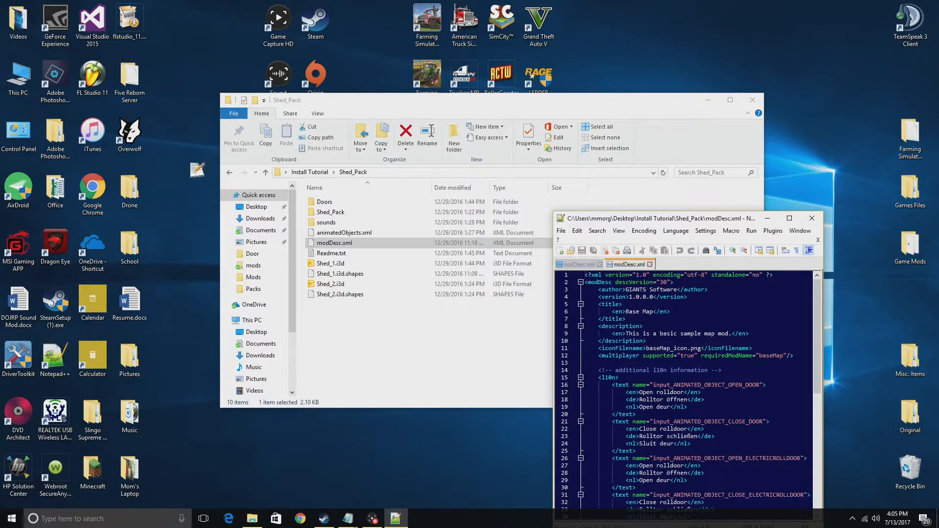
pyautogui.hotkey('ctrl', 'w')
pyautogui.moveTo(276, 171); pyautogui.dragTo(3, 166)
pyautogui.click(582, 123)
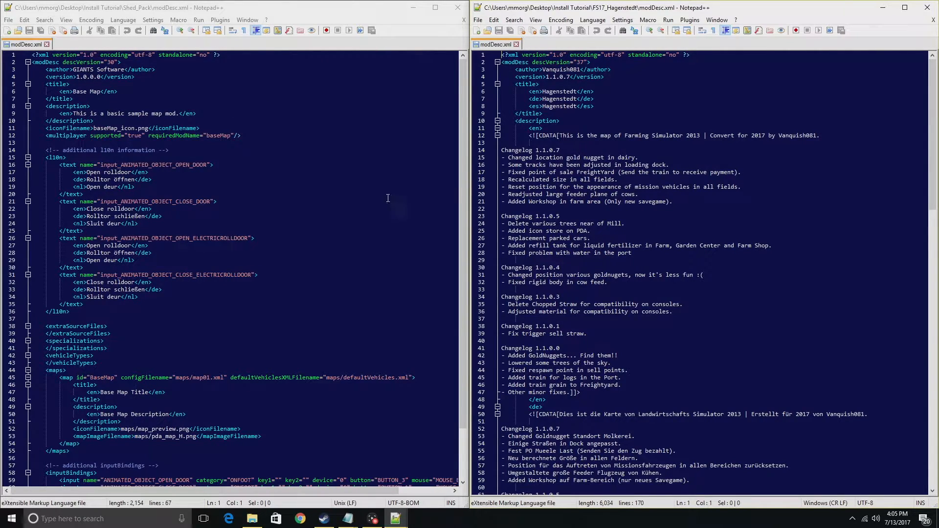
# Copy the four input_ANIMATED_OBJECT door text entries from Shed_Pack's l10n section into Hagenstedt's l10n section, after the station_freightYard entry
pyautogui.moveTo(528, 91); pyautogui.dragTo(604, 107)
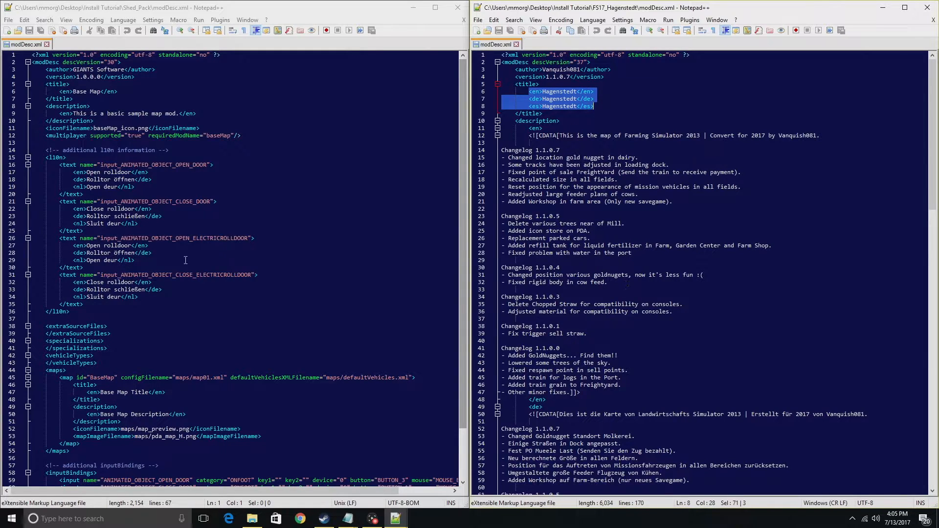
pyautogui.moveTo(47, 163); pyautogui.dragTo(185, 300)
pyautogui.click(607, 282)
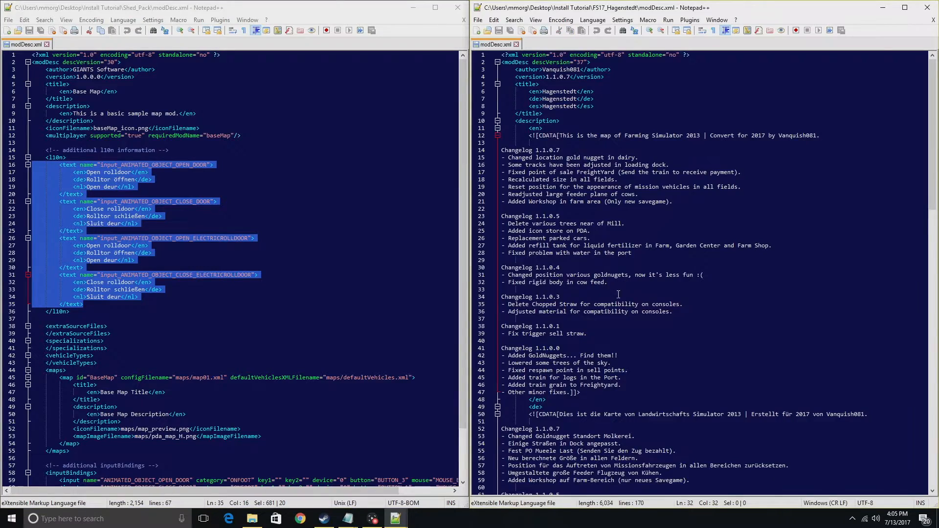
pyautogui.scroll(-20, 606, 288)
pyautogui.scroll(-7, 606, 293)
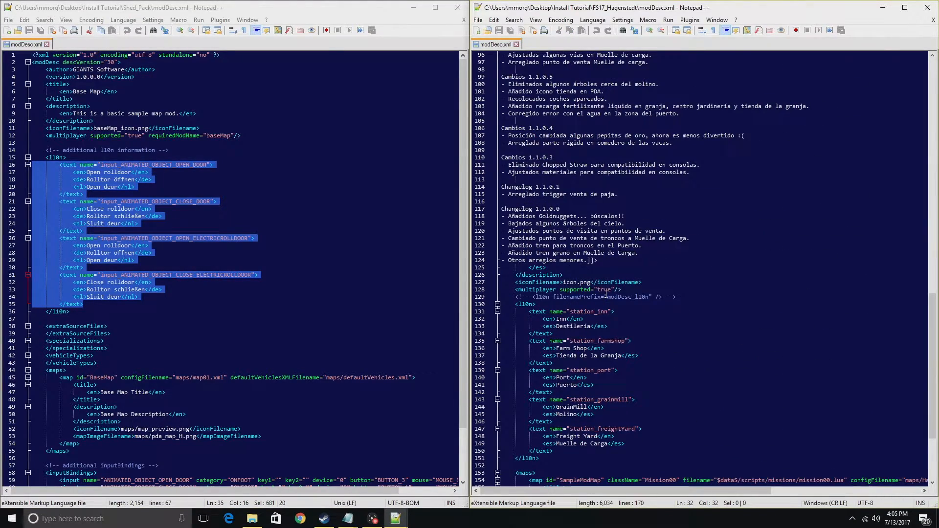
pyautogui.scroll(-3, 619, 307)
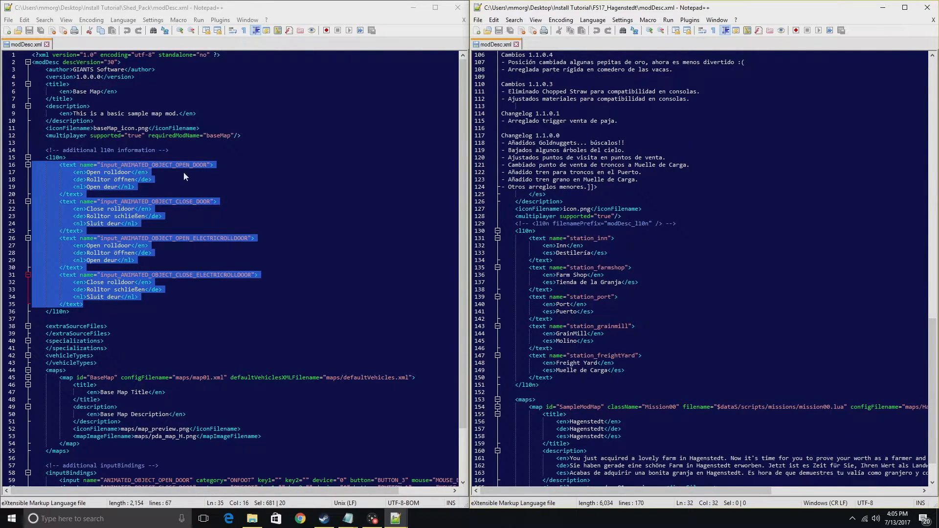
pyautogui.click(144, 301)
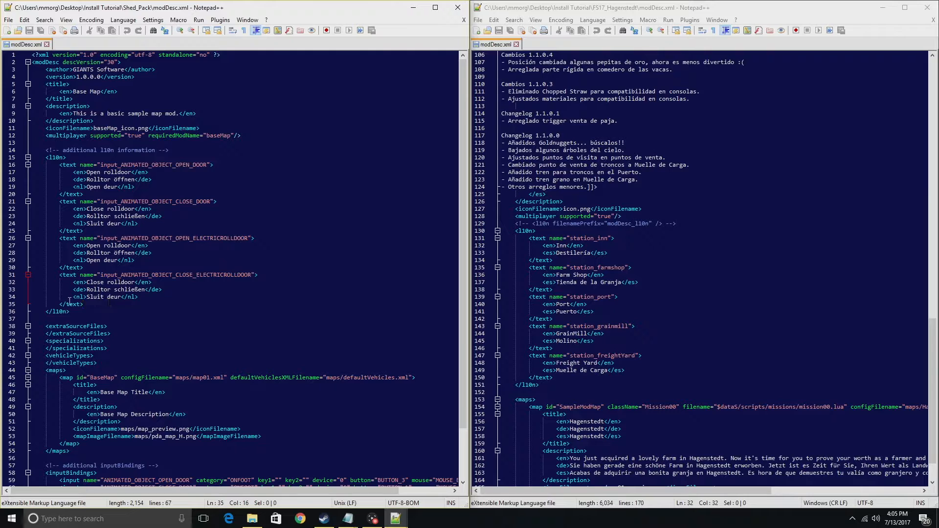
pyautogui.moveTo(84, 305); pyautogui.dragTo(37, 167)
pyautogui.hotkey('ctrl', 'c')
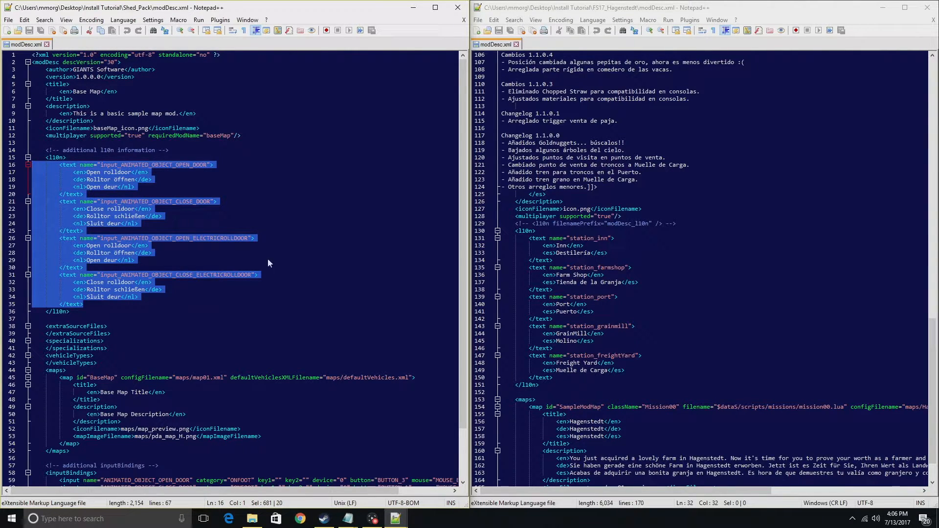
pyautogui.click(555, 377)
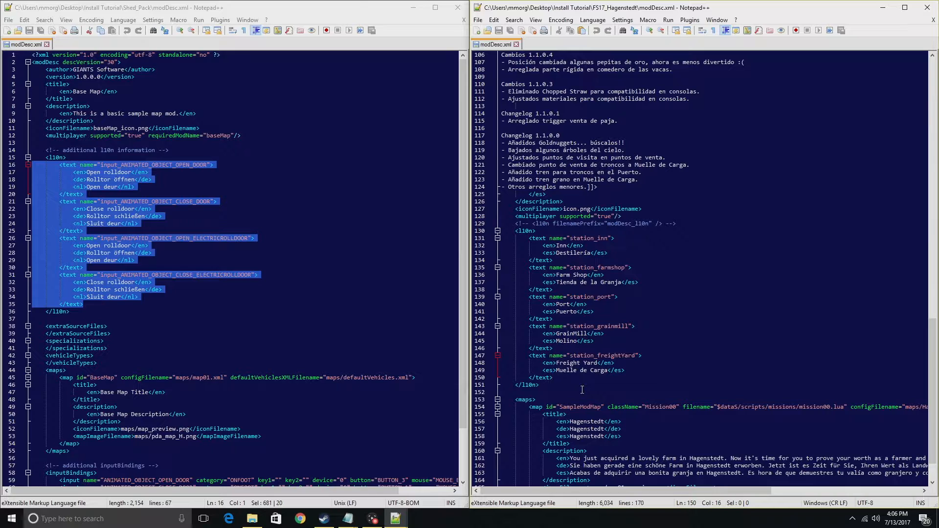
pyautogui.press('Return')
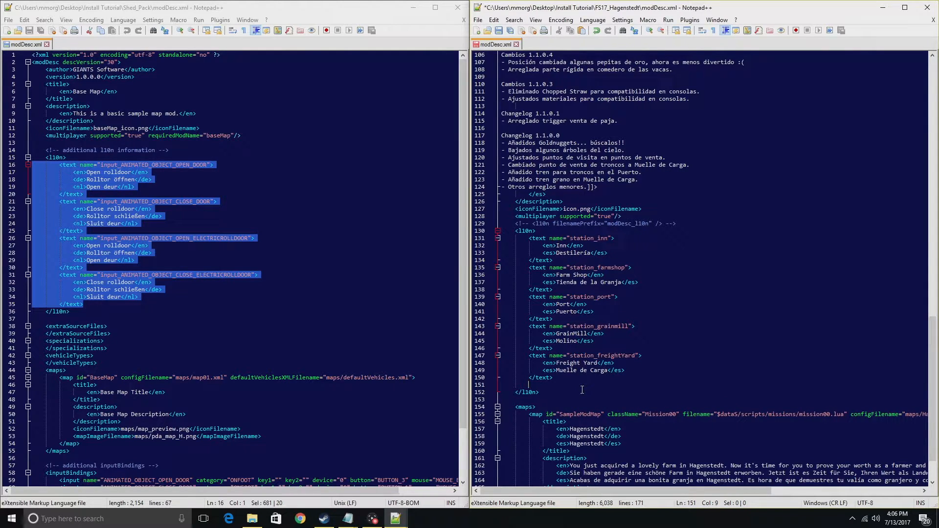
pyautogui.hotkey('ctrl', 'v')
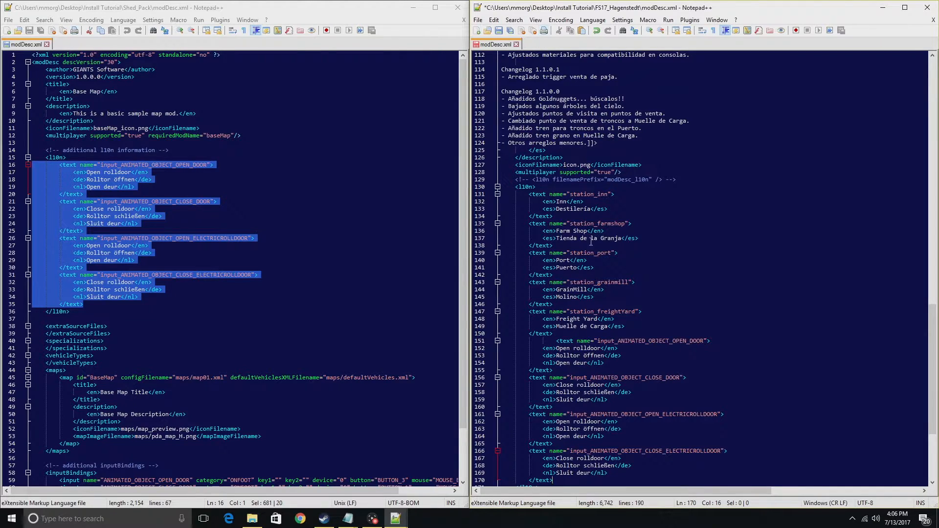
# Copy the "additional inputBindings" comment and inputBindings block from Shed_Pack's modDesc.xml and paste it below the closing maps tag in Hagenstedt's
pyautogui.scroll(-7, 603, 245)
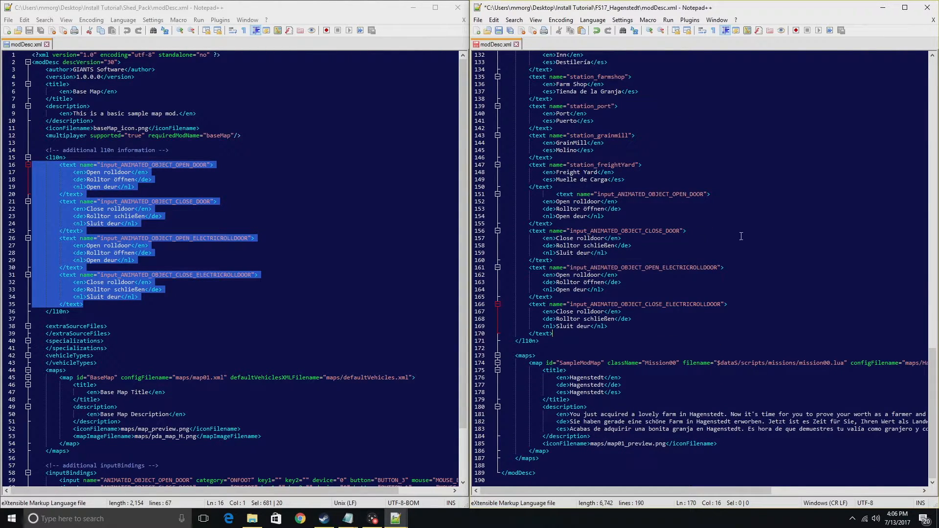
pyautogui.scroll(-3, 267, 411)
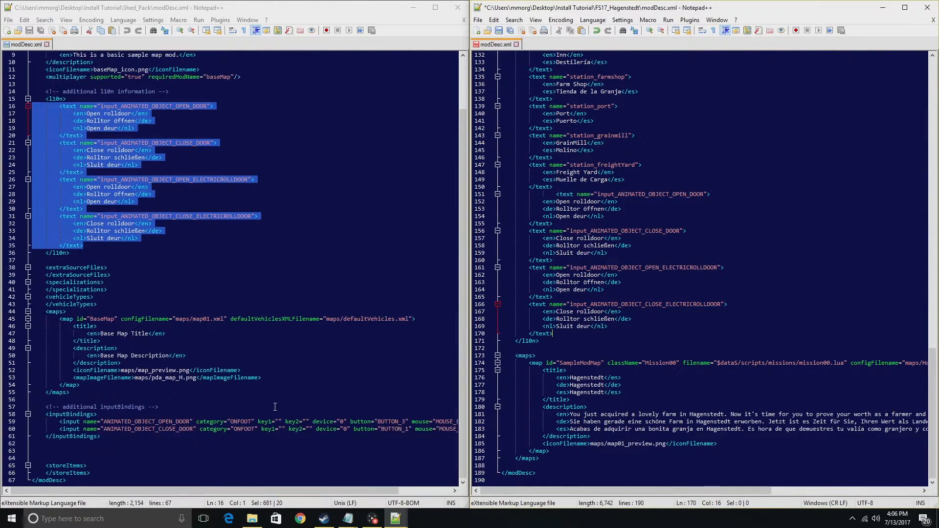
pyautogui.moveTo(120, 433); pyautogui.dragTo(27, 406)
pyautogui.hotkey('ctrl', 'c')
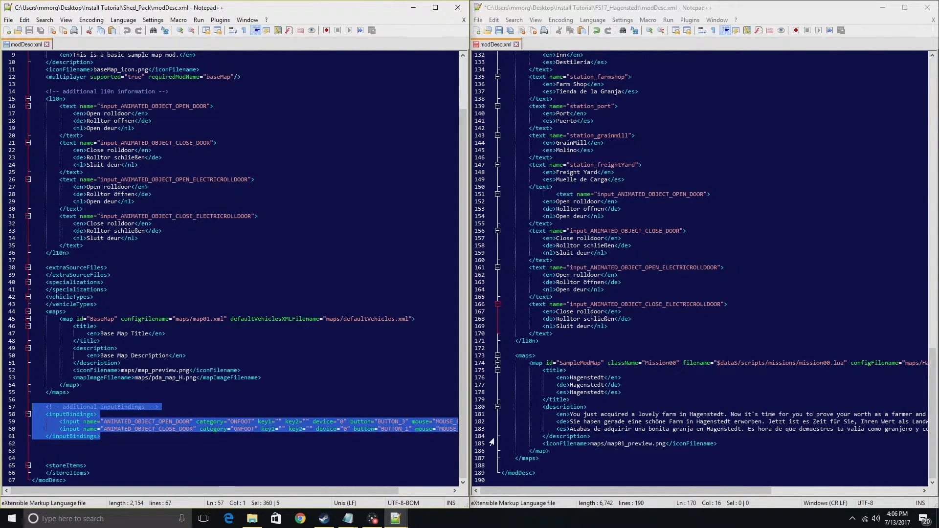
pyautogui.click(545, 459)
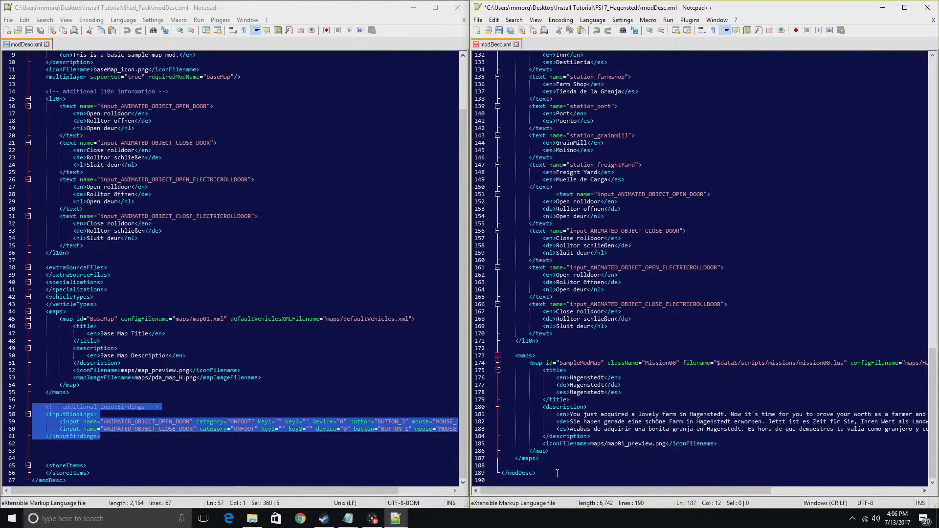
pyautogui.press('Return')
pyautogui.press('Return')
pyautogui.hotkey('ctrl', 'v')
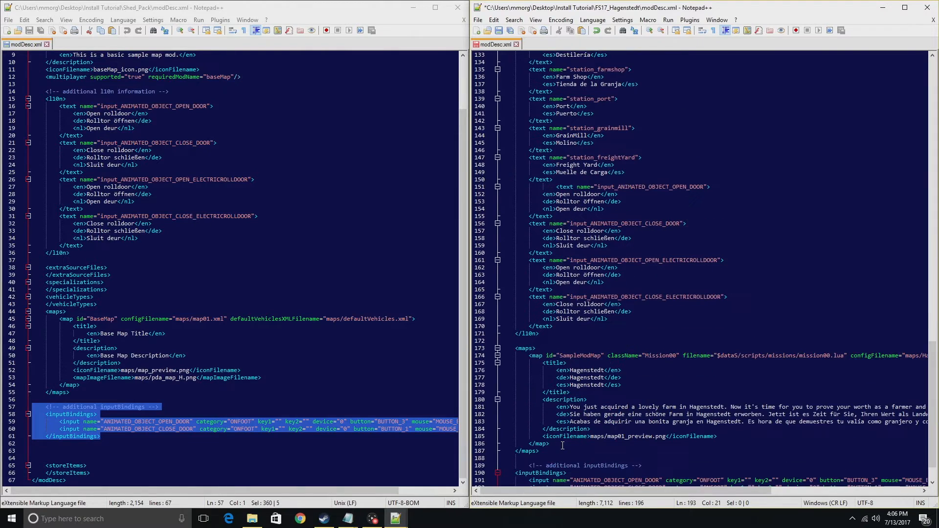
pyautogui.scroll(-1, 576, 323)
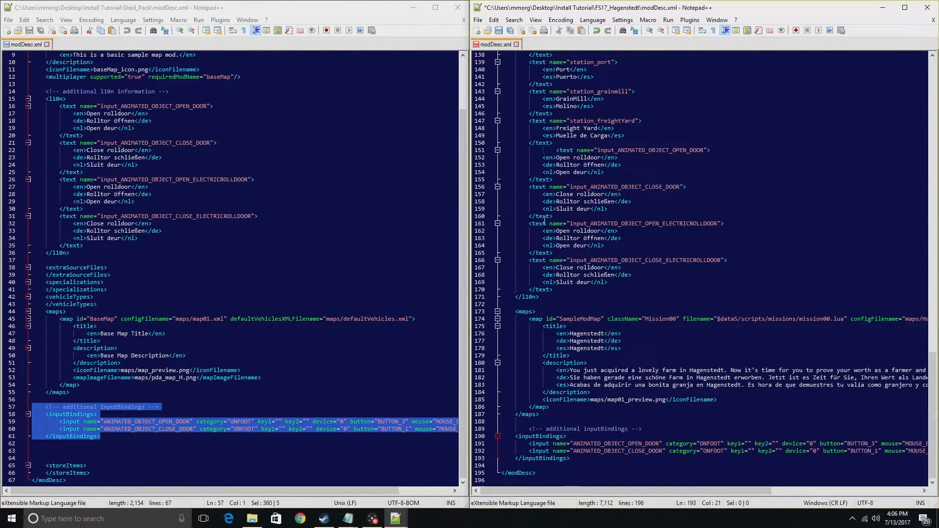
# Save the Hagenstedt modDesc.xml and close both Notepad++ windows
pyautogui.click(504, 31)
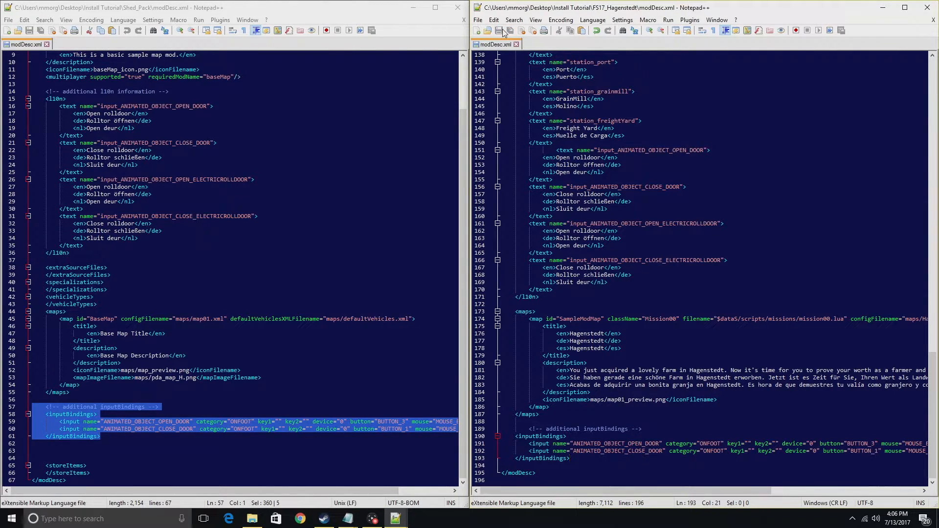
pyautogui.click(451, 7)
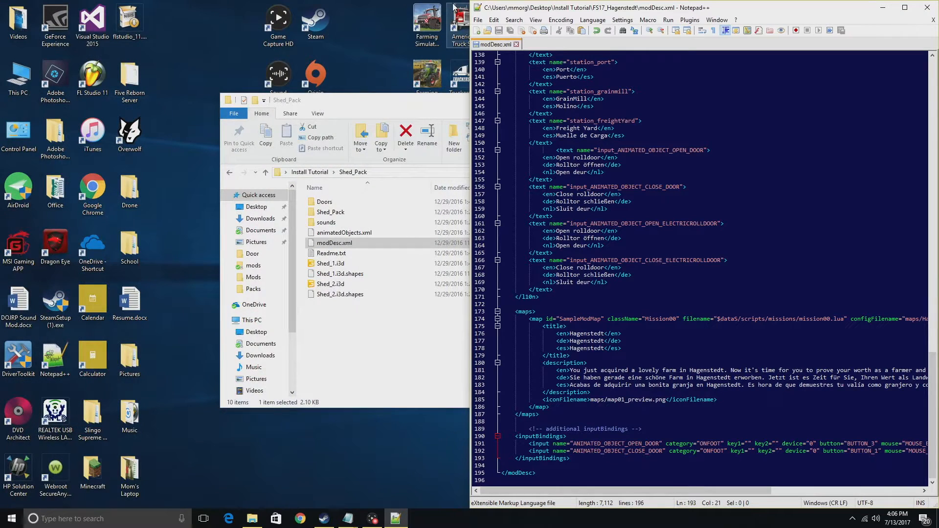
pyautogui.click(932, 7)
# Bring Readme.txt into view, delete its English line about pasting the l10n text, highlight the animatedObjects.xml instruction and move the window aside
pyautogui.moveTo(938, 151); pyautogui.dragTo(521, 79)
pyautogui.moveTo(556, 236); pyautogui.dragTo(228, 236)
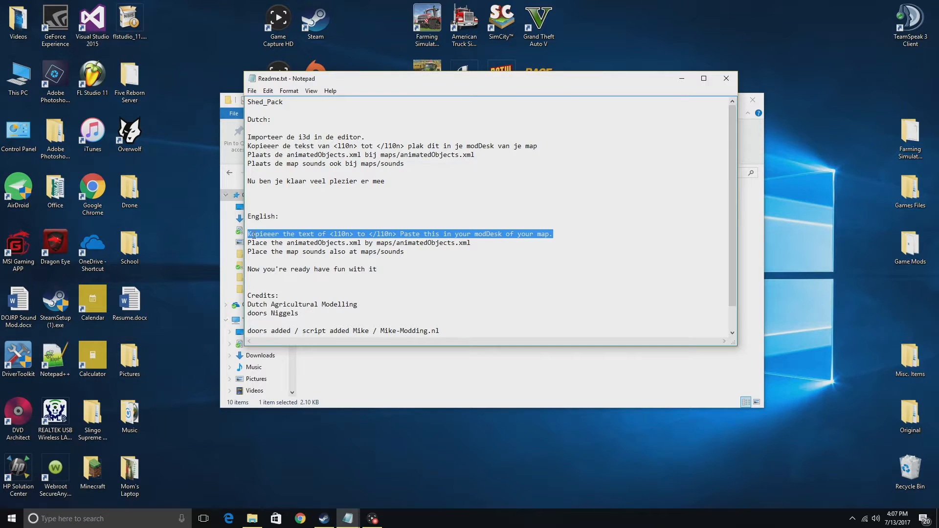
pyautogui.press('Delete')
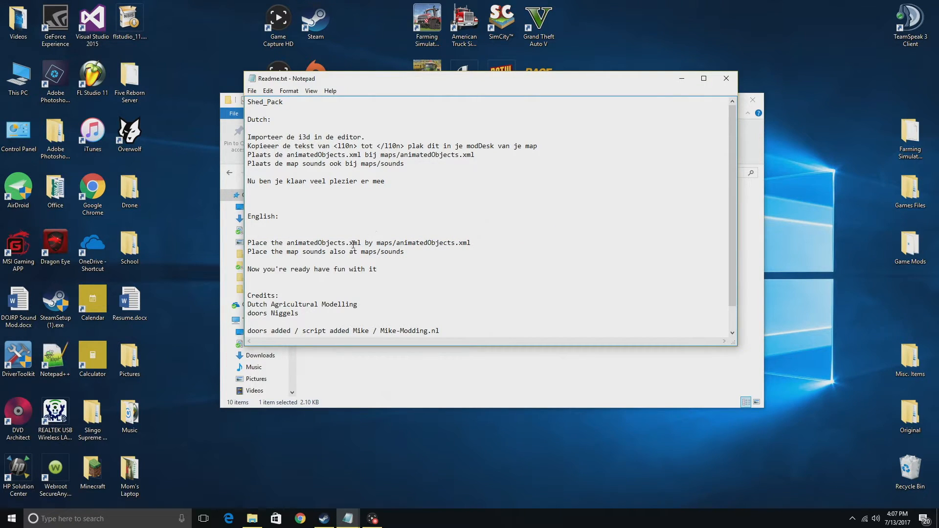
pyautogui.moveTo(279, 242); pyautogui.dragTo(394, 241)
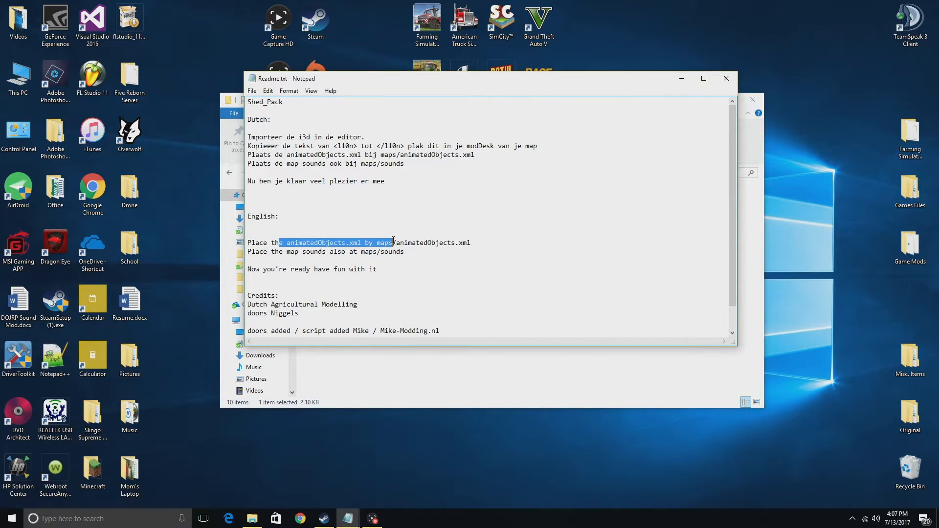
pyautogui.moveTo(394, 240); pyautogui.dragTo(472, 245)
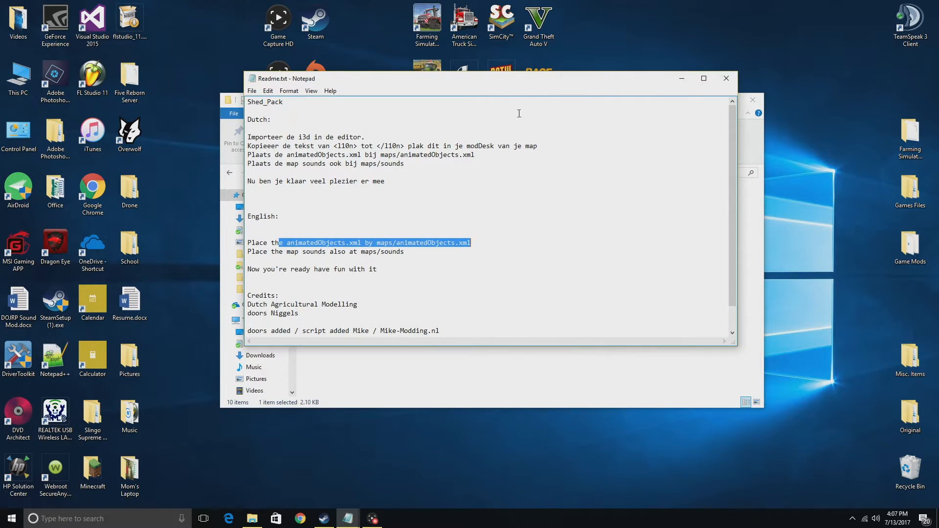
pyautogui.moveTo(397, 88); pyautogui.dragTo(490, 366)
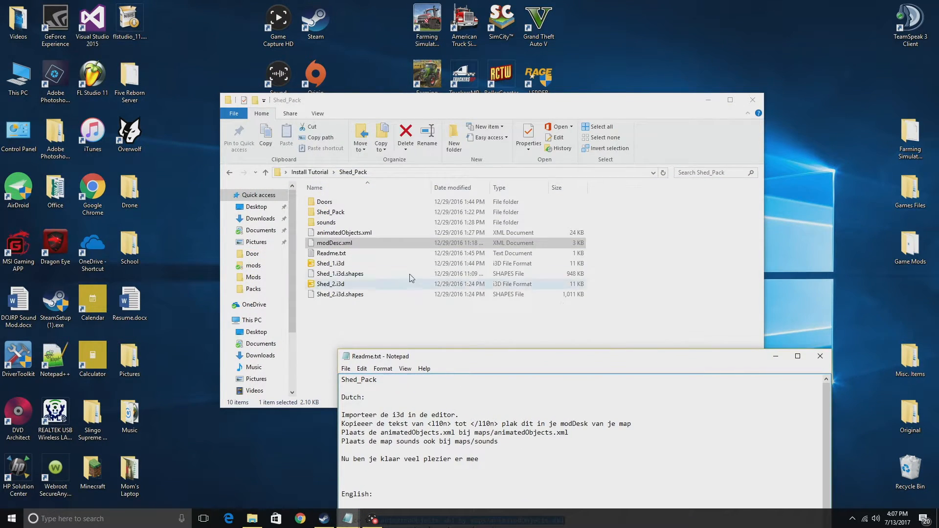
# Copy animatedObjects.xml from the Shed_Pack folder and paste it into FS17_Hagenstedt's maps folder, as the Readme instructs
pyautogui.click(359, 234)
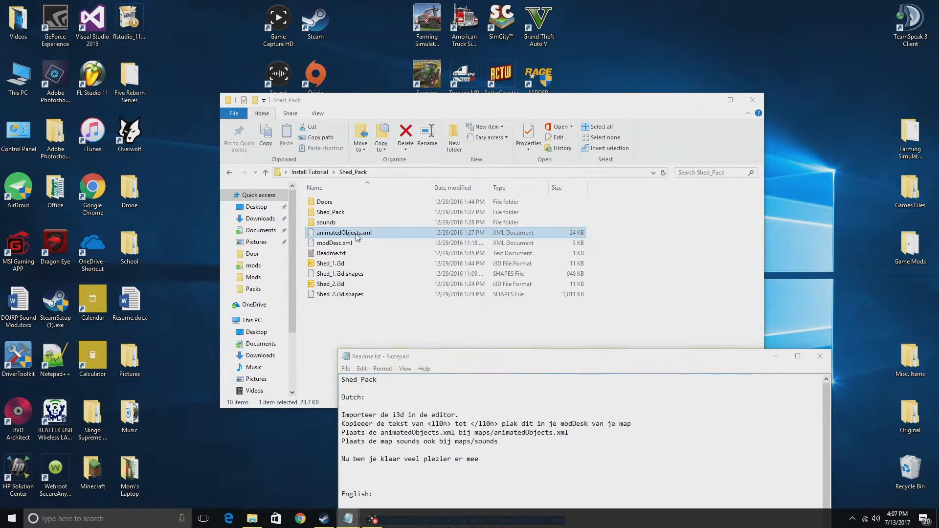
pyautogui.rightClick(367, 237)
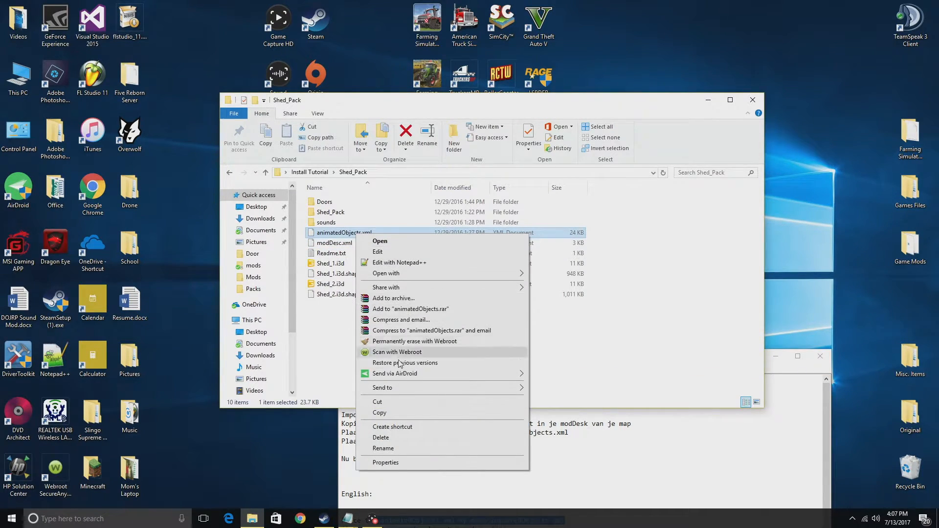
pyautogui.click(387, 414)
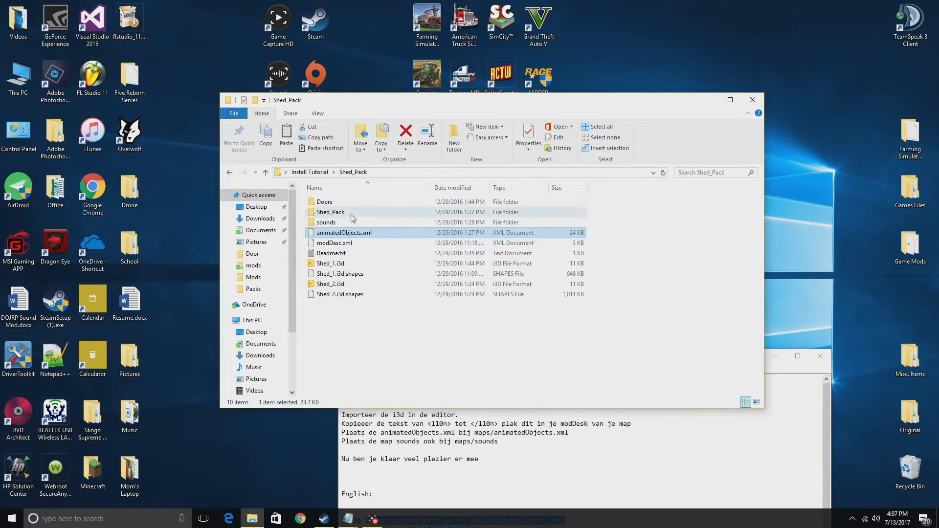
pyautogui.click(307, 173)
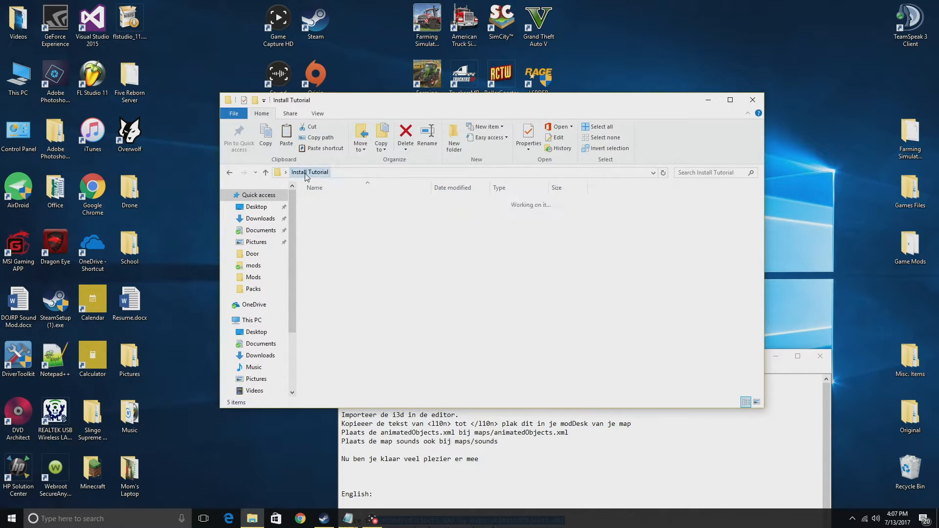
pyautogui.doubleClick(340, 208)
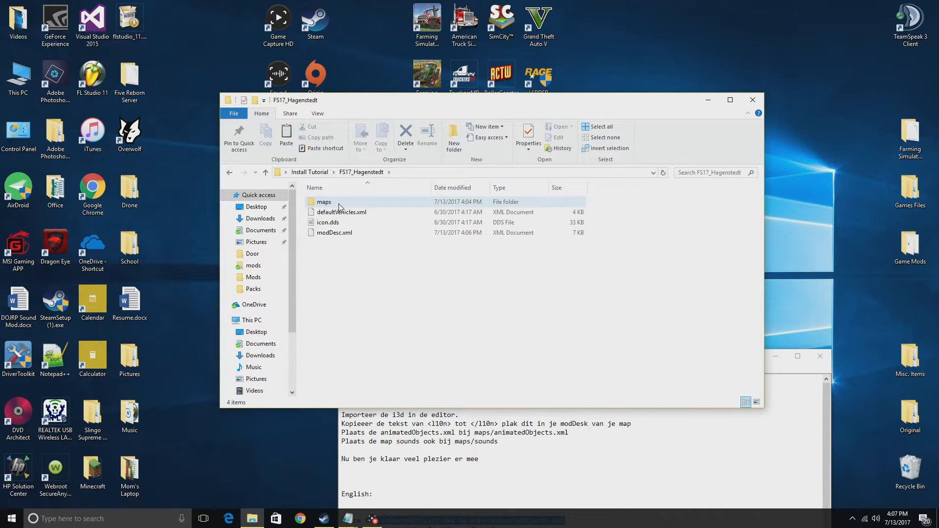
pyautogui.click(519, 467)
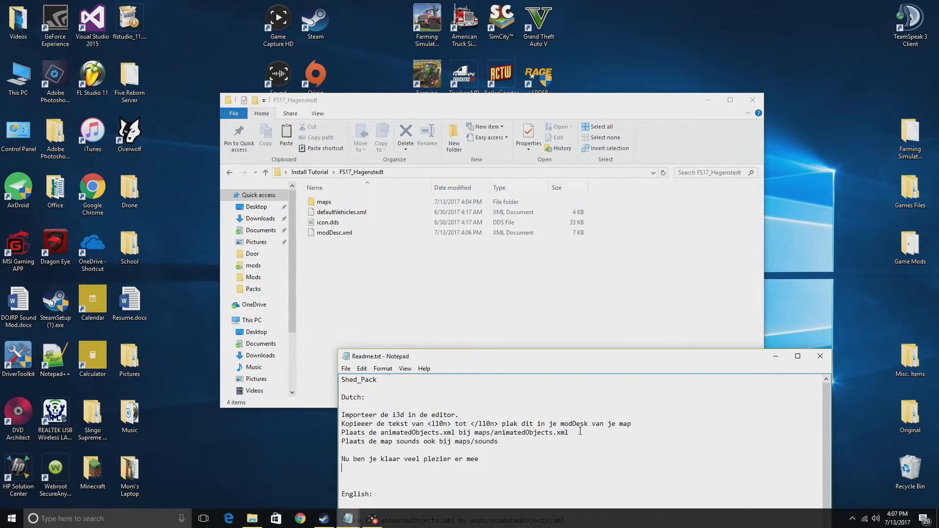
pyautogui.moveTo(502, 366); pyautogui.dragTo(584, 156)
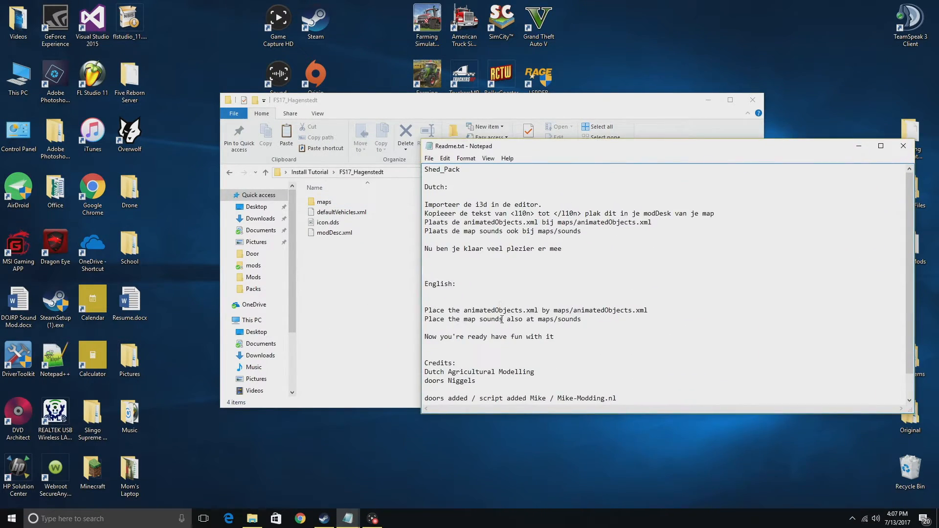
pyautogui.moveTo(554, 311); pyautogui.dragTo(576, 311)
pyautogui.doubleClick(347, 203)
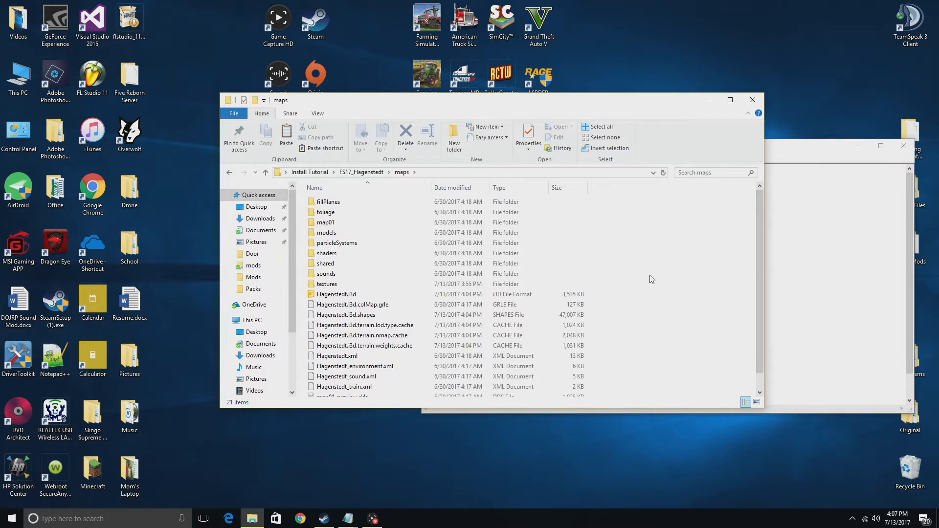
pyautogui.hotkey('ctrl', 'v')
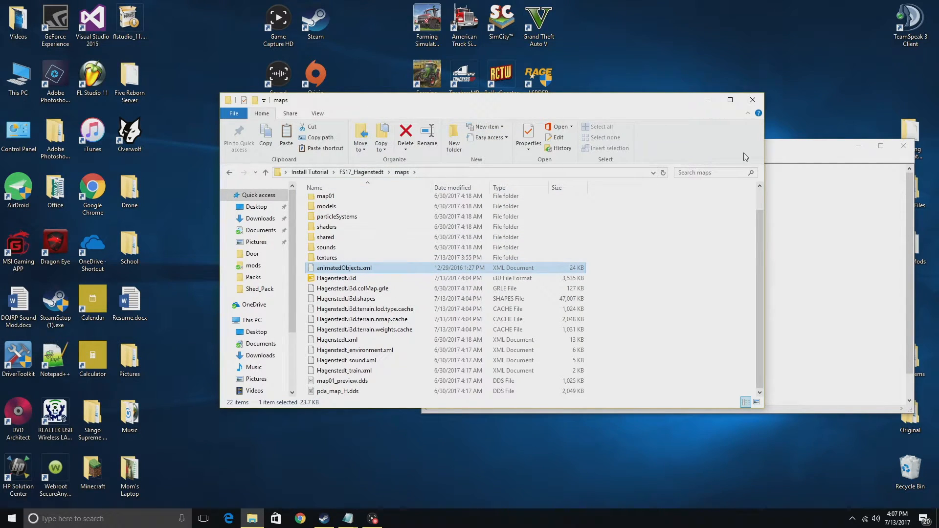
# Delete the English line about placing animatedObjects.xml from Readme.txt
pyautogui.click(789, 155)
pyautogui.moveTo(655, 309); pyautogui.dragTo(425, 307)
pyautogui.press('BackSpace')
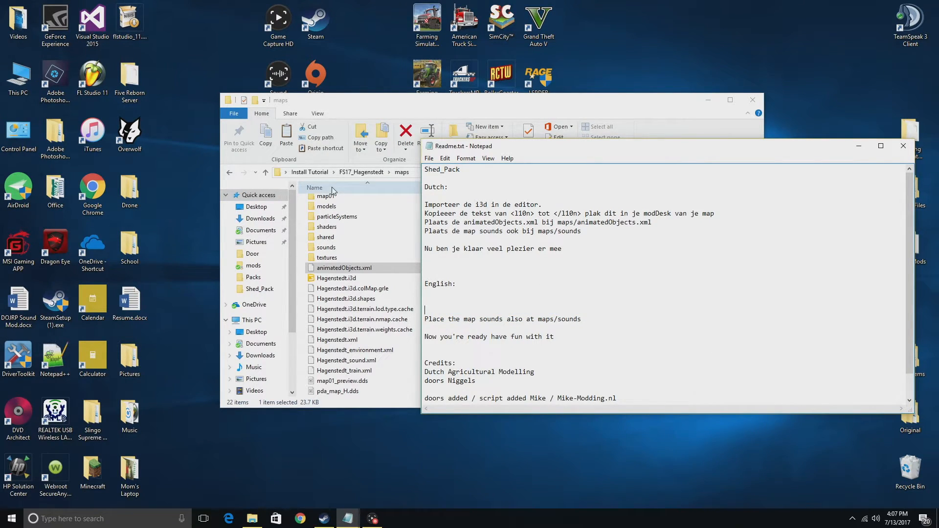
# Return to the Shed_Pack folder, look inside its sounds folder, and copy that whole folder
pyautogui.click(309, 173)
pyautogui.click(337, 213)
pyautogui.doubleClick(337, 214)
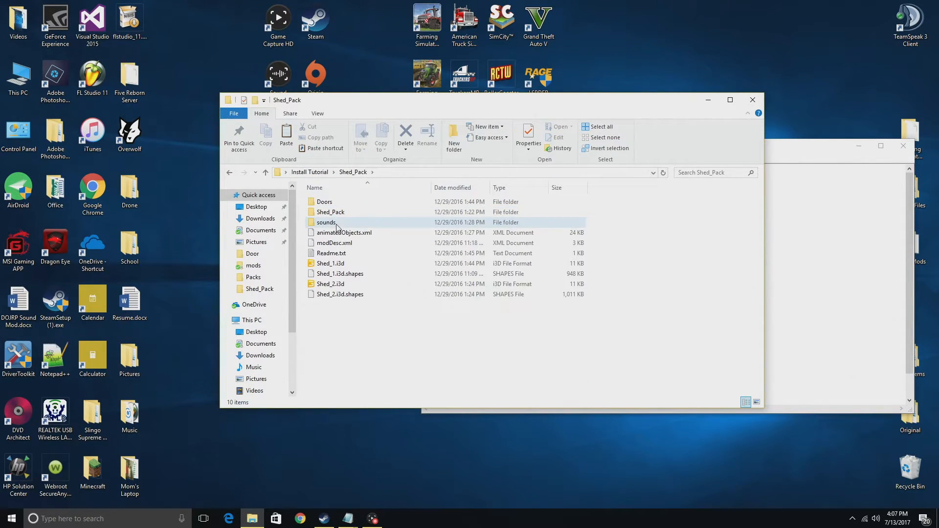
pyautogui.doubleClick(340, 225)
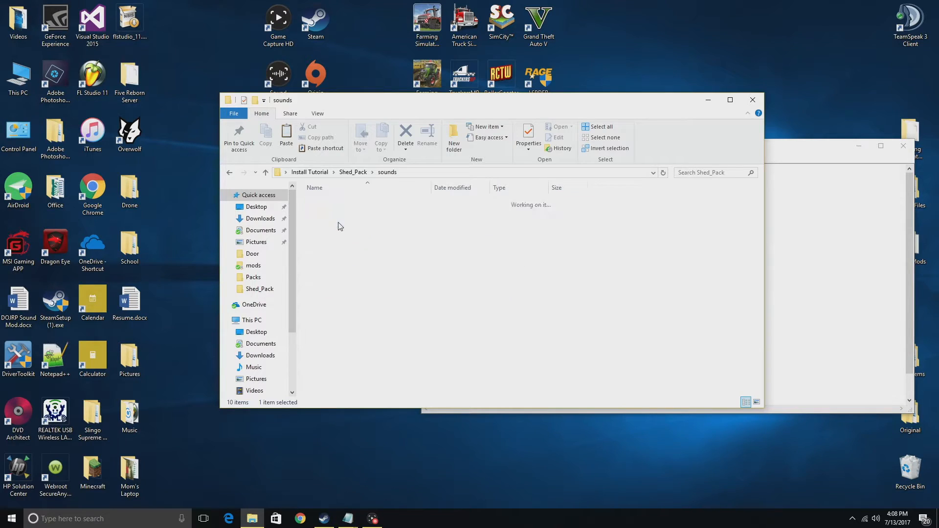
pyautogui.moveTo(380, 299); pyautogui.dragTo(352, 262)
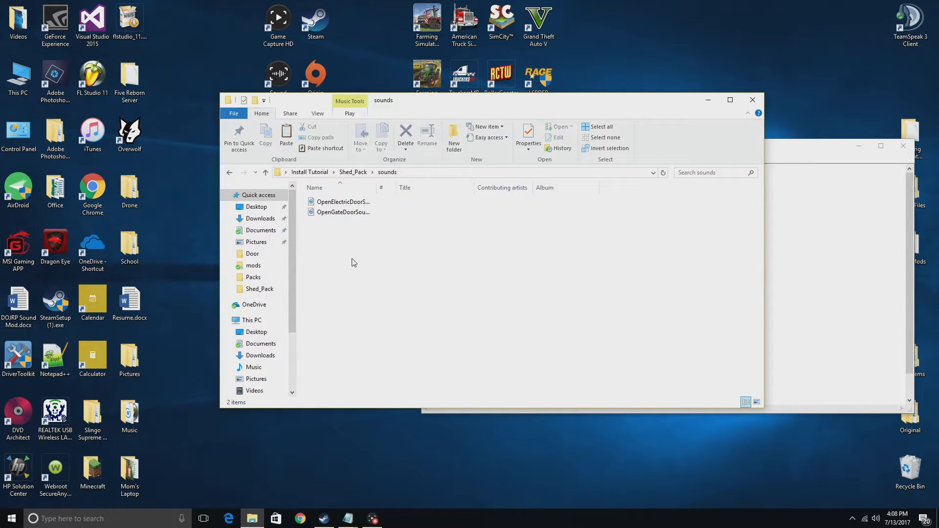
pyautogui.click(230, 172)
pyautogui.click(323, 224)
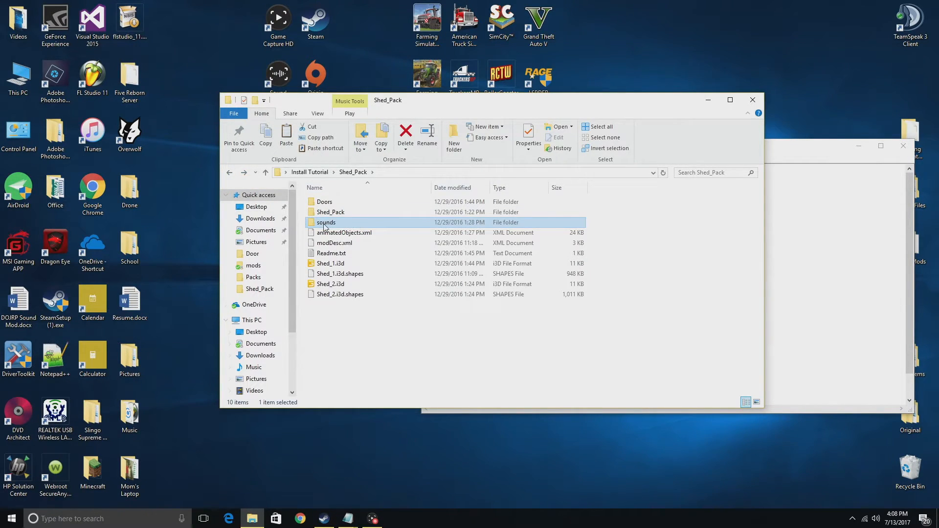
pyautogui.press('Return')
pyautogui.rightClick(362, 222)
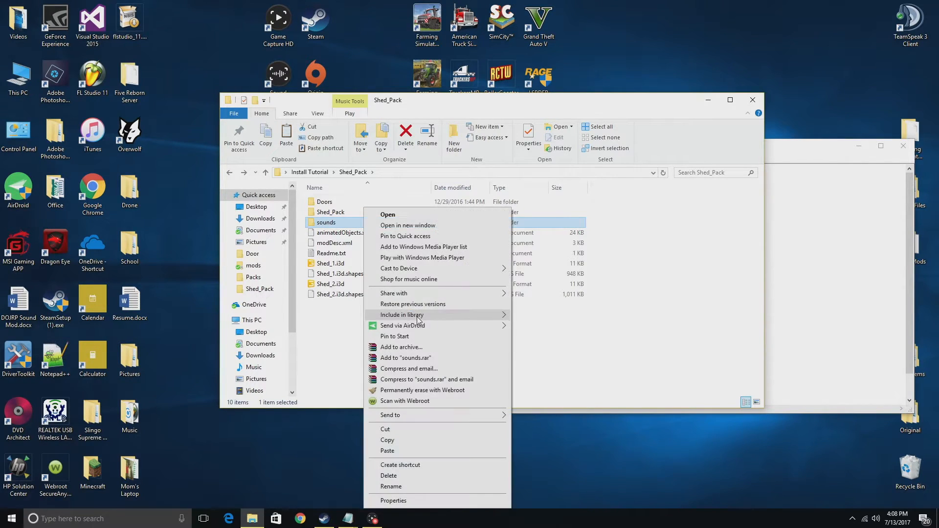
pyautogui.click(398, 441)
# Paste the copied sounds folder into FS17_Hagenstedt's maps folder and open the merged sounds folder to check its files
pyautogui.click(308, 173)
pyautogui.doubleClick(343, 201)
pyautogui.doubleClick(354, 205)
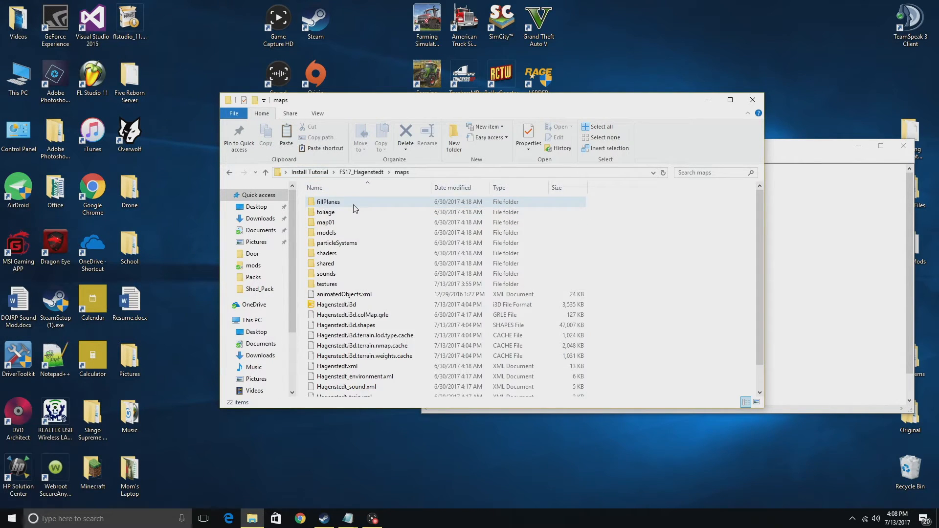
pyautogui.click(768, 247)
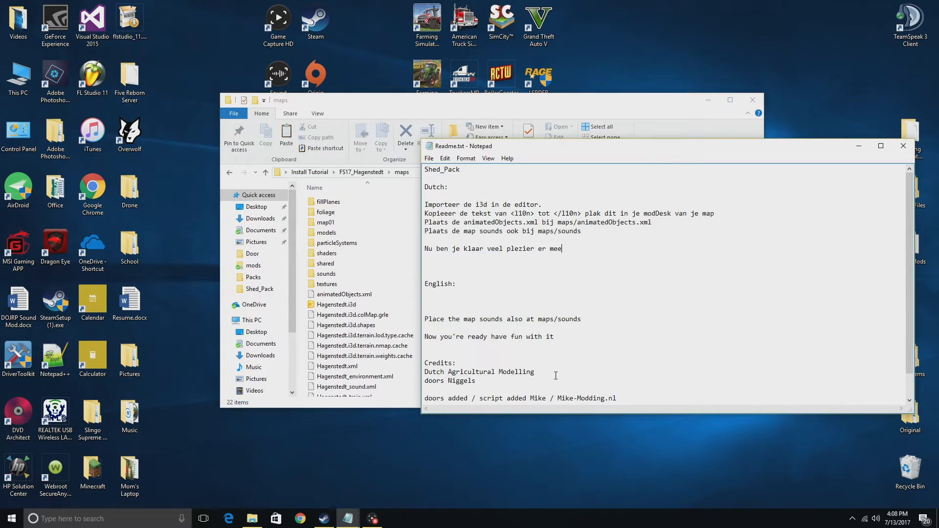
pyautogui.click(415, 233)
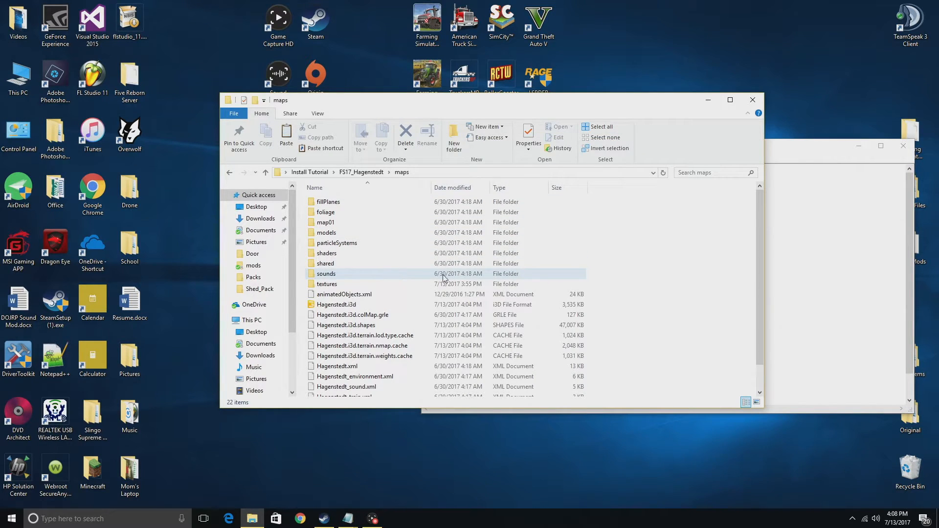
pyautogui.rightClick(667, 268)
pyautogui.click(695, 335)
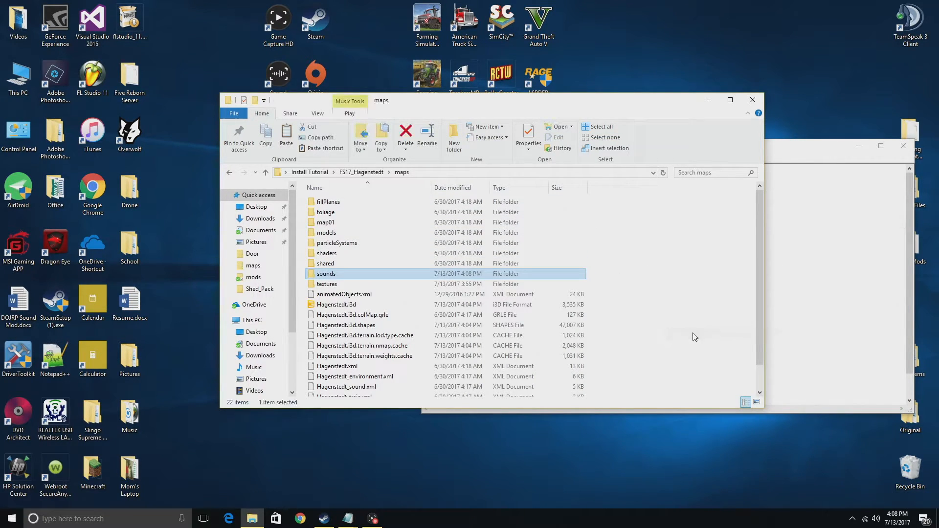
pyautogui.doubleClick(362, 275)
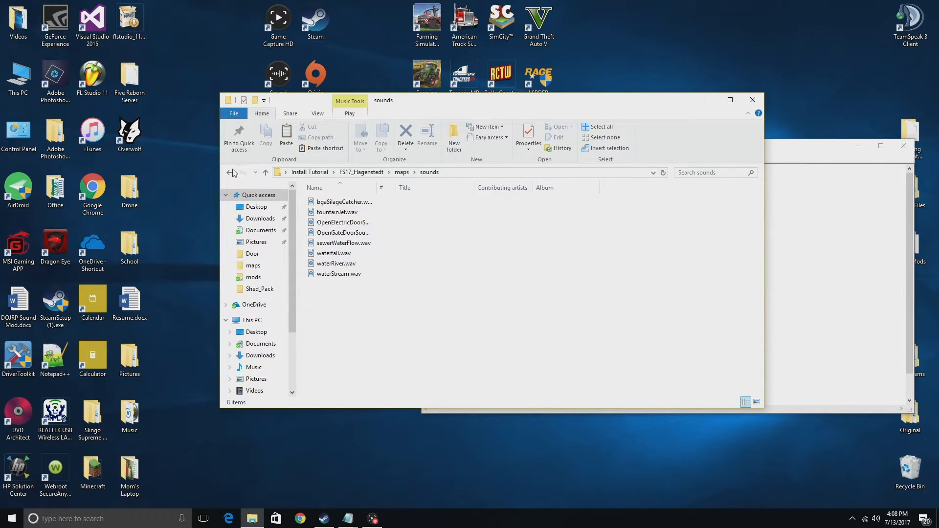
# Delete the English line about the map sounds from Readme.txt and close the file without saving changes
pyautogui.click(814, 231)
pyautogui.moveTo(591, 316); pyautogui.dragTo(423, 319)
pyautogui.press('BackSpace')
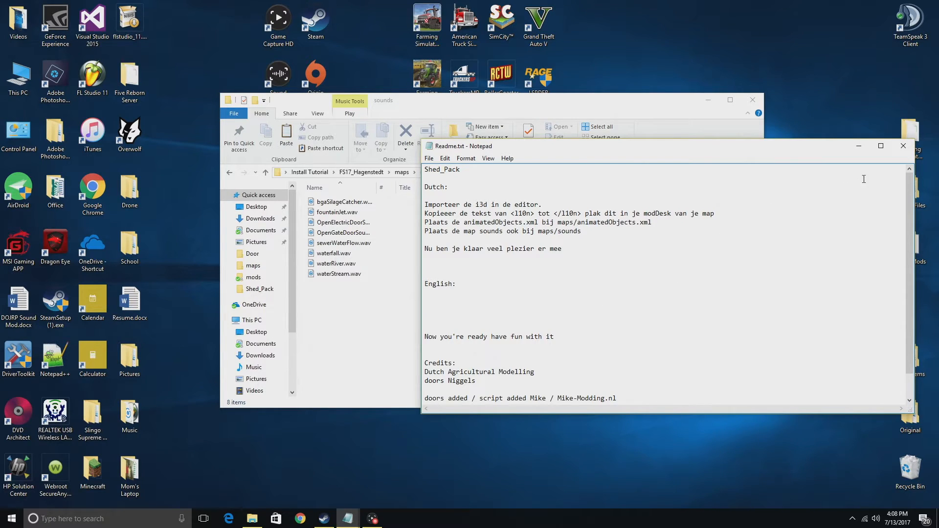
pyautogui.click(903, 146)
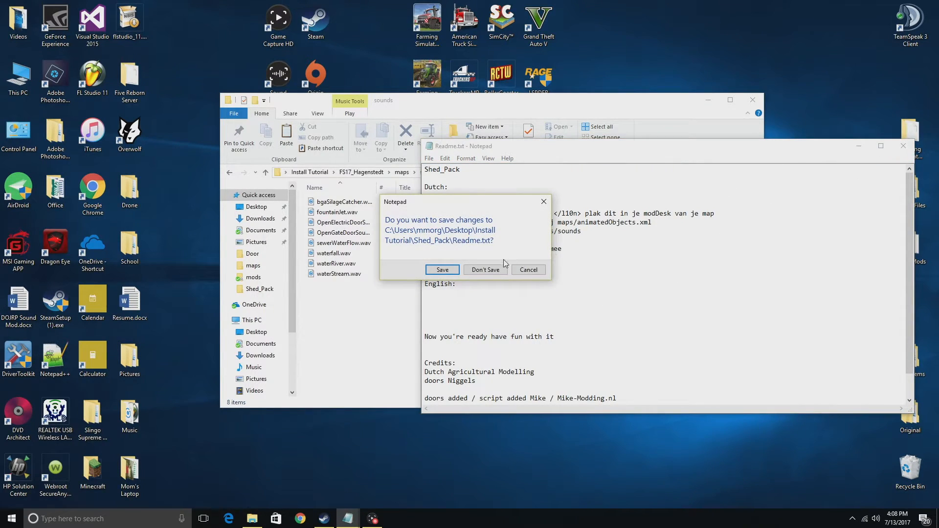
pyautogui.click(486, 270)
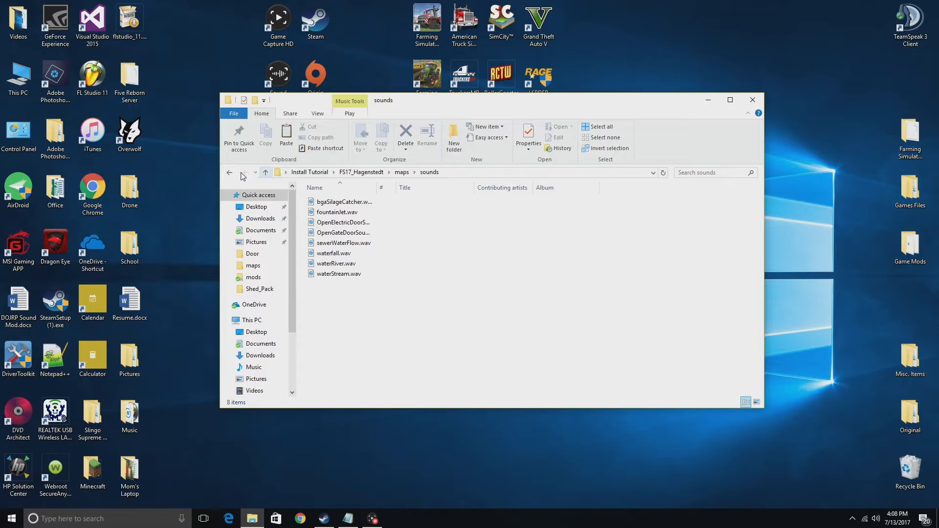
# Compress the maps folder, defaultVehicles.xml, icon.dds and modDesc.xml in FS17_Hagenstedt into one zip archive named FS17_Hagenstedt
pyautogui.click(230, 176)
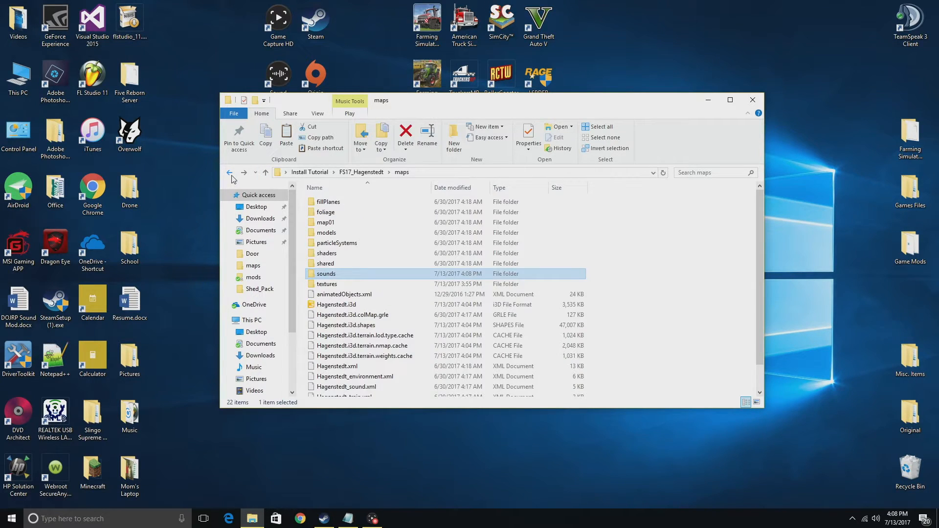
pyautogui.click(230, 172)
pyautogui.click(230, 172)
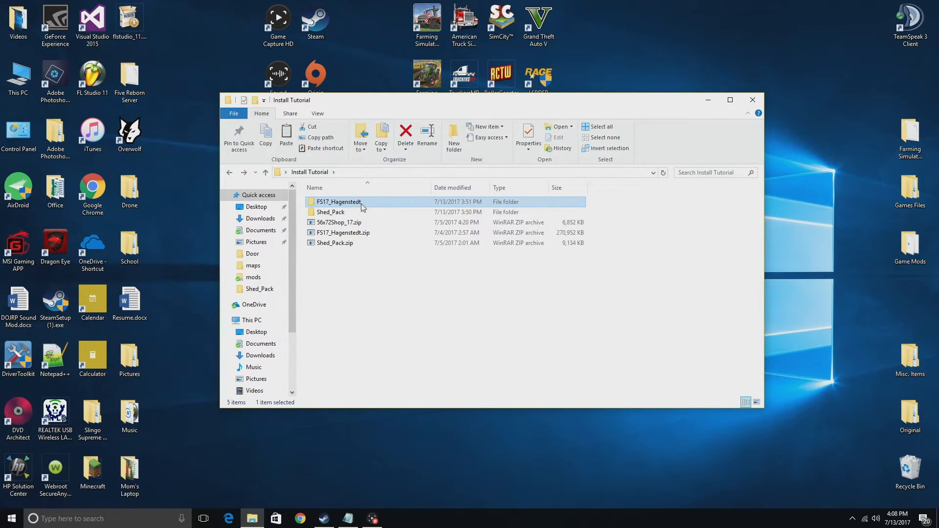
pyautogui.doubleClick(363, 207)
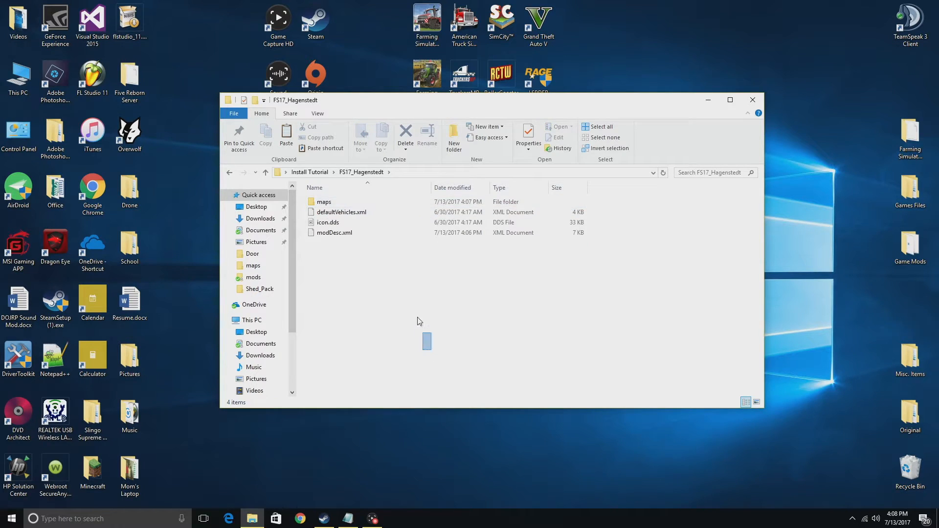
pyautogui.moveTo(426, 347); pyautogui.dragTo(364, 171)
pyautogui.rightClick(343, 213)
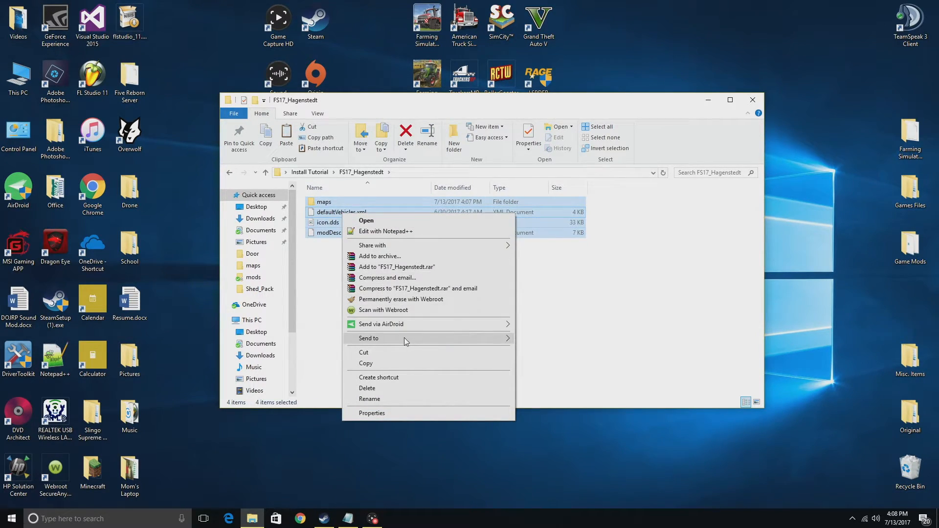
pyautogui.moveTo(405, 341)
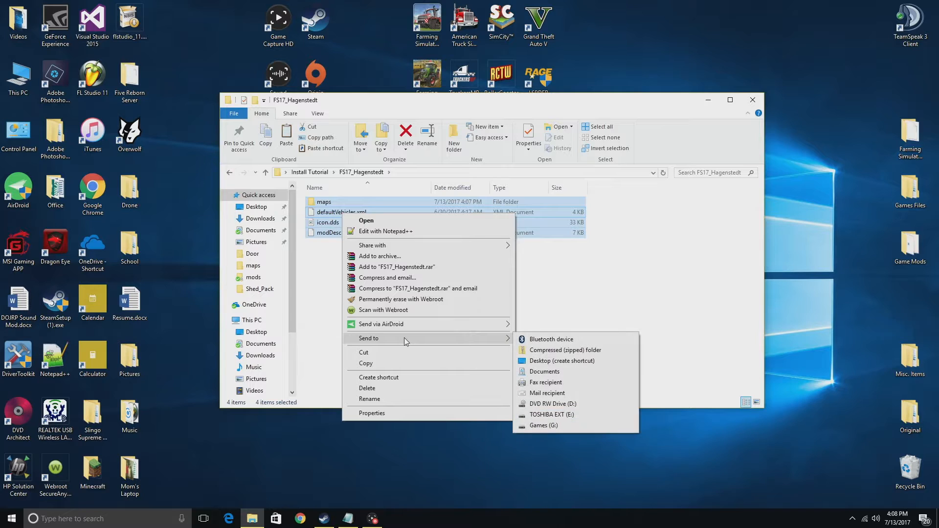
pyautogui.click(548, 354)
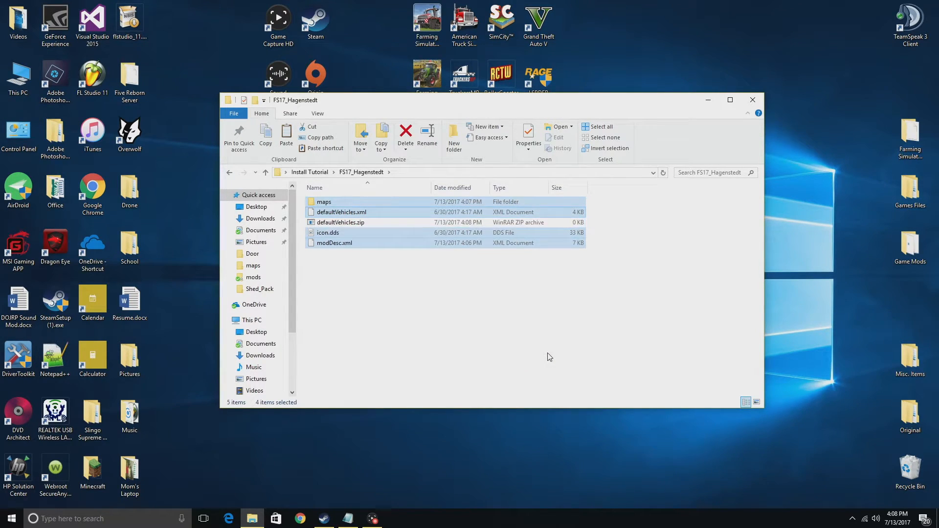
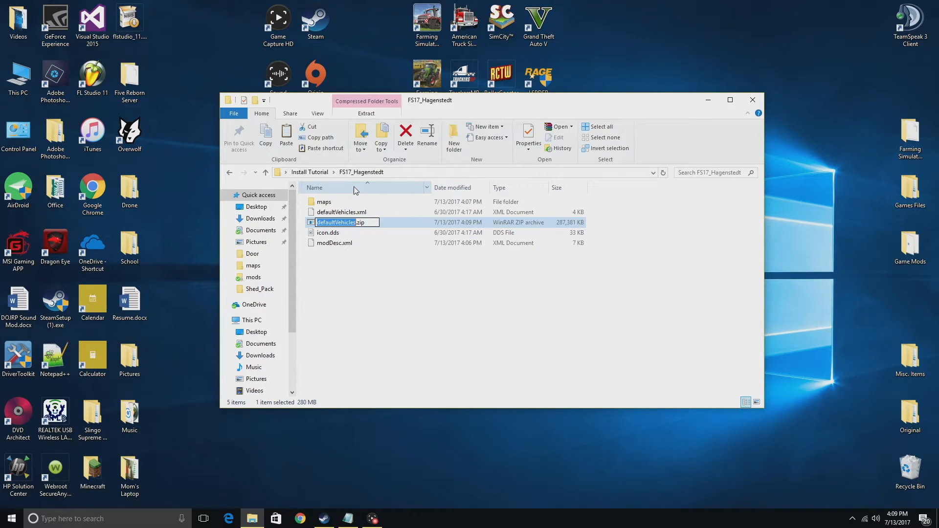
pyautogui.write('FS17_Hagenstedt')
pyautogui.press('Return')
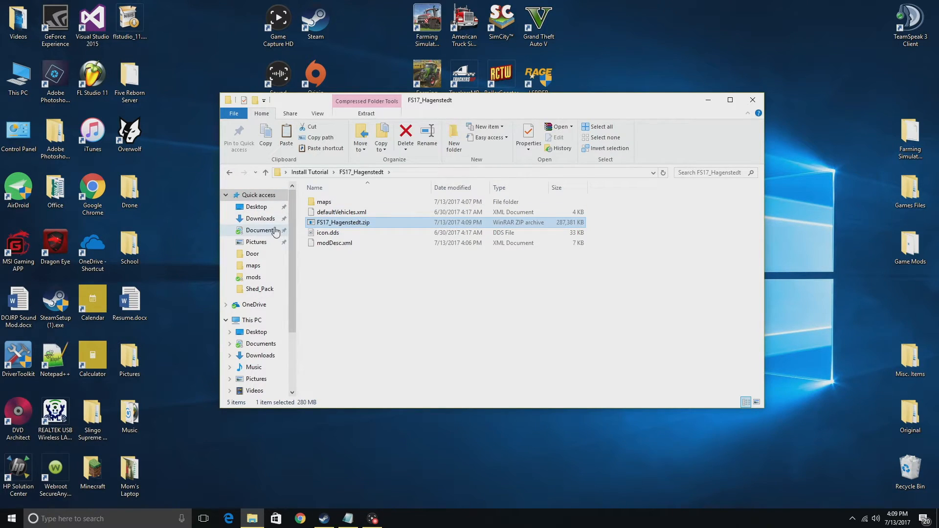
# Go back to the Install Tutorial folder, open the desktop's Original folder beside it, and select all of its items
pyautogui.click(311, 172)
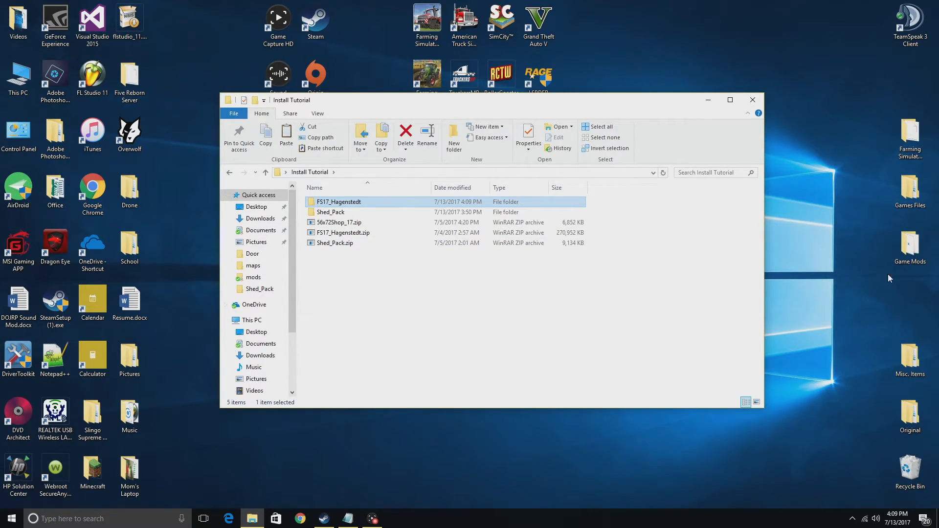
pyautogui.doubleClick(910, 413)
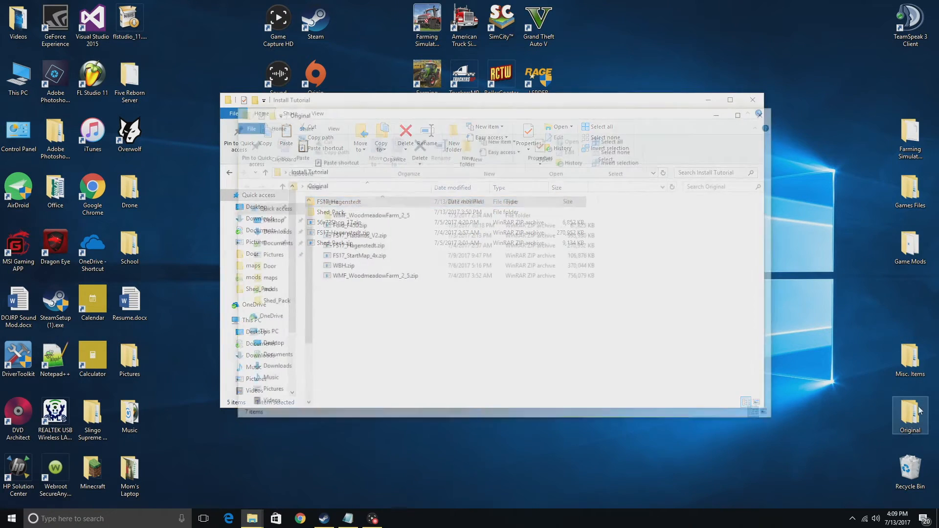
pyautogui.moveTo(354, 113); pyautogui.dragTo(482, 109)
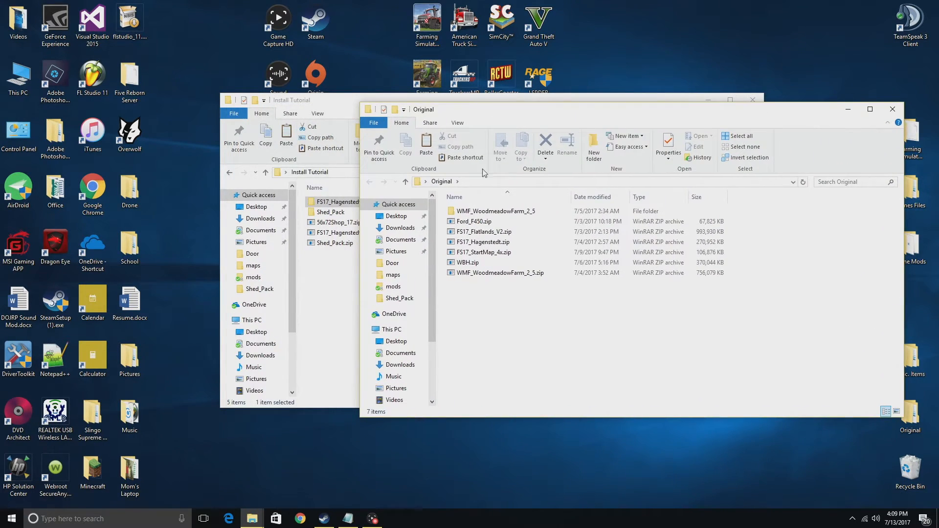
pyautogui.moveTo(501, 307); pyautogui.dragTo(519, 201)
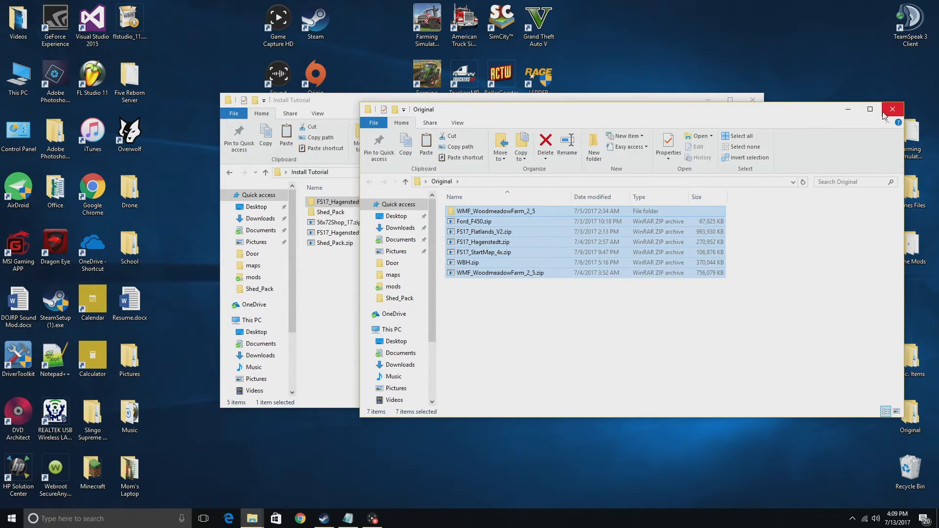
# Close the Original folder and copy FS17_Hagenstedt.zip from inside Install Tutorial's FS17_Hagenstedt folder
pyautogui.click(503, 264)
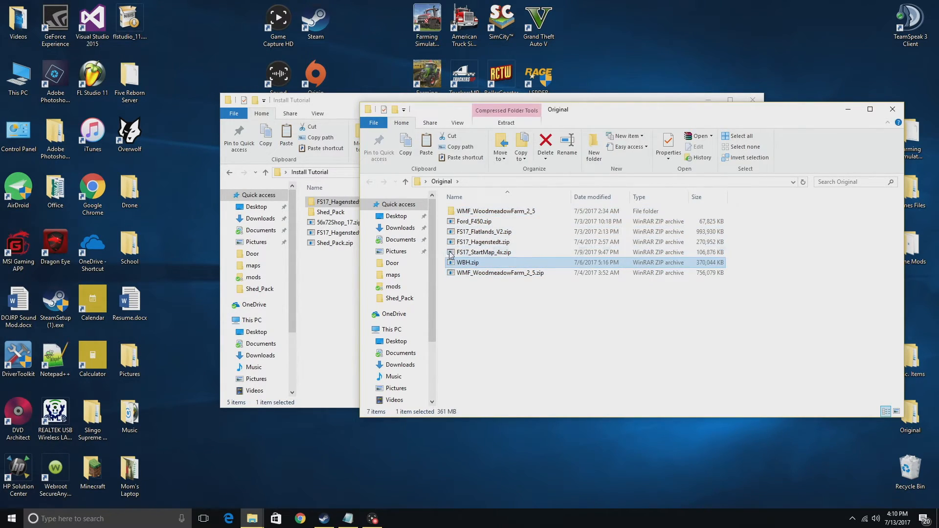
pyautogui.click(892, 109)
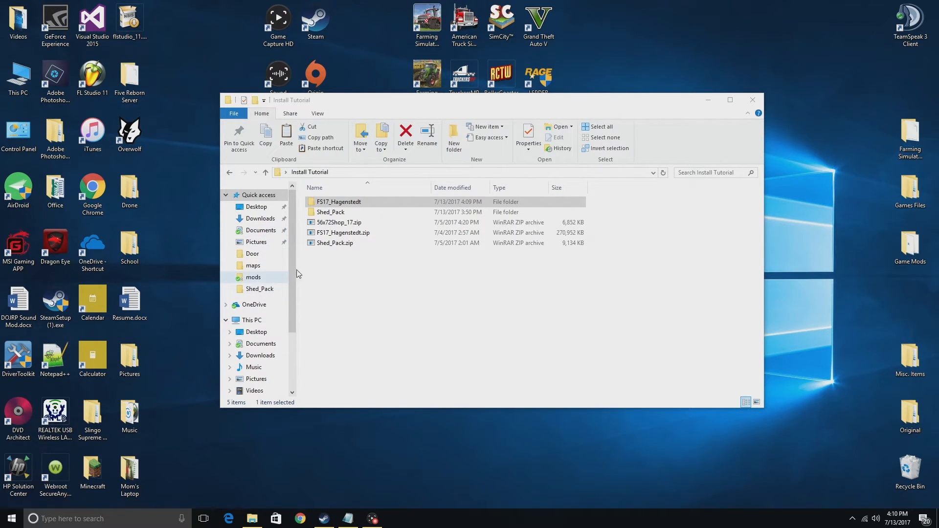
pyautogui.doubleClick(346, 202)
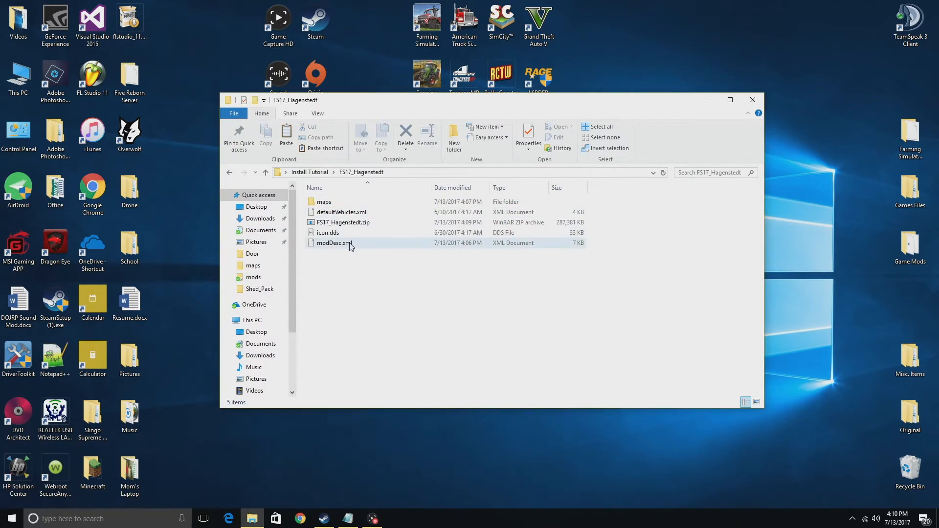
pyautogui.click(359, 224)
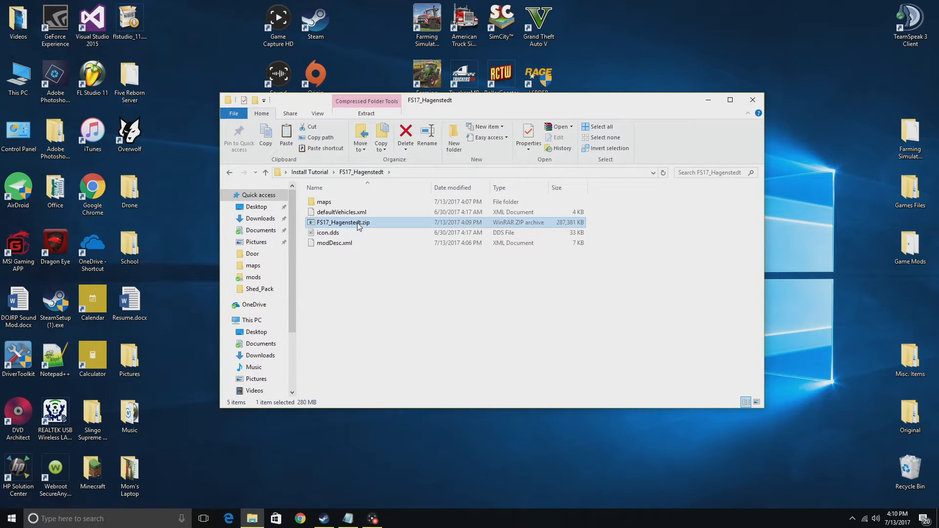
pyautogui.rightClick(359, 225)
pyautogui.click(394, 391)
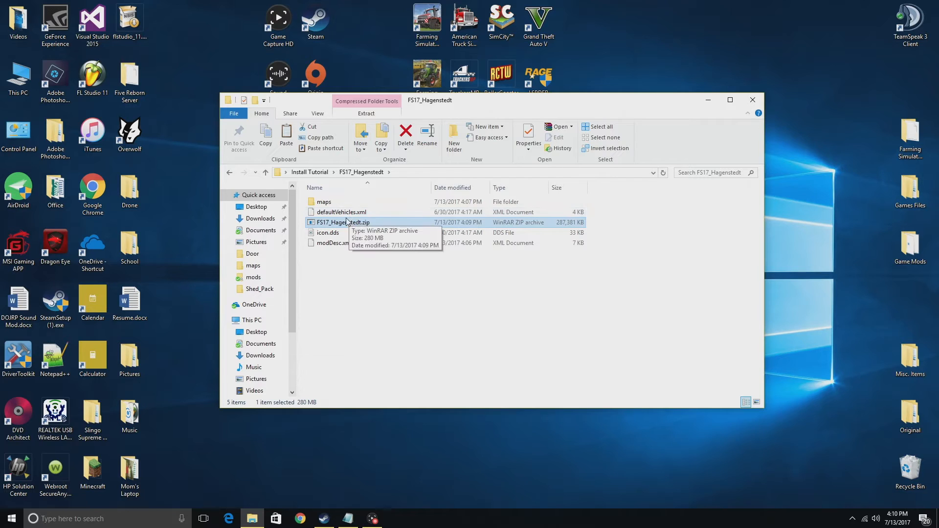
# Go to the game's mods folder through Documents, My Games and FarmingSimulator2017
pyautogui.click(253, 278)
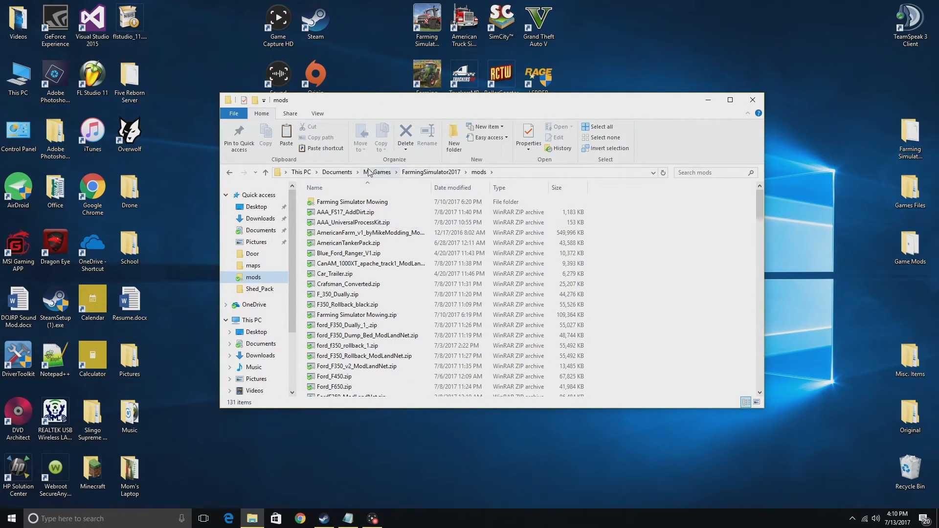
pyautogui.click(338, 172)
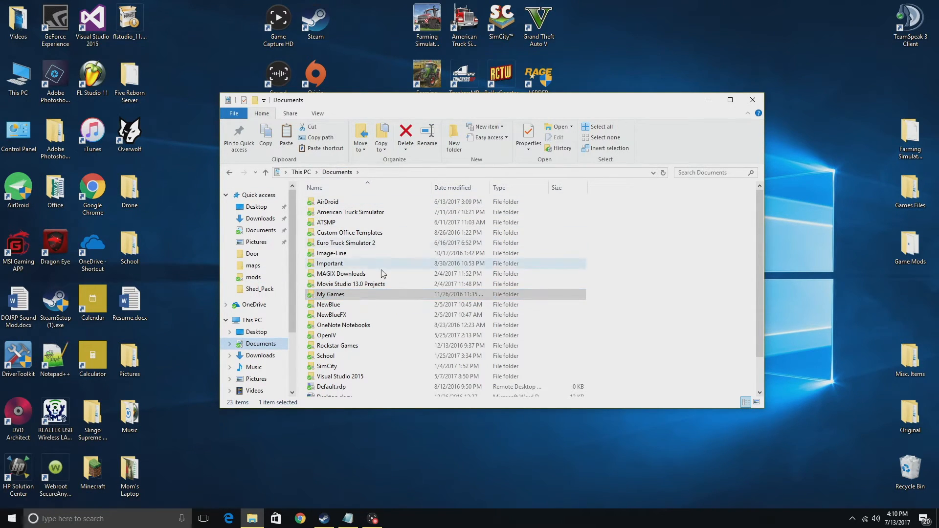
pyautogui.doubleClick(337, 295)
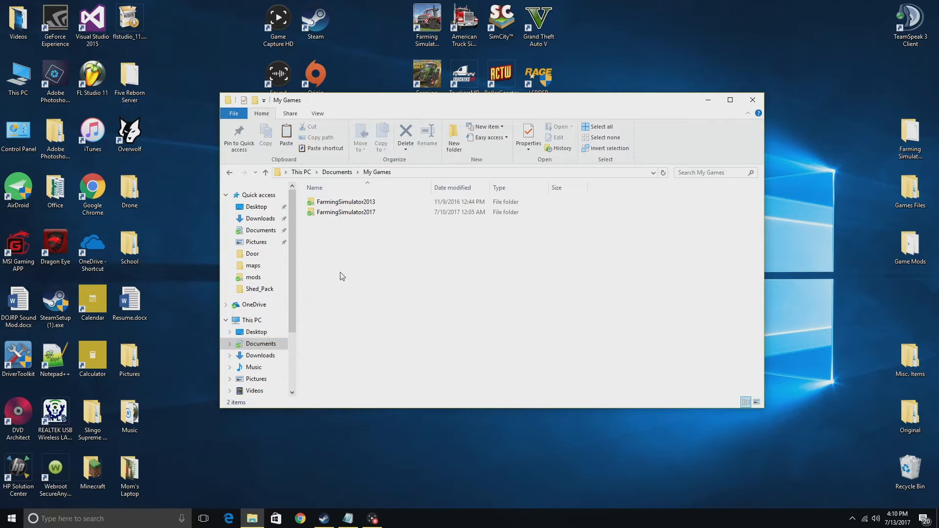
pyautogui.doubleClick(341, 213)
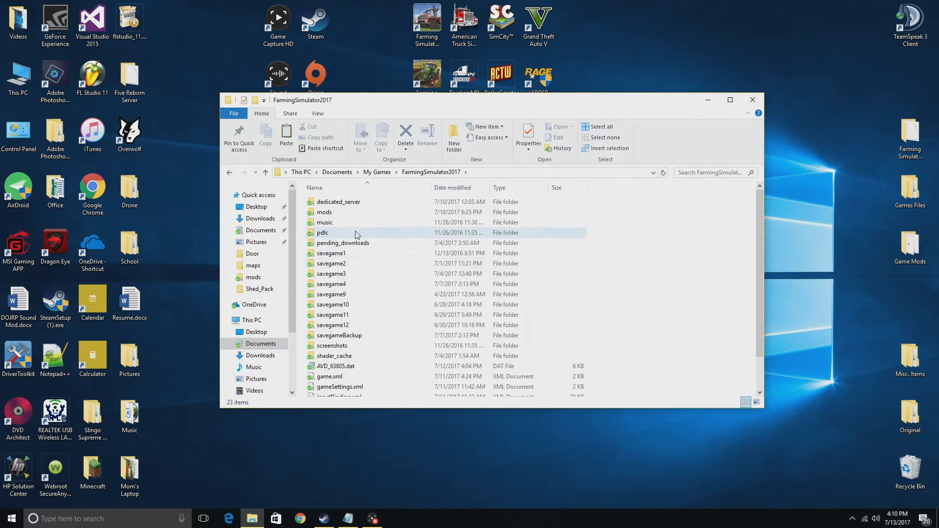
pyautogui.doubleClick(345, 213)
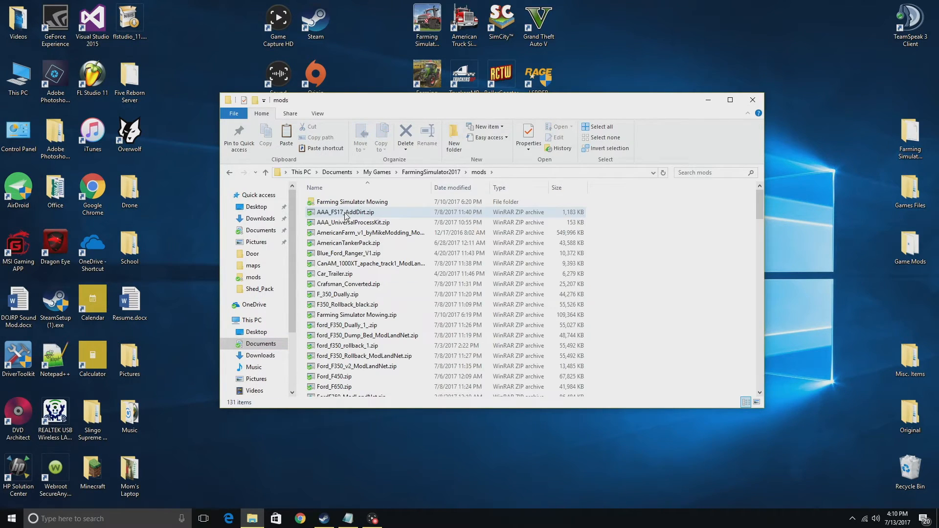
# Paste FS17_Hagenstedt.zip into the mods folder, replacing the existing file of the same name
pyautogui.rightClick(660, 247)
pyautogui.click(690, 314)
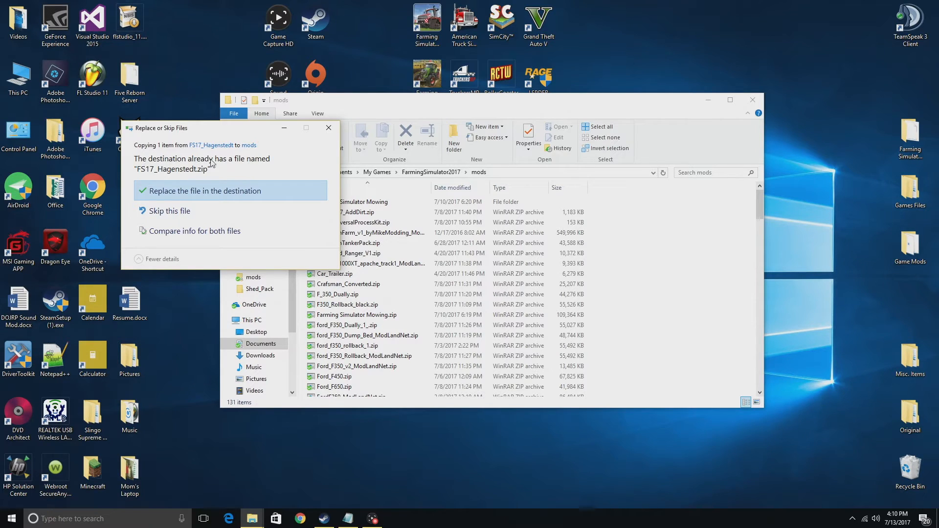
pyautogui.click(207, 193)
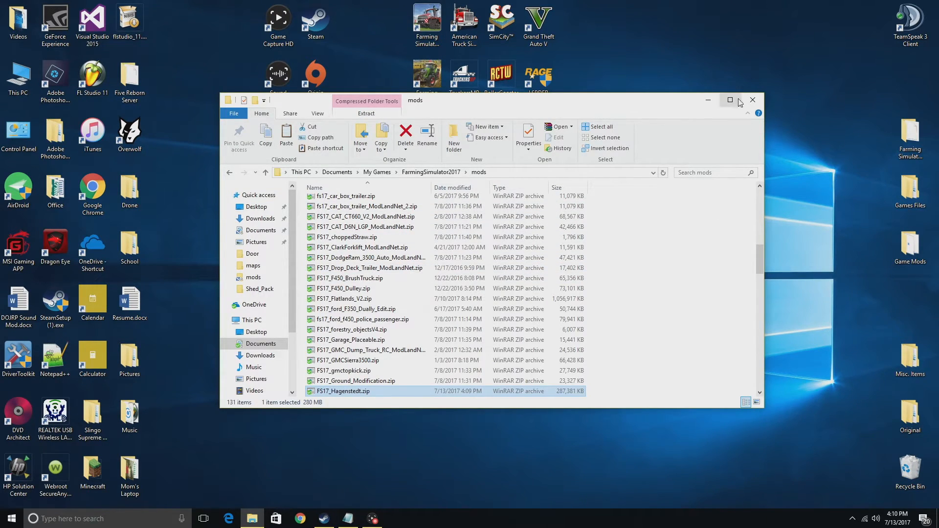
# Close the mods folder window and launch Farming Simulator 17 from the desktop
pyautogui.click(751, 106)
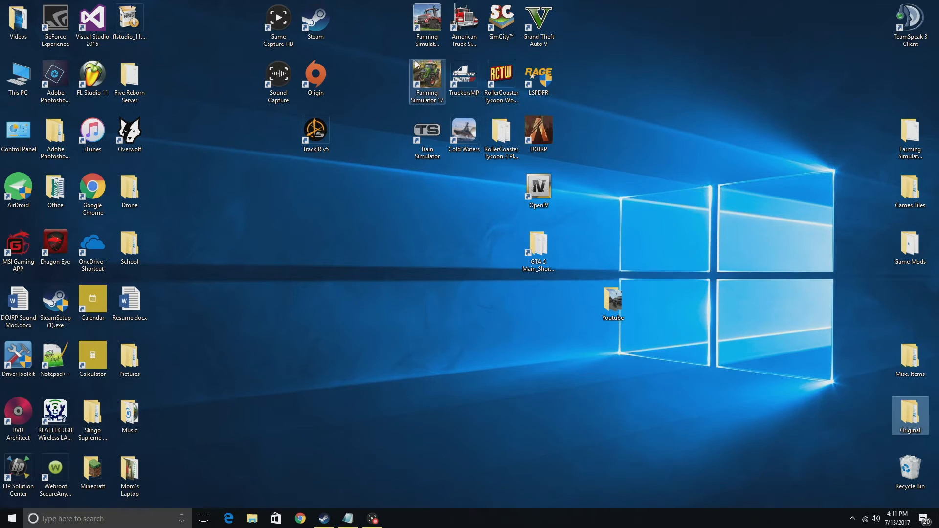
pyautogui.click(431, 77)
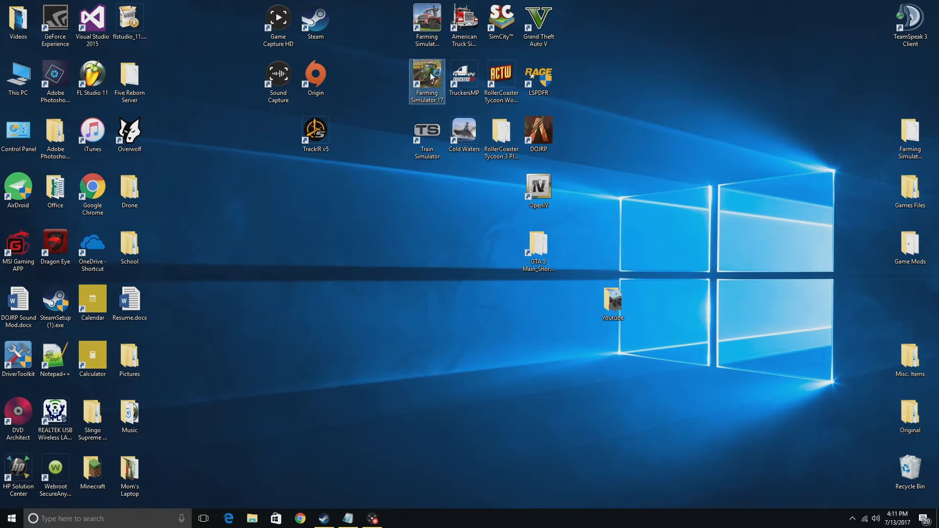
pyautogui.doubleClick(431, 76)
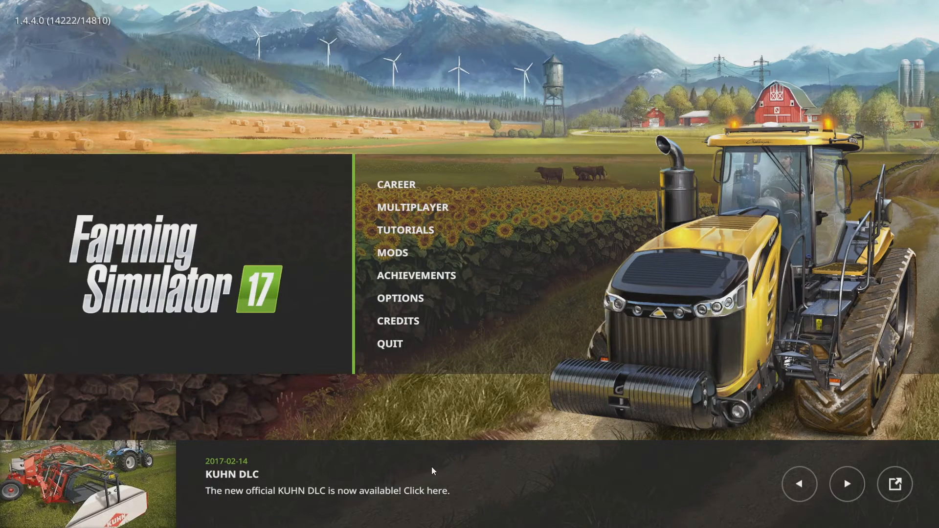
# Look at the Map category in the ModHub and return to the main menu
pyautogui.click(441, 256)
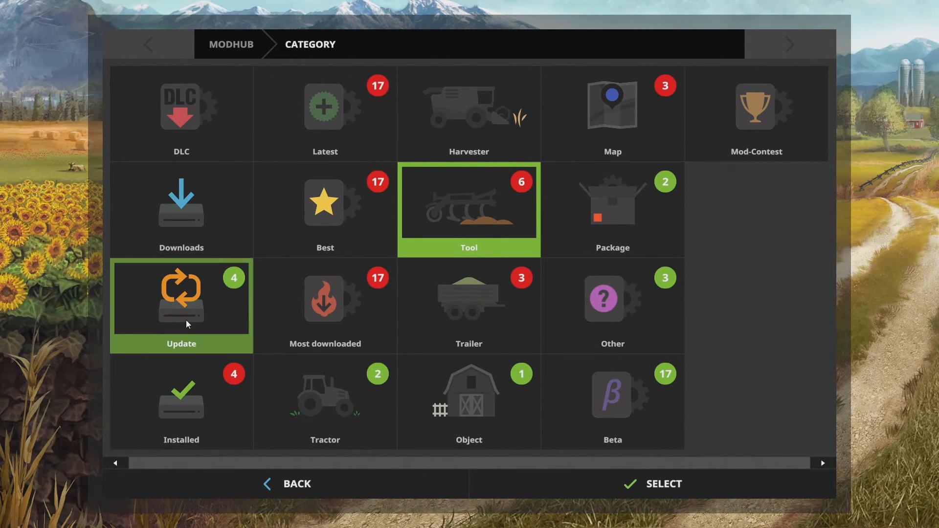
pyautogui.click(619, 112)
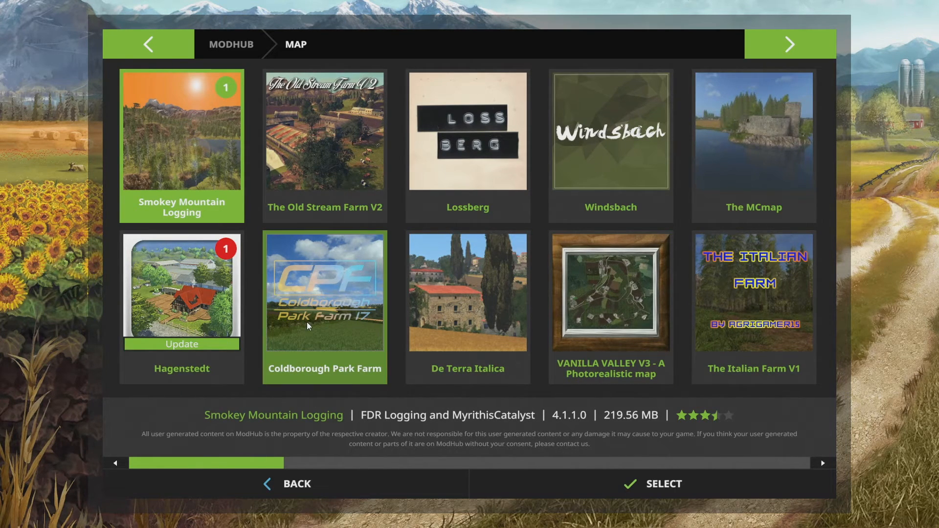
pyautogui.click(269, 484)
pyautogui.click(269, 484)
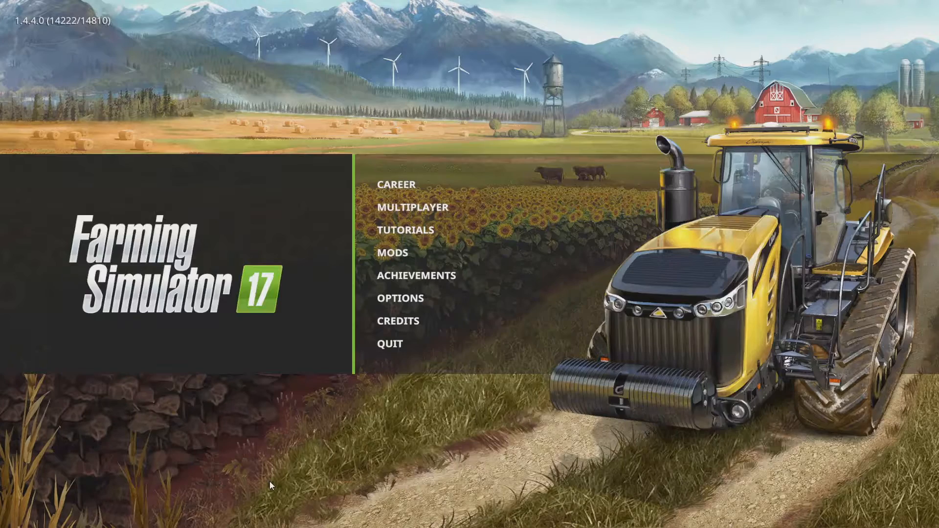
# Start a new career in the unused Savegame 5 slot and choose Hagenstedt as the map
pyautogui.click(418, 182)
pyautogui.scroll(-4, 418, 206)
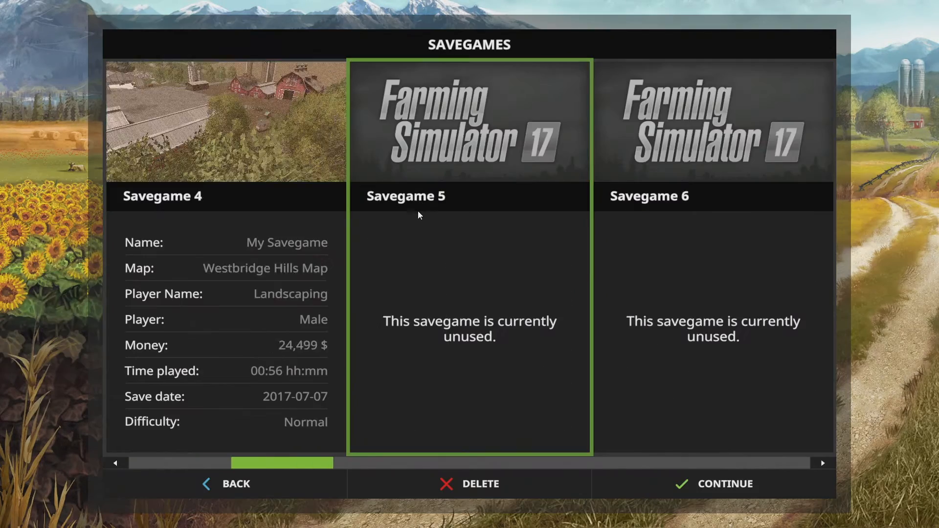
pyautogui.click(269, 240)
pyautogui.click(421, 226)
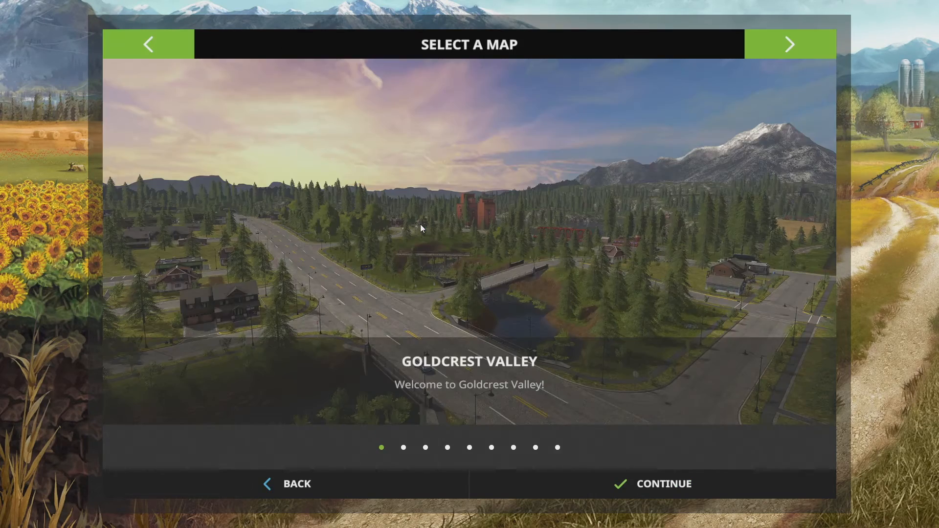
pyautogui.click(170, 46)
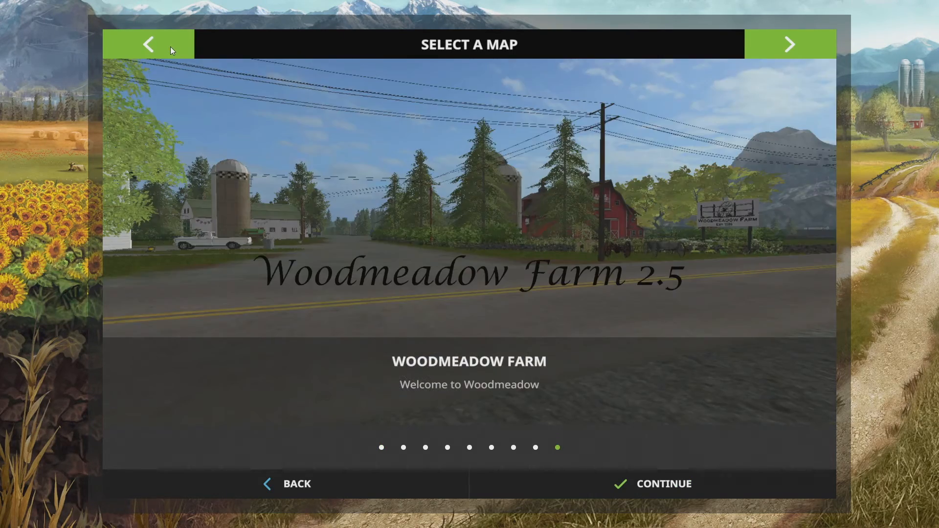
pyautogui.click(170, 46)
pyautogui.click(170, 46)
pyautogui.click(171, 46)
pyautogui.click(170, 46)
pyautogui.click(170, 46)
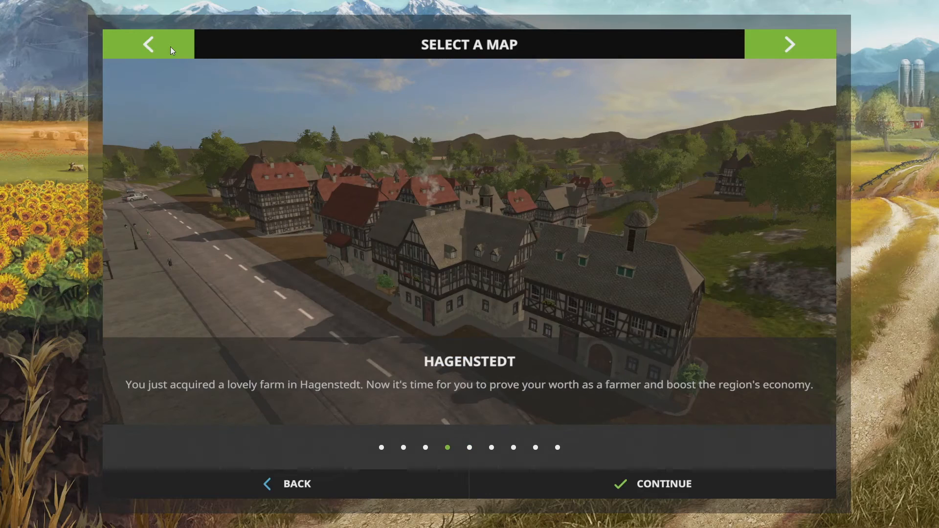
pyautogui.click(607, 486)
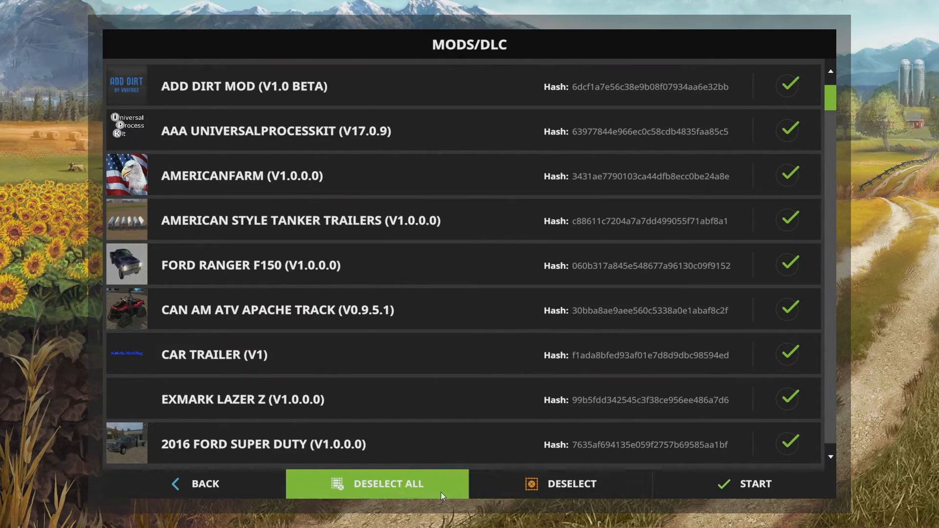
# Deselect all mods, check through the list that Hagenstedt is still ticked, and start the game
pyautogui.click(413, 491)
pyautogui.scroll(-10, 489, 294)
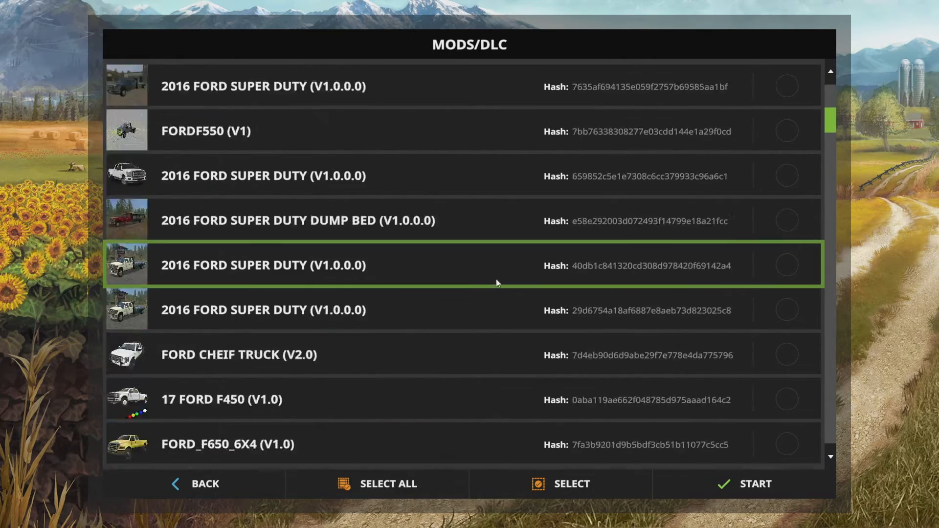
pyautogui.scroll(-20, 518, 295)
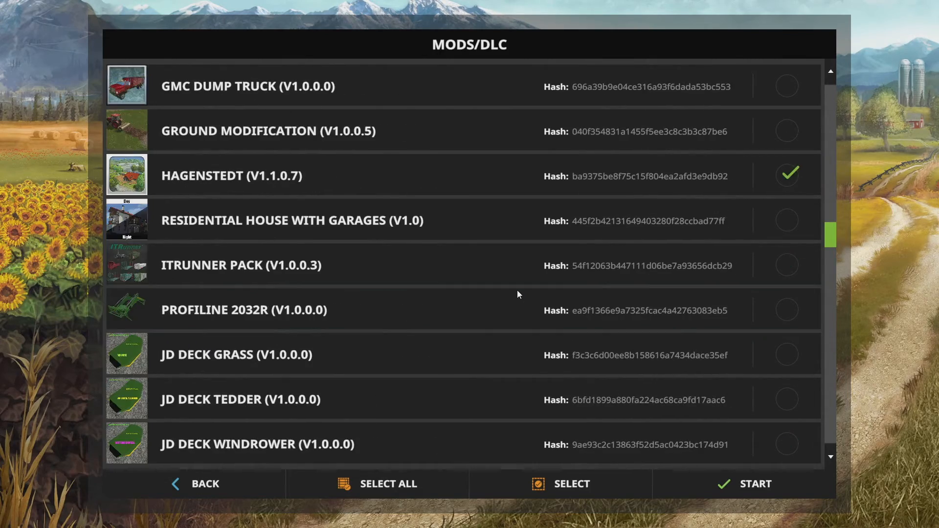
pyautogui.scroll(9, 518, 294)
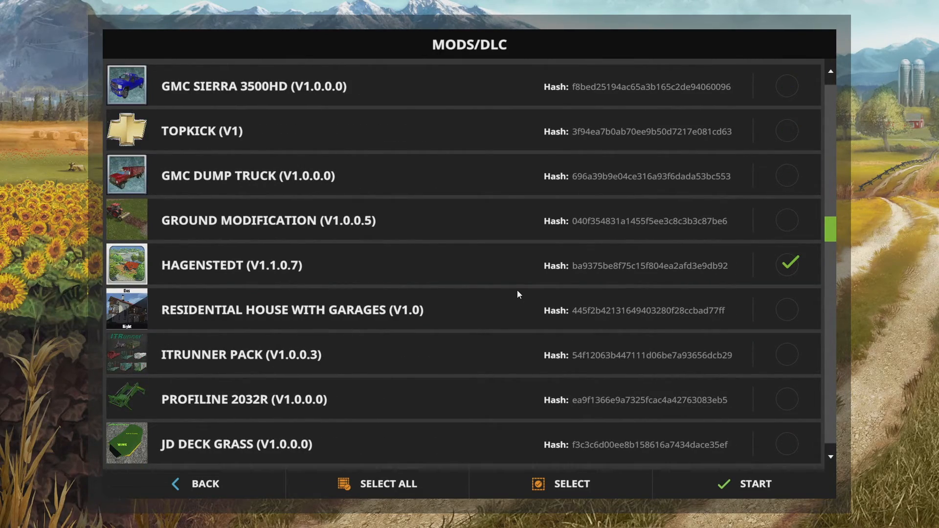
pyautogui.scroll(-2, 517, 294)
pyautogui.scroll(1, 517, 293)
pyautogui.scroll(-12, 515, 297)
pyautogui.scroll(-20, 514, 303)
pyautogui.scroll(-20, 509, 342)
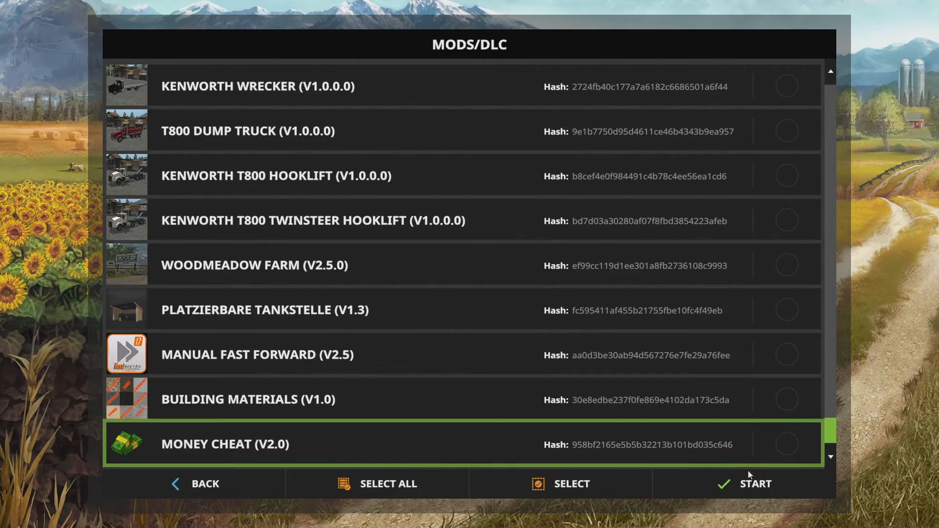
pyautogui.click(747, 476)
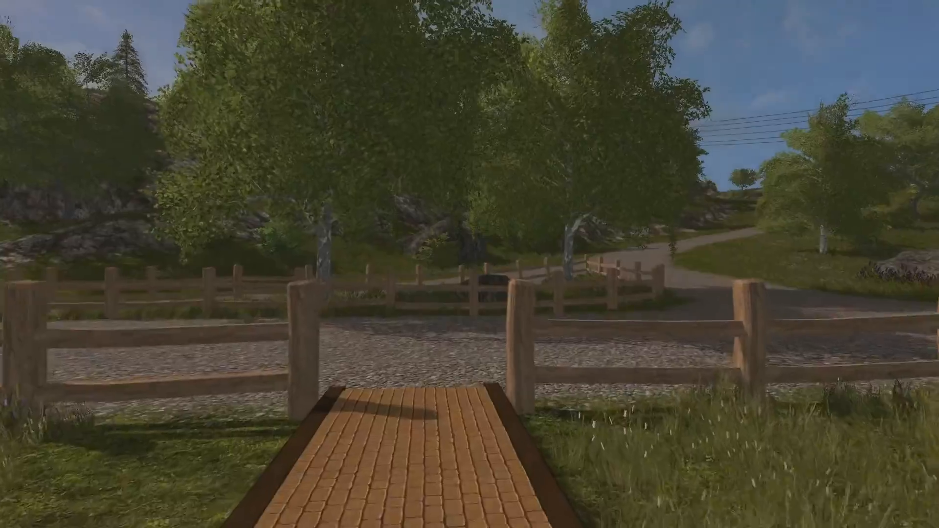
# Enter the map, walk out onto the gravel road, switch to the Hürlimann H 488 tractor and look around the farmyard
pyautogui.press('w')
pyautogui.press('Return')
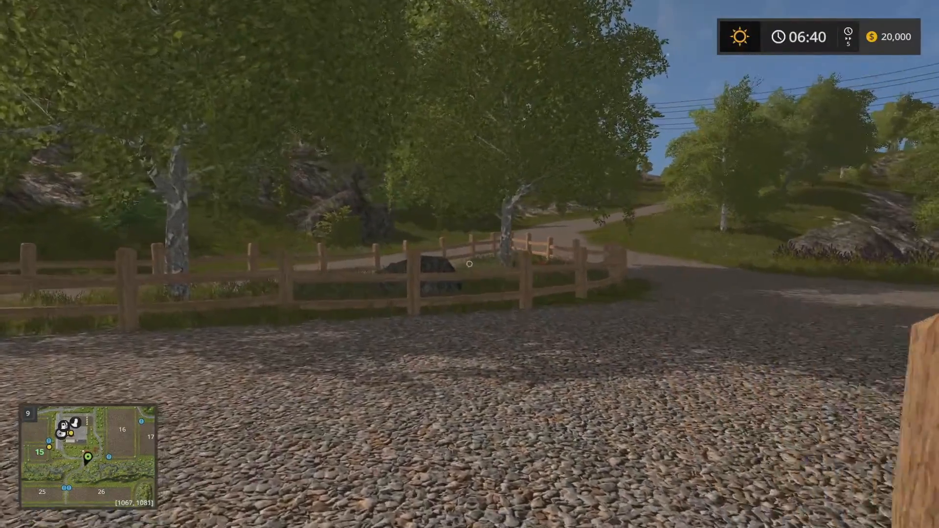
pyautogui.press('w')
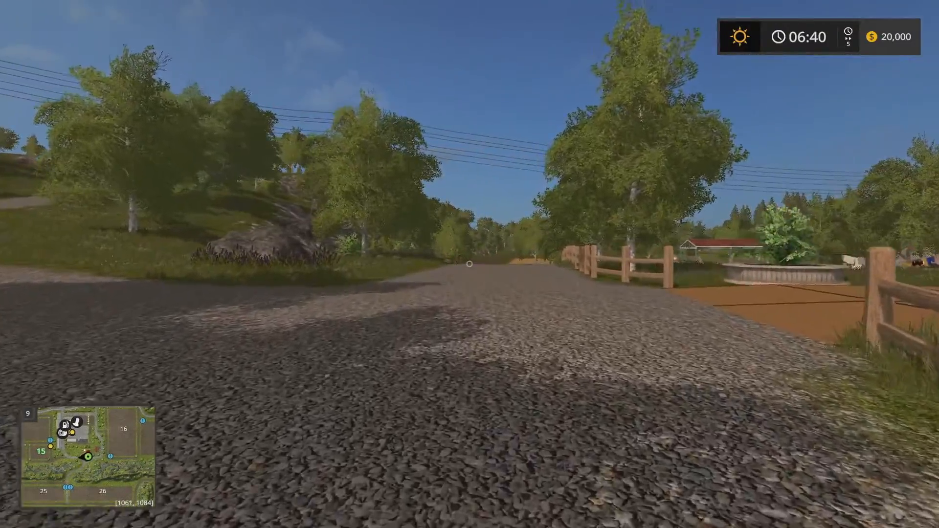
pyautogui.press('Tab')
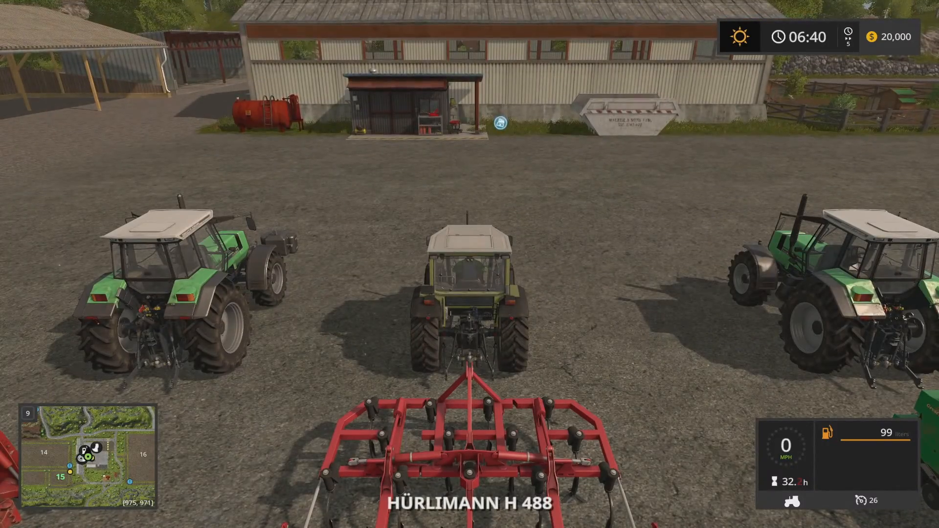
pyautogui.moveTo(342, 338); pyautogui.dragTo(181, 336, button='right')
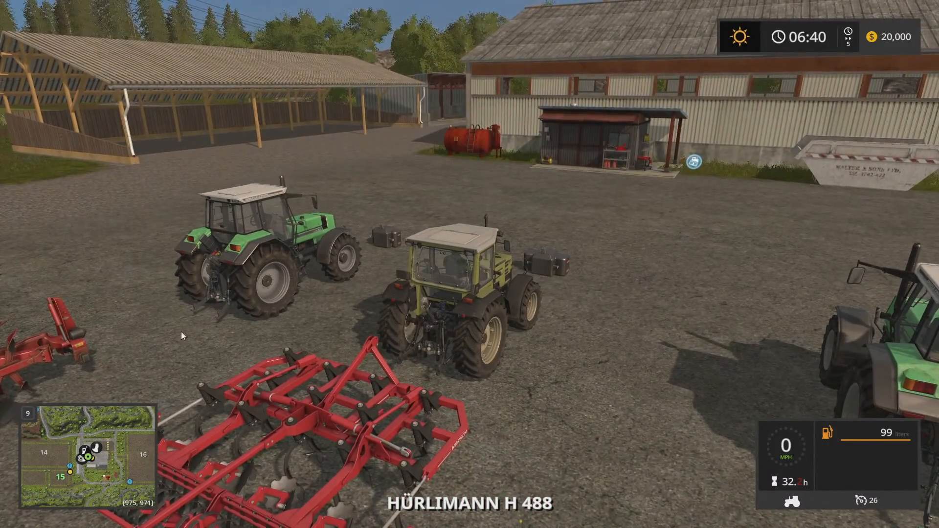
# Check the Game Settings page of the in-game menu and return to the game
pyautogui.press('Escape')
pyautogui.click(163, 55)
pyautogui.click(161, 48)
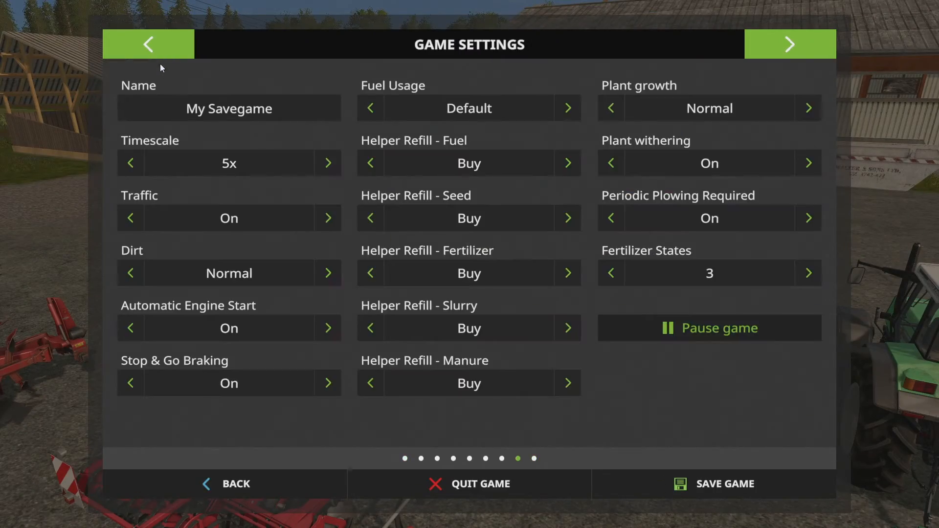
pyautogui.click(326, 337)
pyautogui.press('Escape')
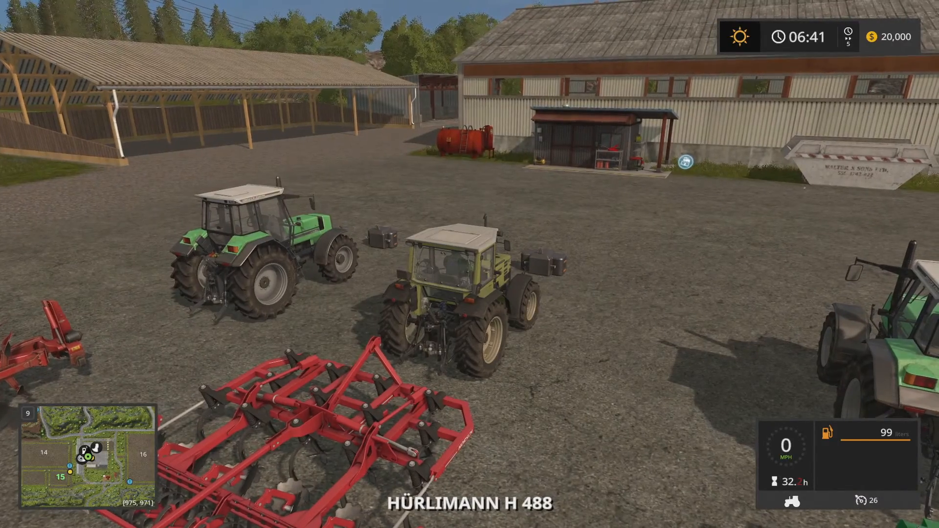
# Drive the Hürlimann H 488 out of the farmyard, past the wooden barn to the open shed with blue posts
pyautogui.press('w')
pyautogui.press('d')
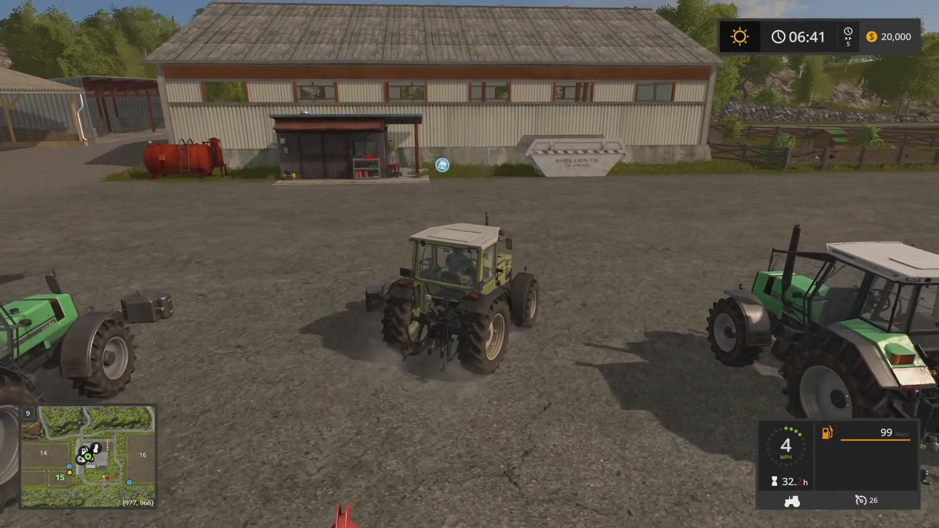
pyautogui.press('a')
pyautogui.press('w')
pyautogui.press('a')
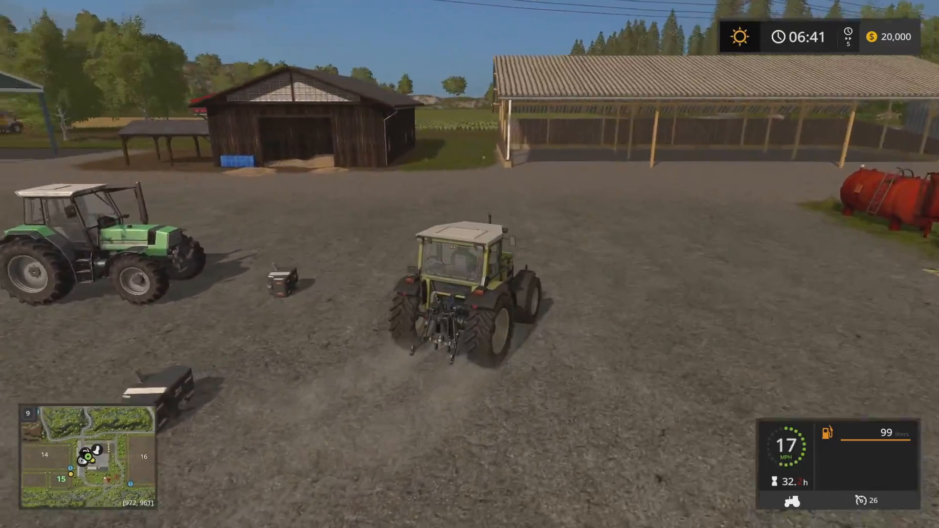
pyautogui.press('w')
pyautogui.press('d')
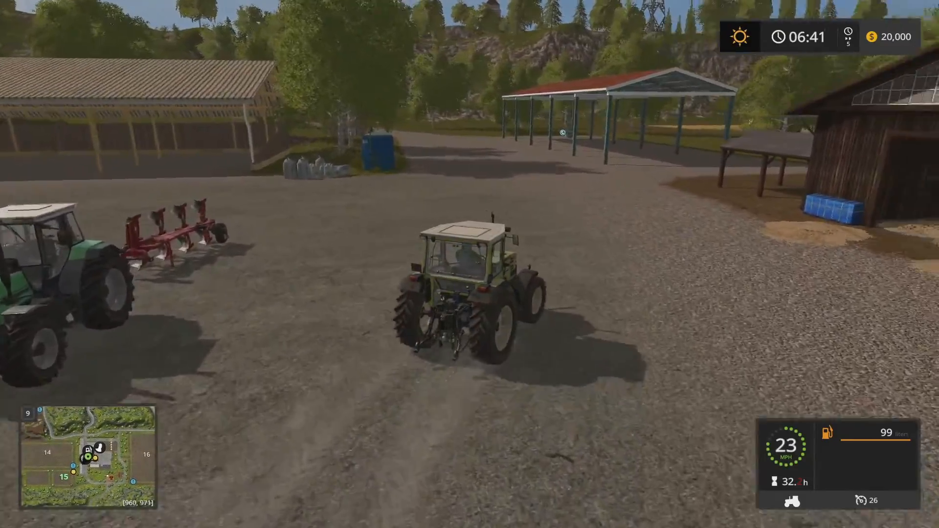
pyautogui.press('w')
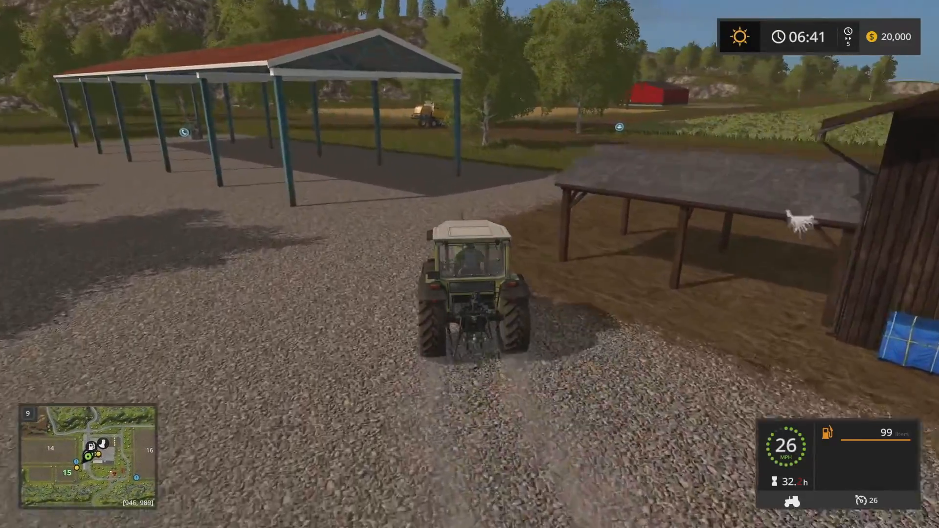
pyautogui.press('w')
pyautogui.press('a')
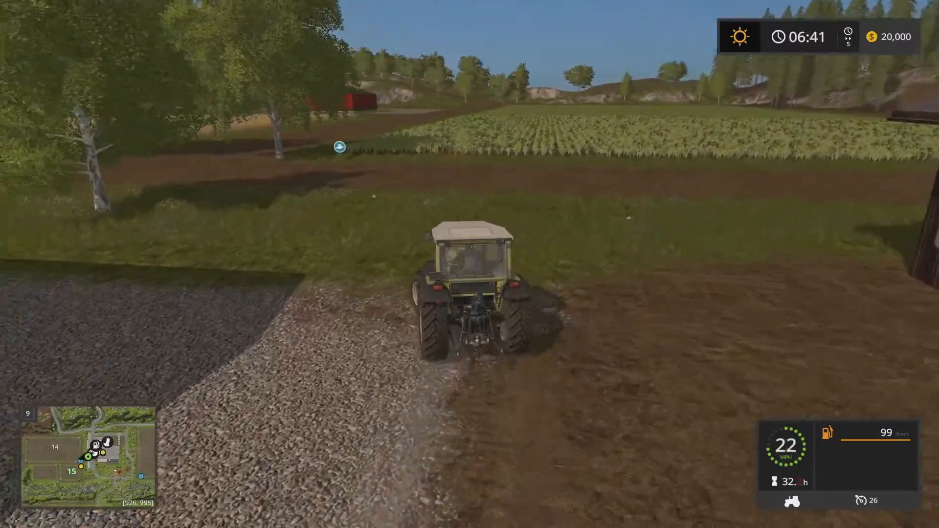
pyautogui.press('w')
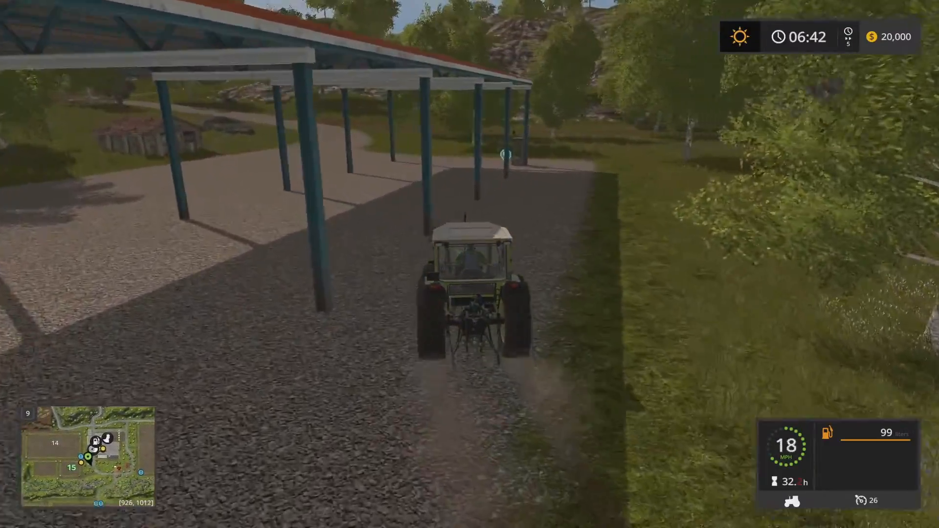
# Drive along the dirt track beside the crop field to the red shop building and stop facing its roll doors
pyautogui.press('d')
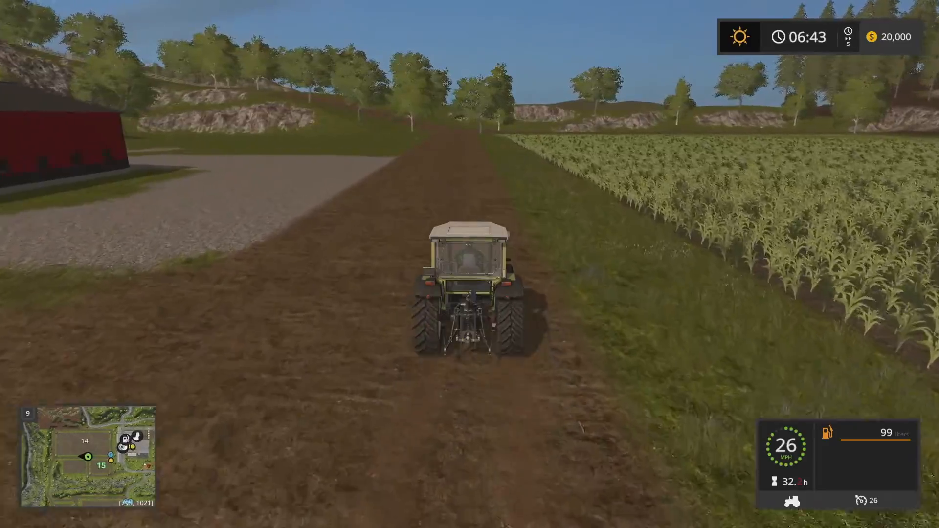
pyautogui.press('a')
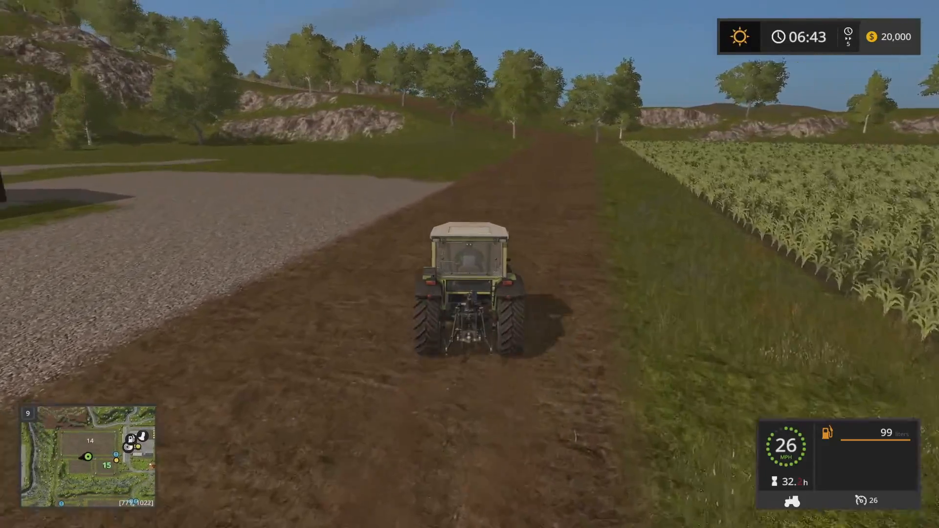
pyautogui.press('a')
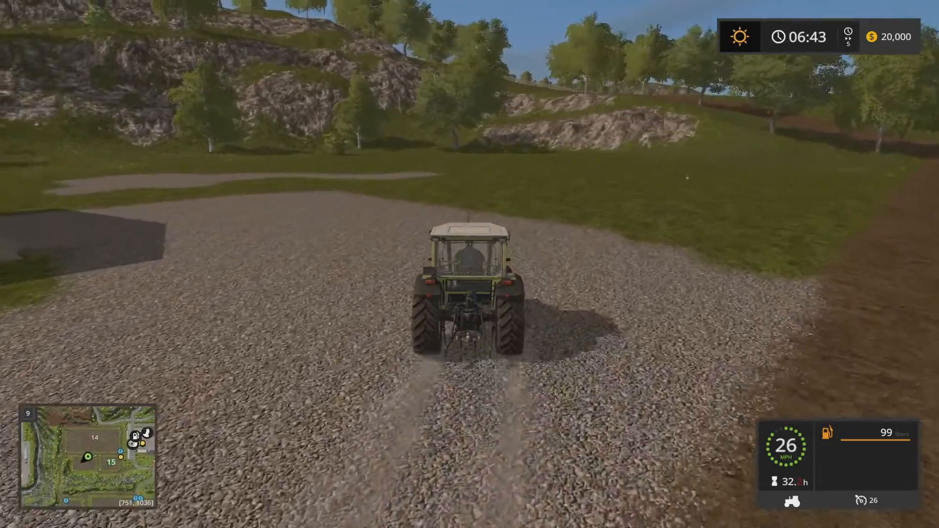
pyautogui.press('a')
pyautogui.press('s')
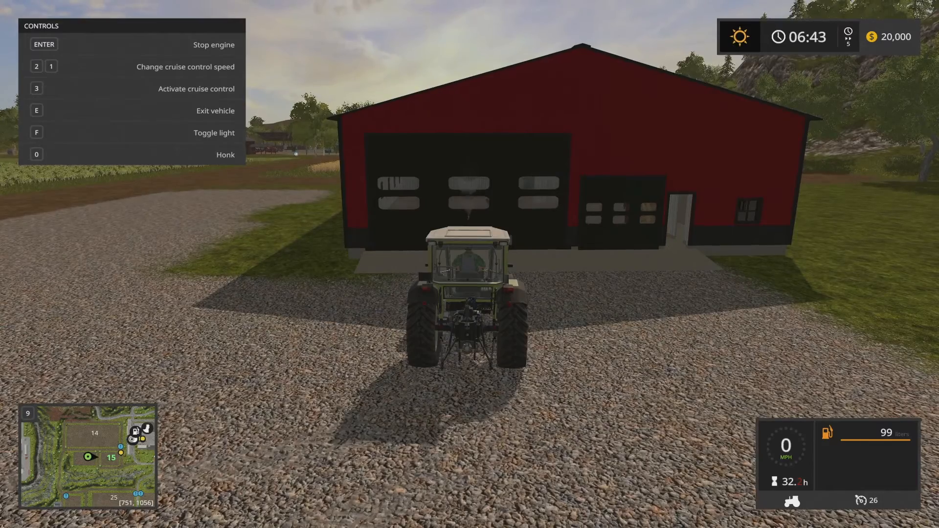
# Leave the tractor, walk up to the large roll door, open it and step back to watch it move
pyautogui.press('e')
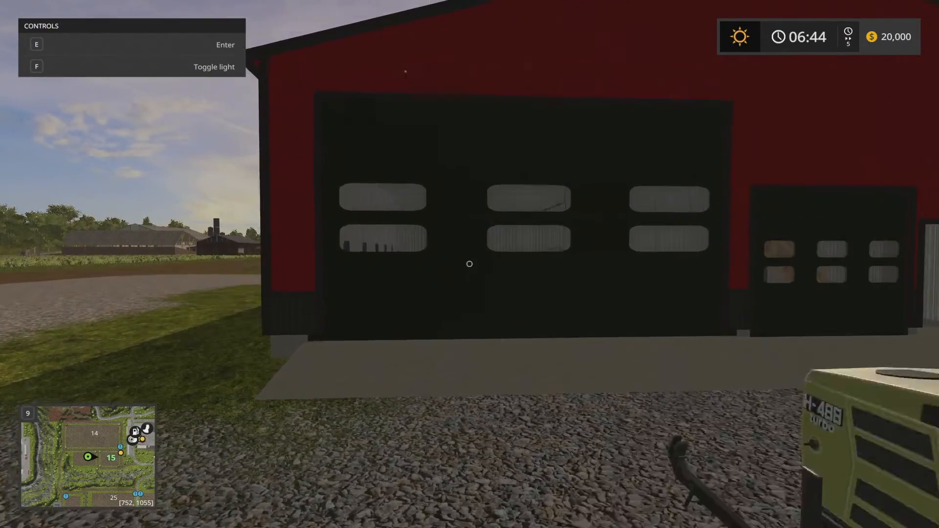
pyautogui.press('w')
pyautogui.press('w')
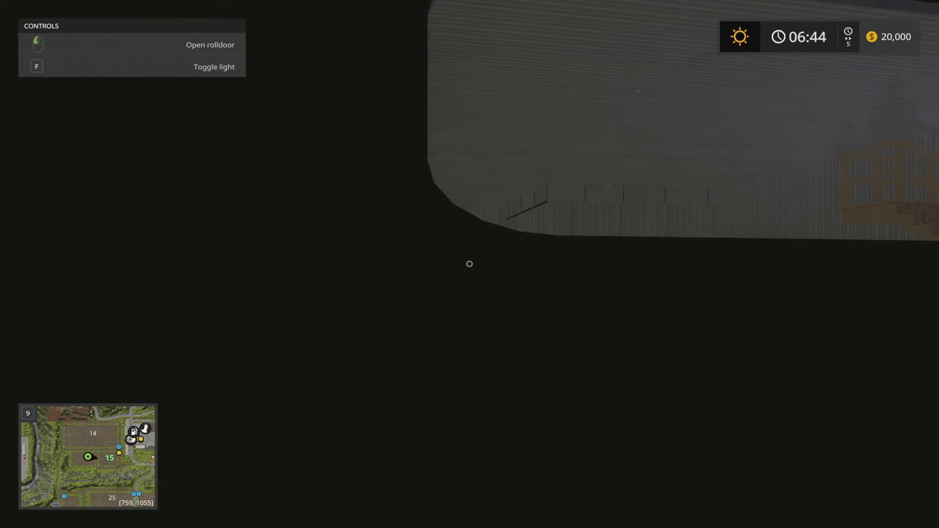
pyautogui.click(469, 264)
pyautogui.press('s')
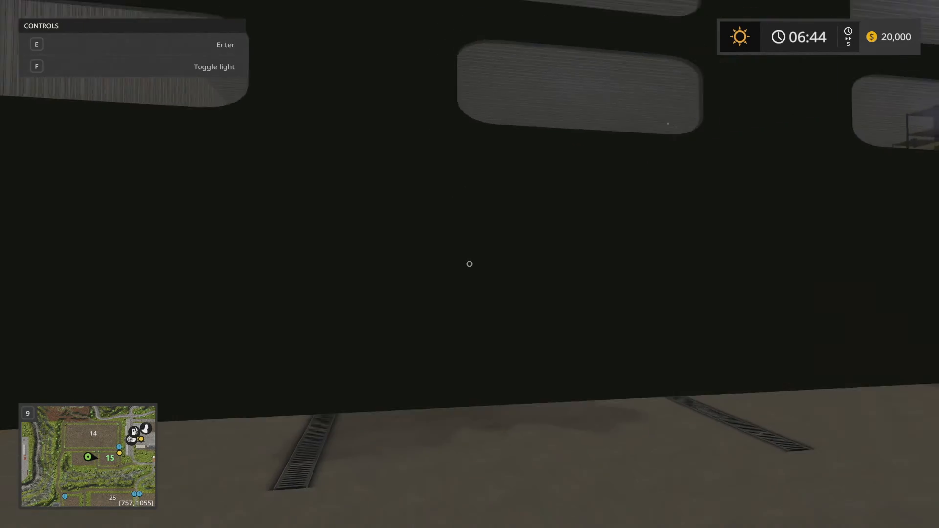
pyautogui.press('s')
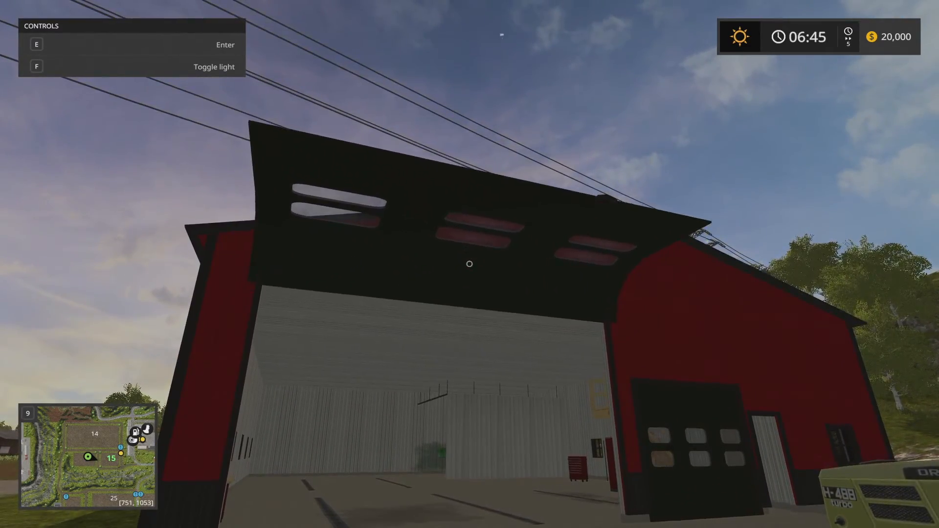
# Walk into the shop to view the interior, open the small roll door and back away behind the tractor
pyautogui.press('w')
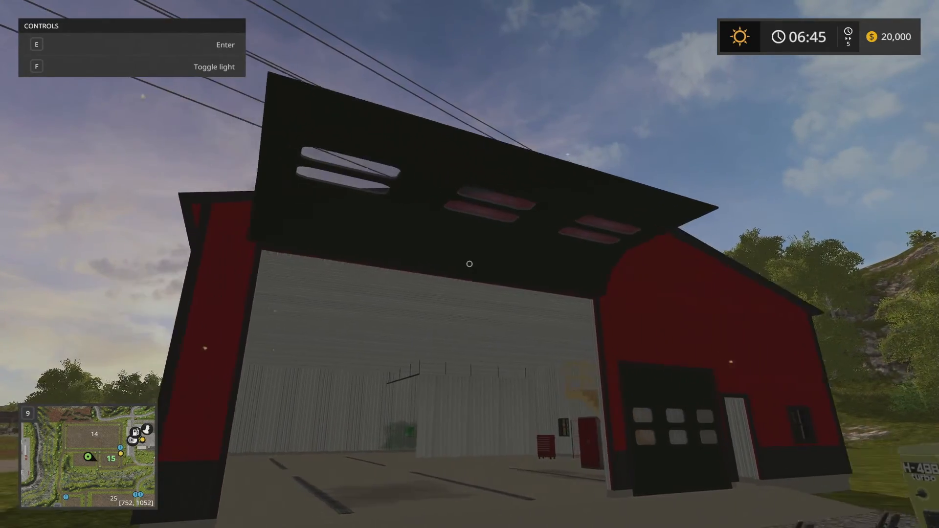
pyautogui.press('w')
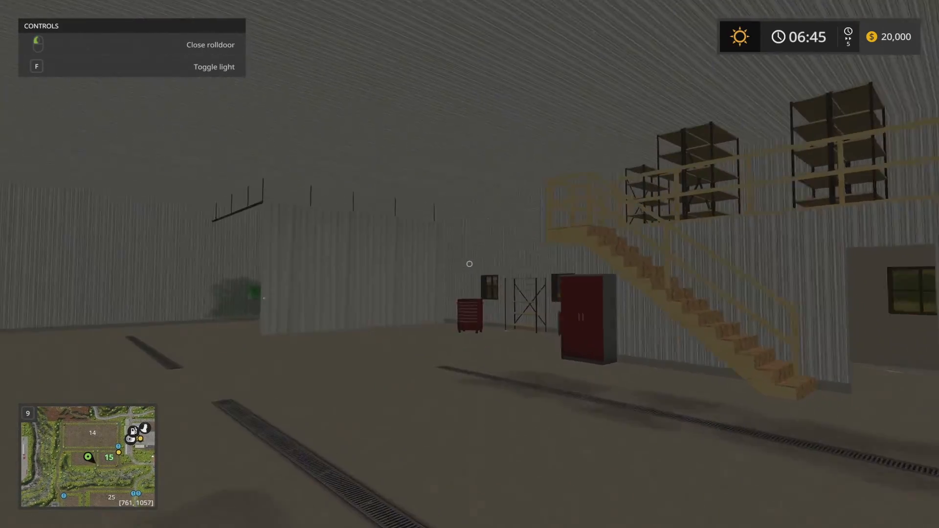
pyautogui.press('w')
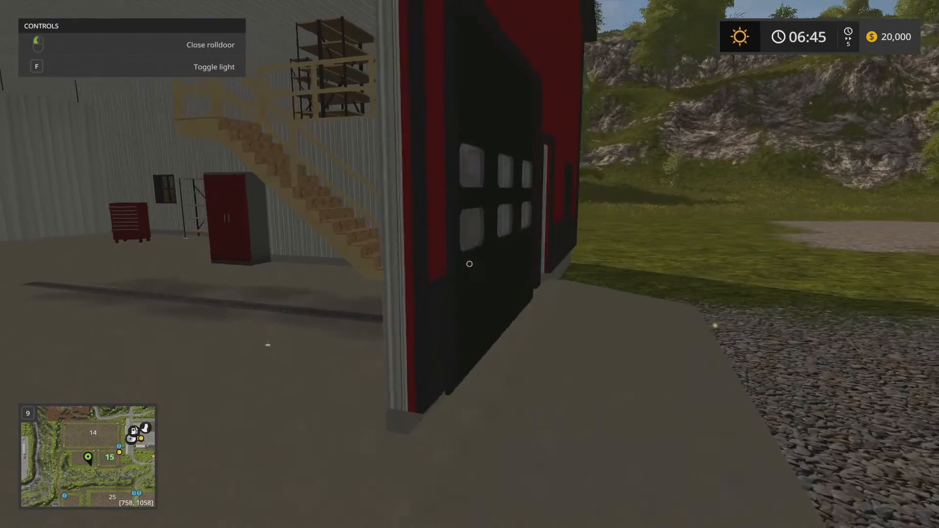
pyautogui.press('s')
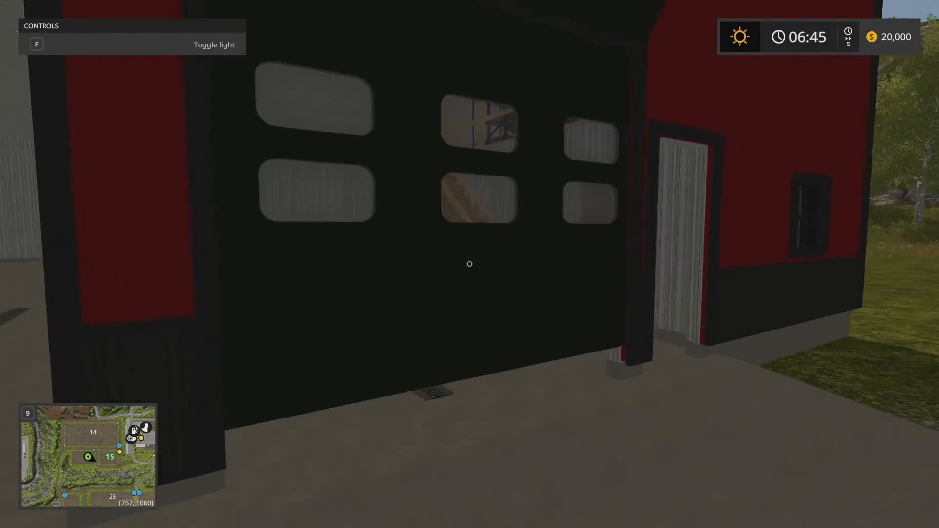
pyautogui.press('s')
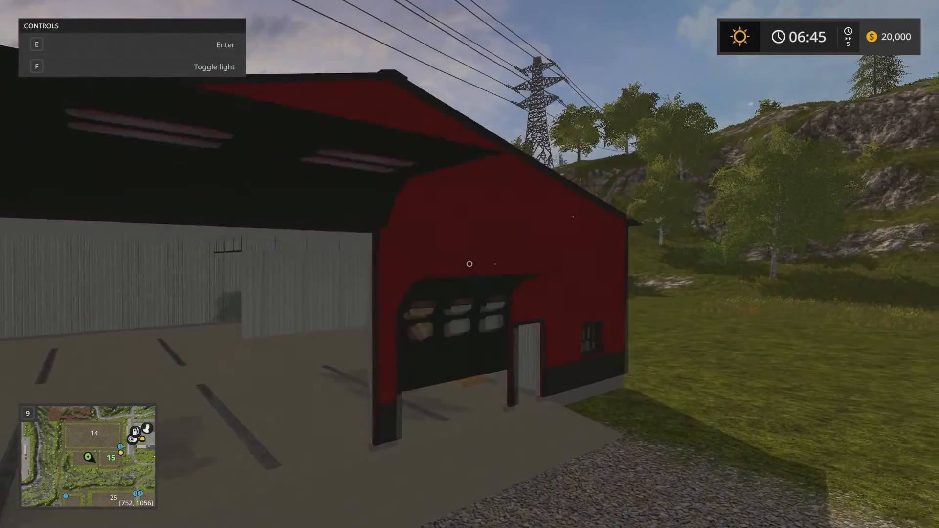
pyautogui.press('s')
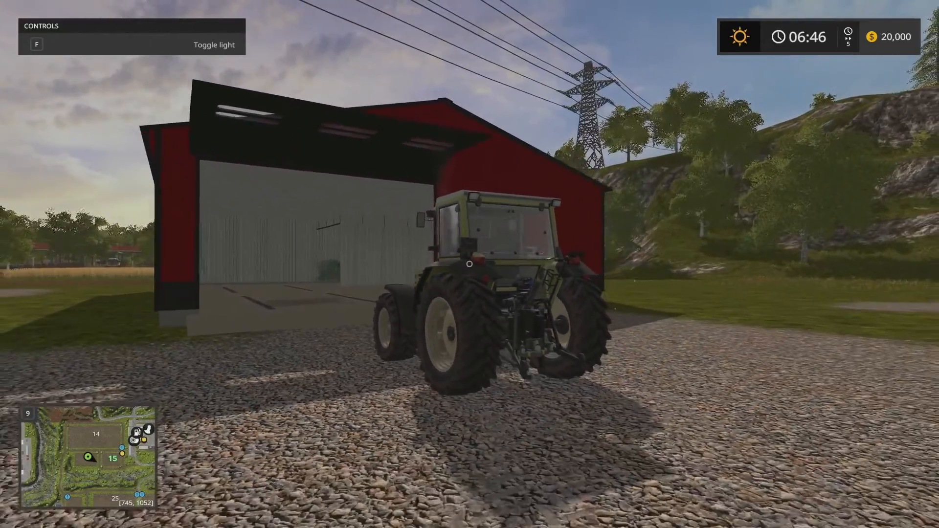
# Walk back to the shop, close both roll doors and view the closed building from outside beside the tractor
pyautogui.press('w')
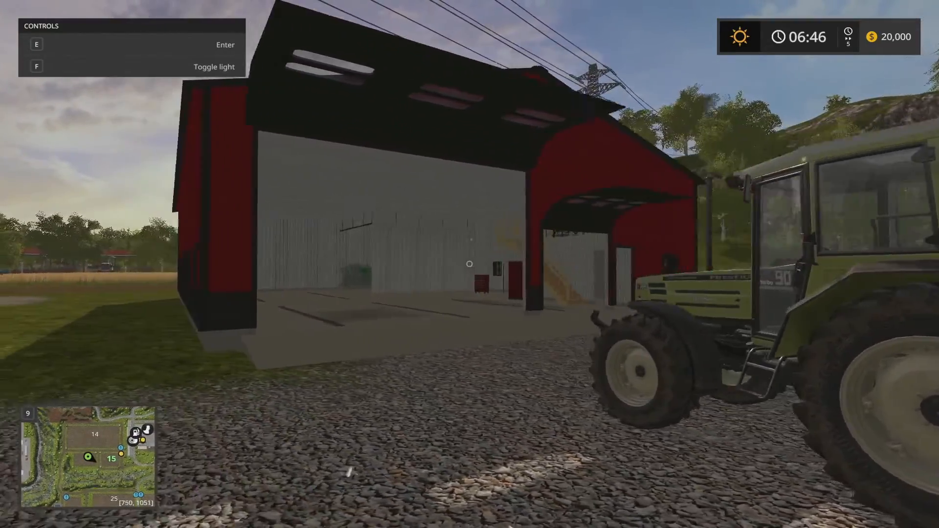
pyautogui.press('w')
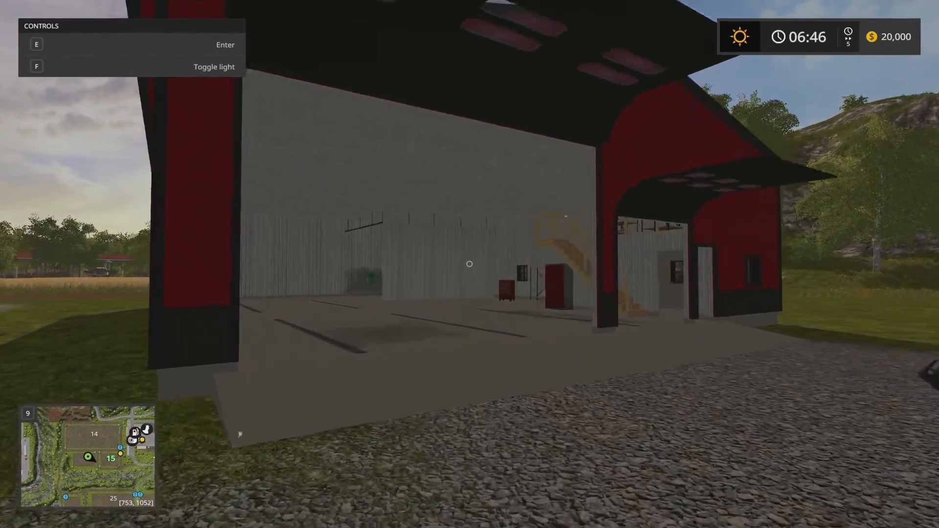
pyautogui.press('s')
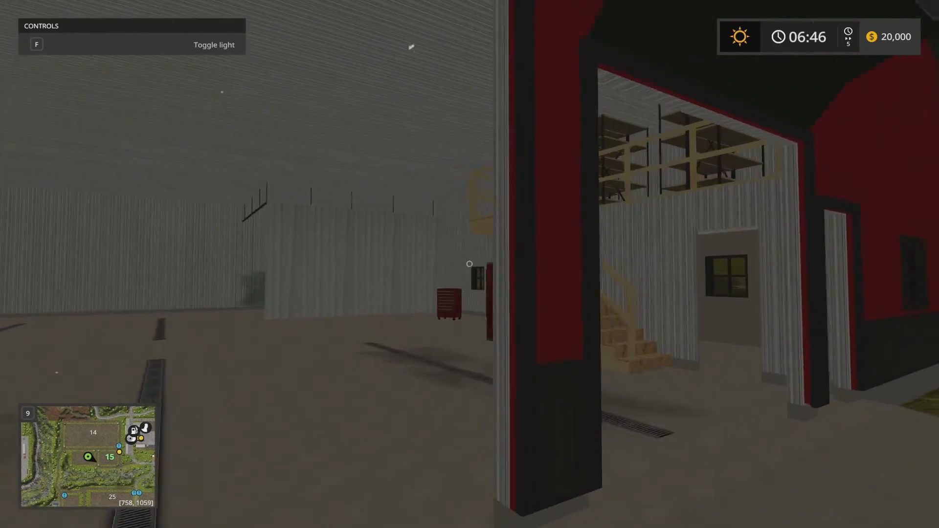
pyautogui.press('s')
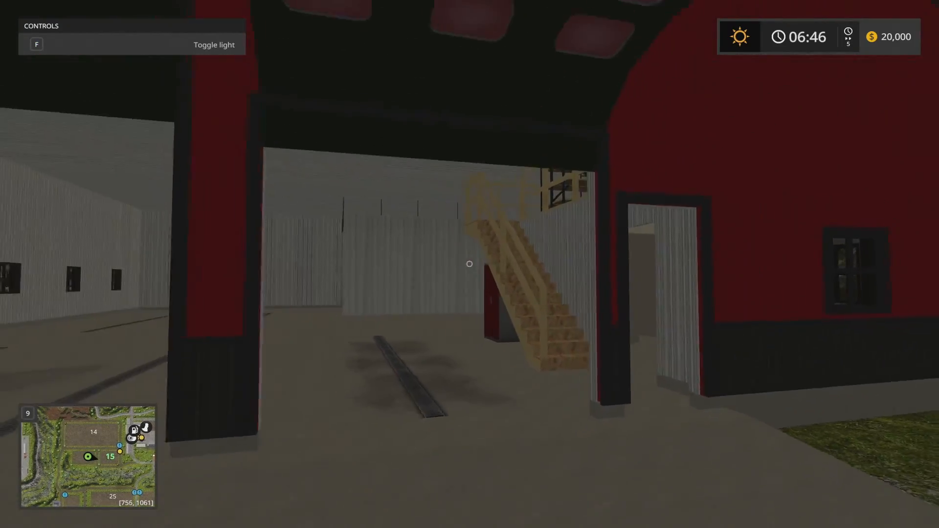
pyautogui.press('s')
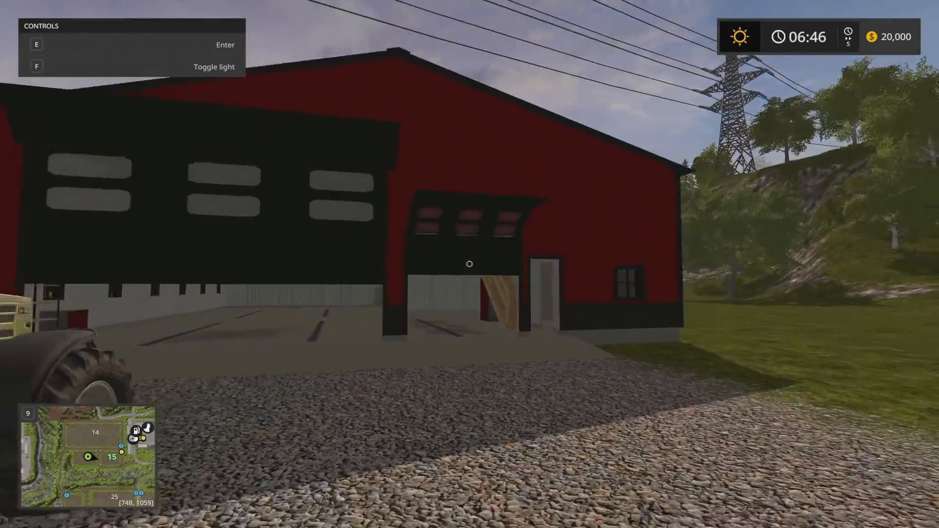
pyautogui.press('a')
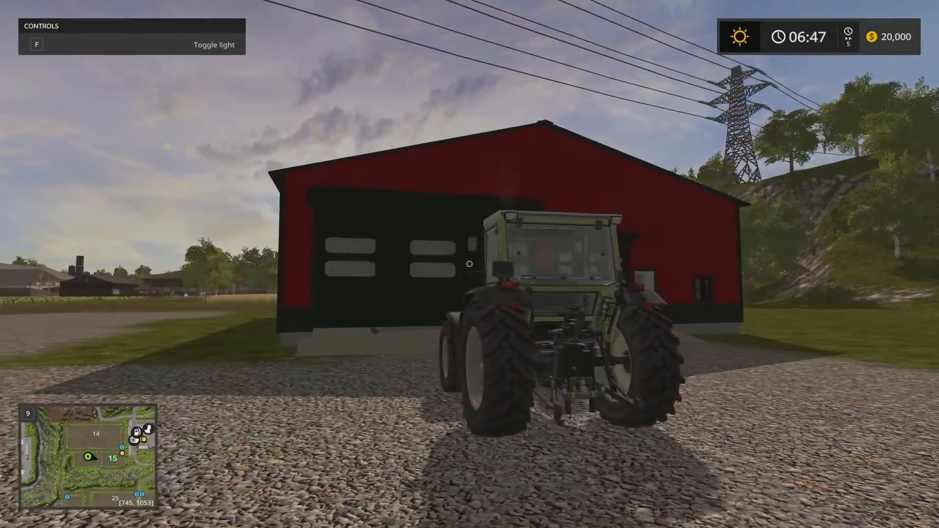
pyautogui.press('w')
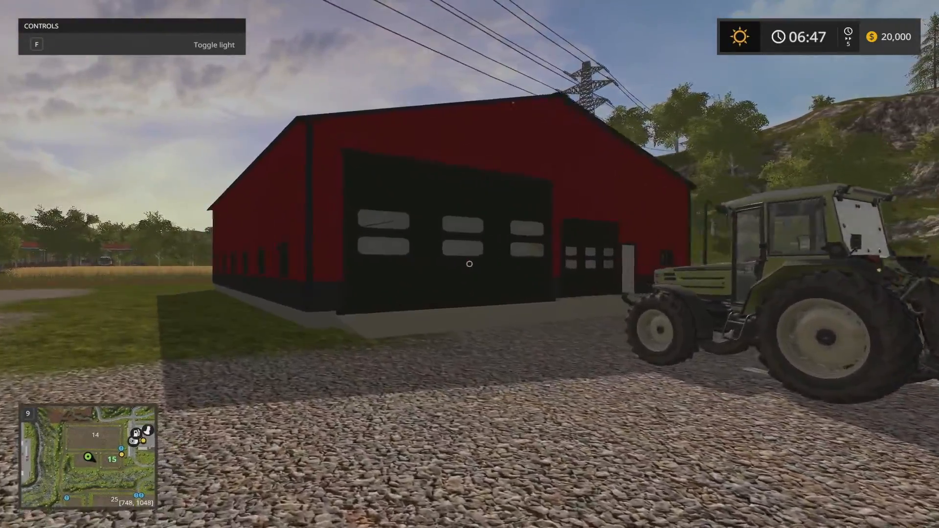
pyautogui.press('d')
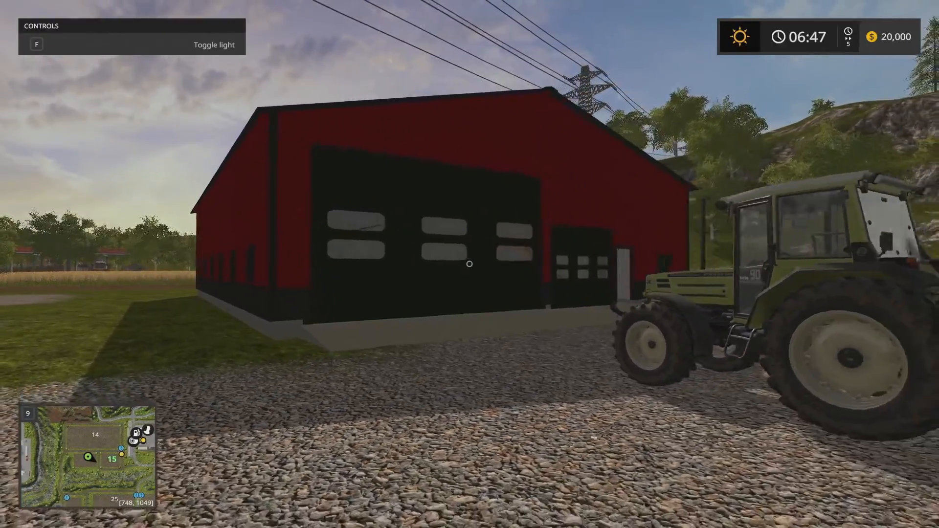